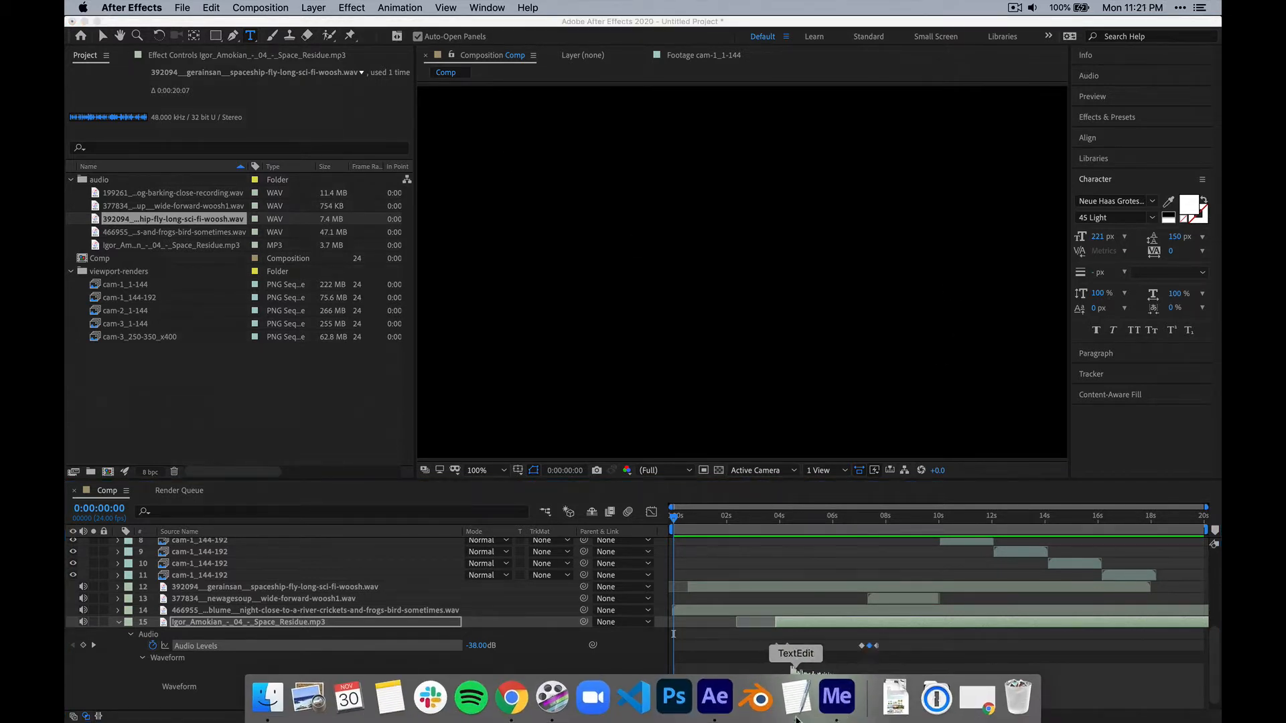
Switch to Media Encoder and review the preset choices for the queued Comp, keeping Vimeo 1080p Full HD.
click(836, 700)
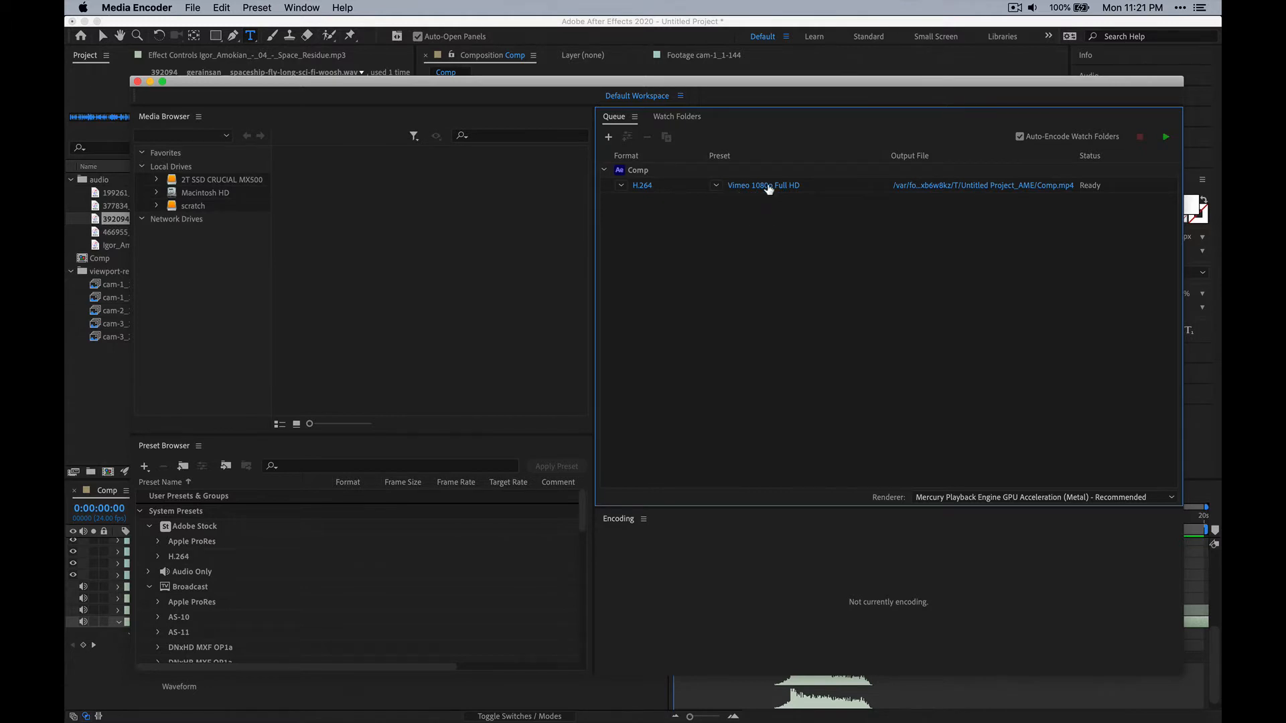
mouse_move(781, 190)
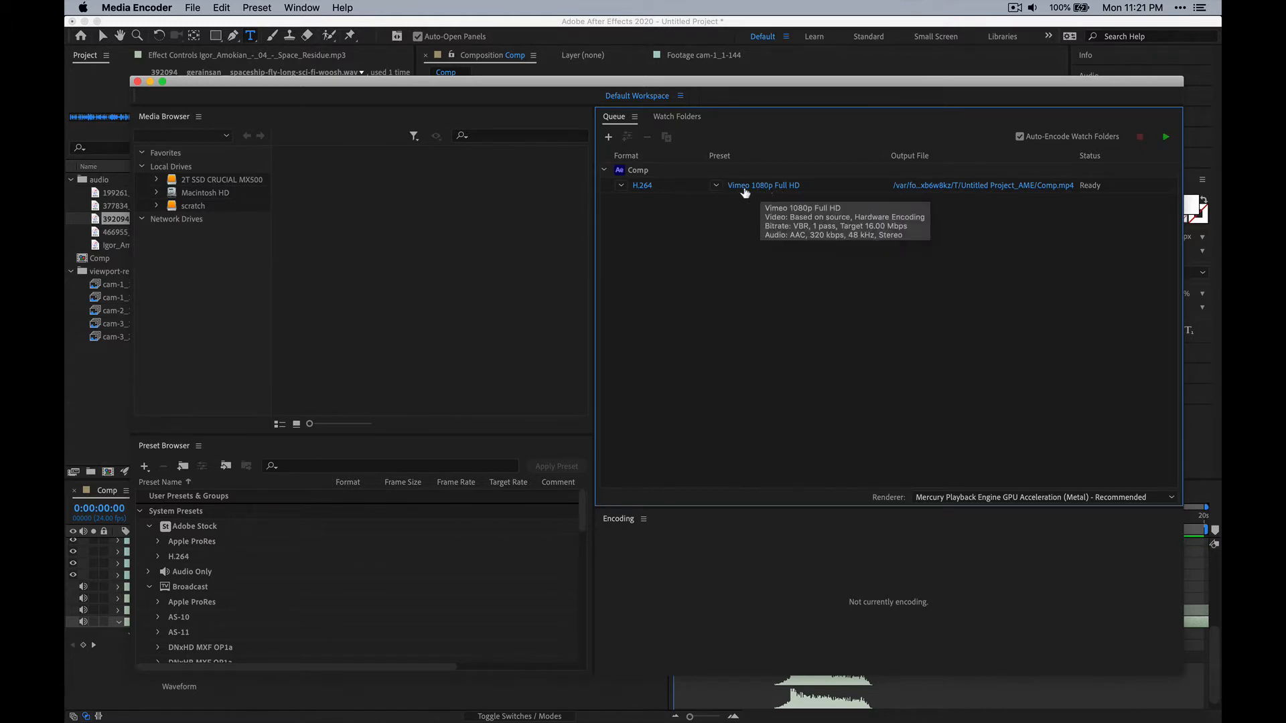
click(721, 189)
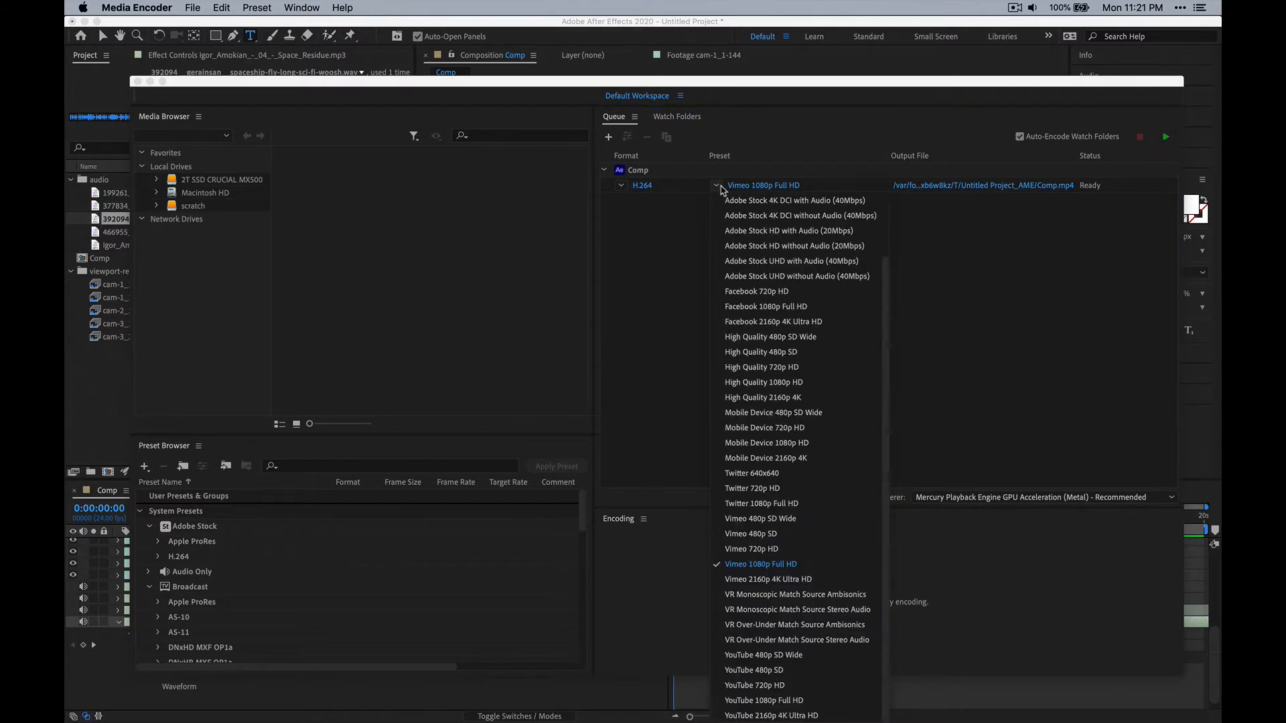
click(722, 189)
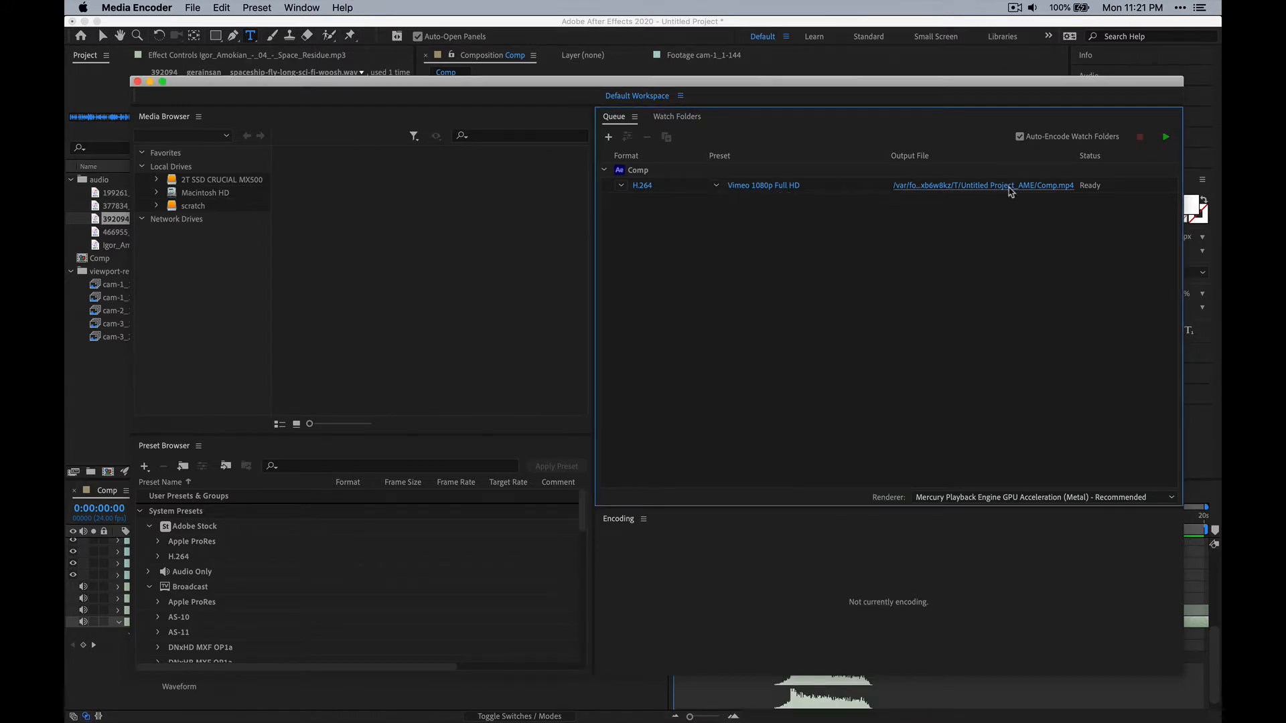
Open the output file location of the queued Comp and choose the videos folder inside the animatic folder.
click(983, 185)
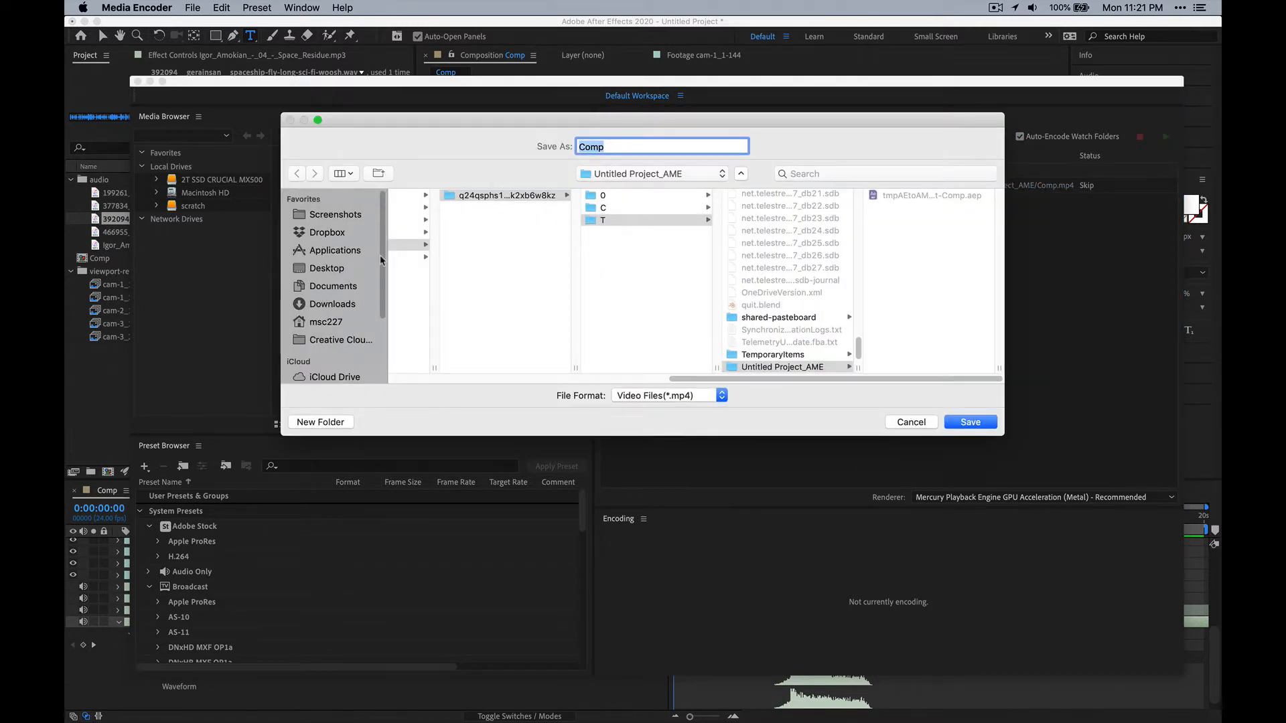
drag(755, 380, 695, 380)
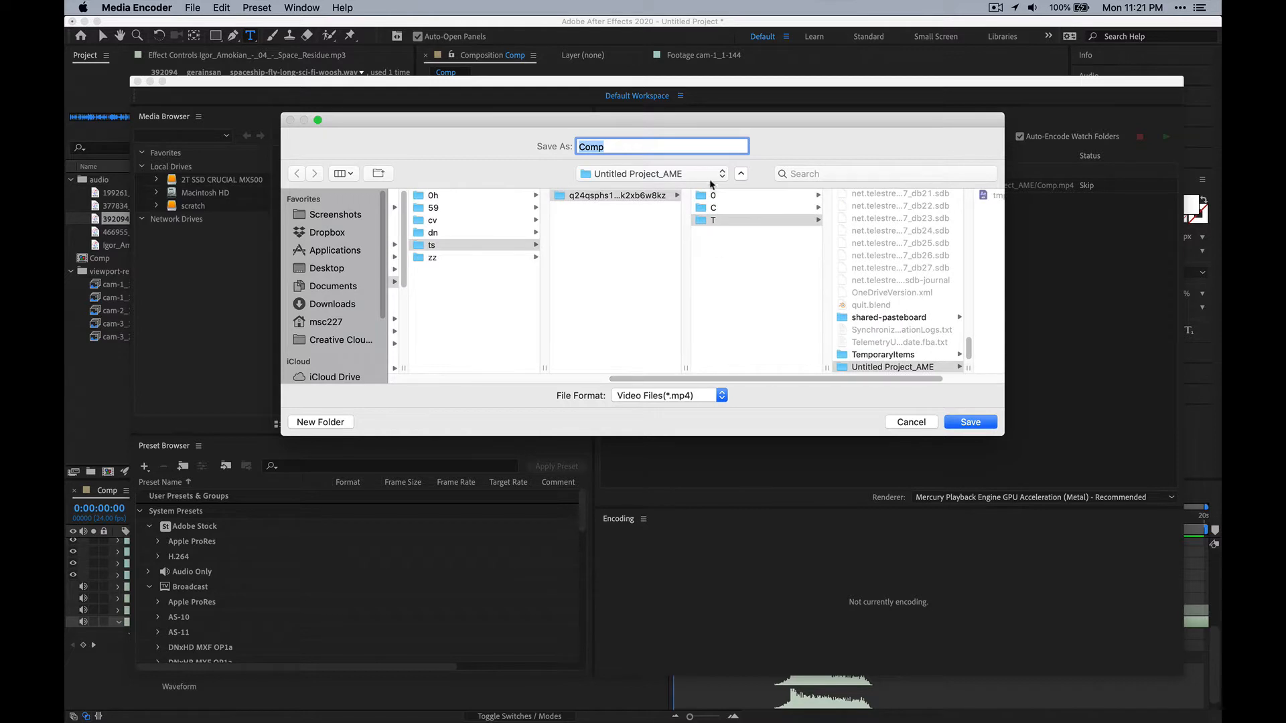
click(711, 179)
click(710, 320)
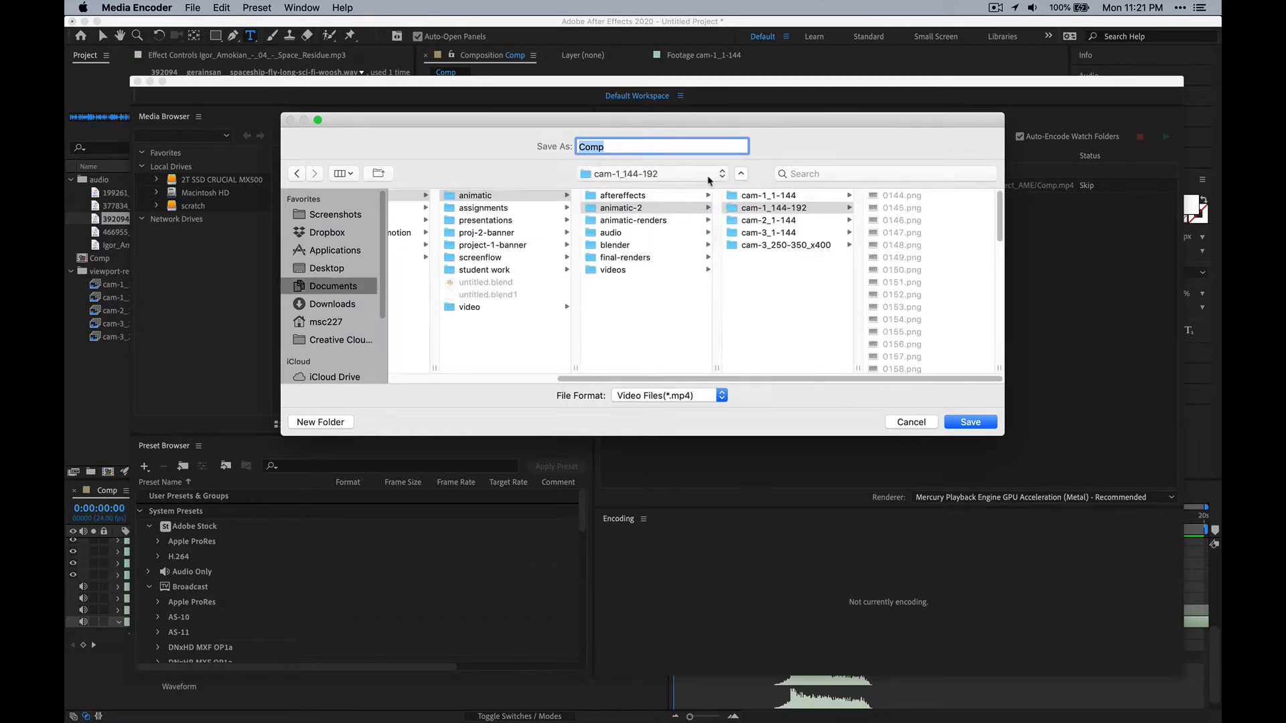
click(740, 173)
click(740, 174)
click(642, 313)
click(659, 270)
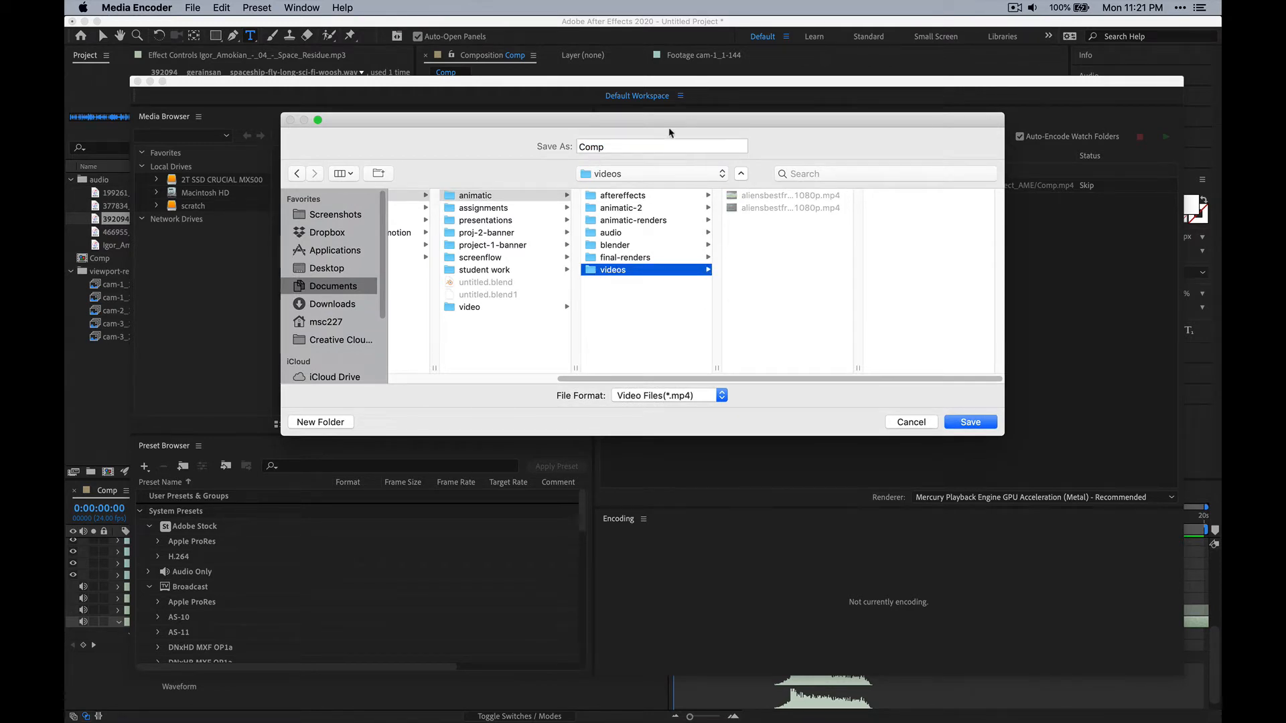
Save the output file name as animatic-2 and start encoding the queue.
click(657, 145)
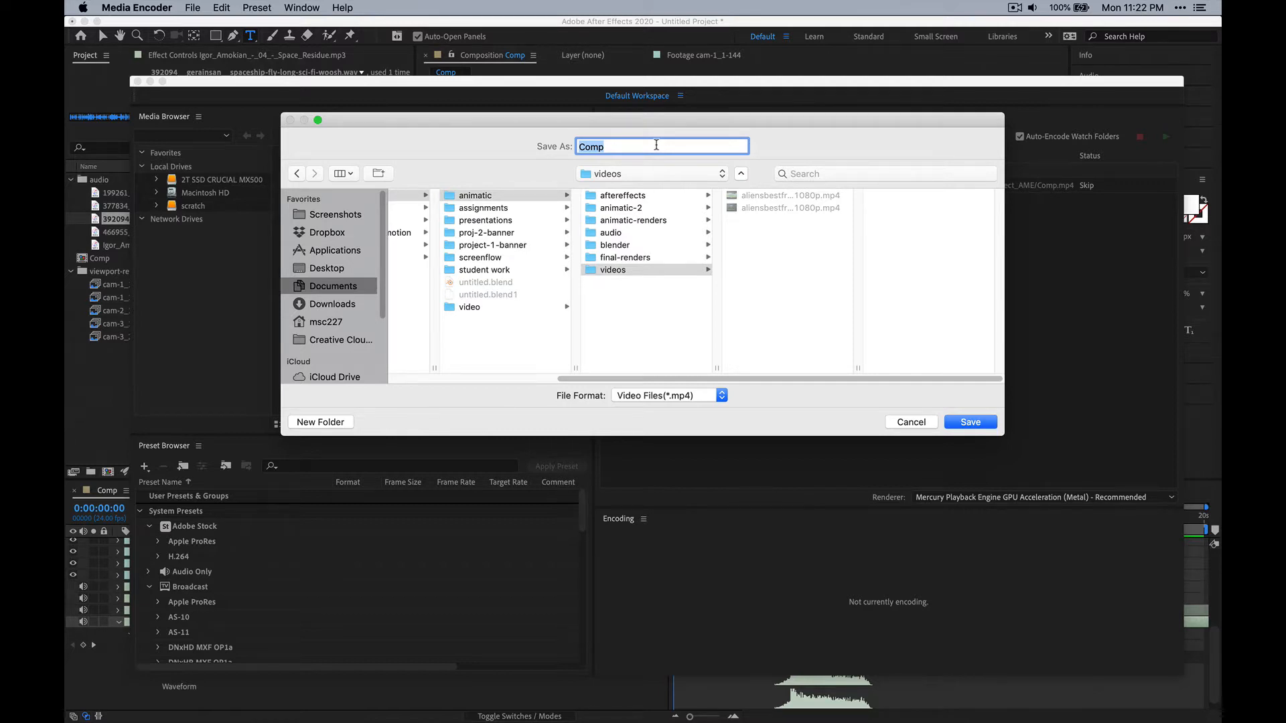
text(animatic-)
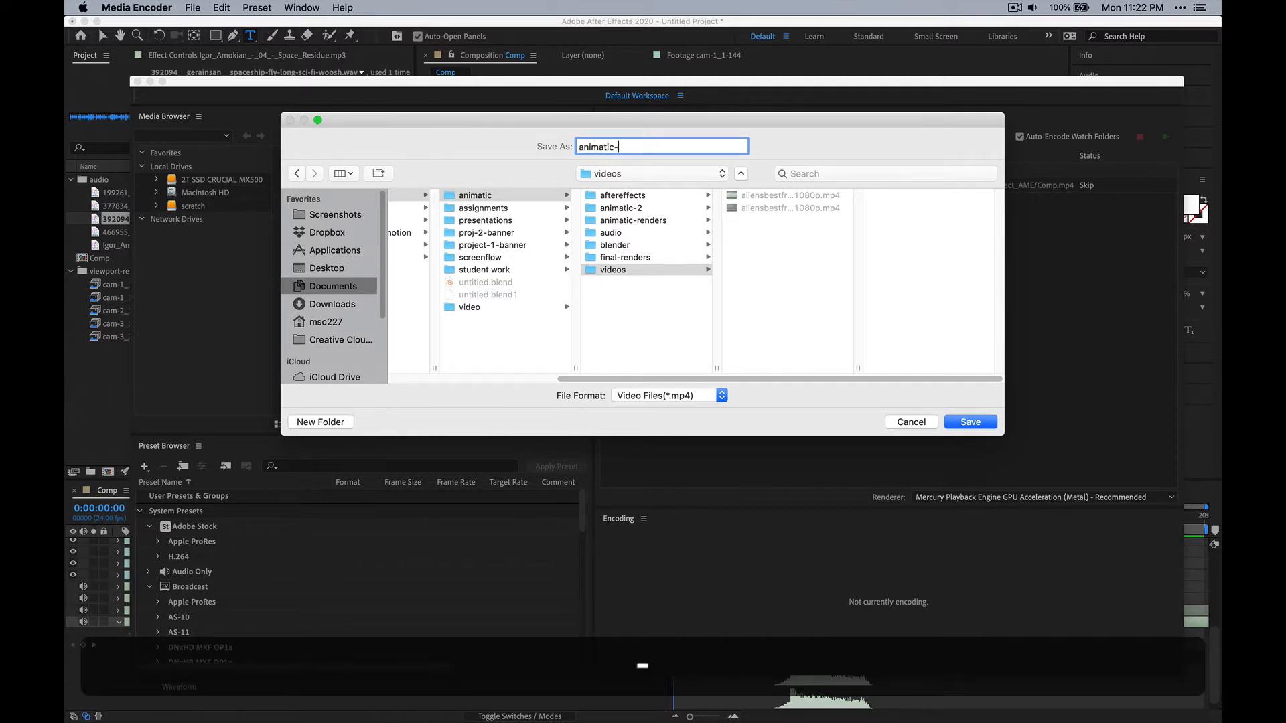
text(2)
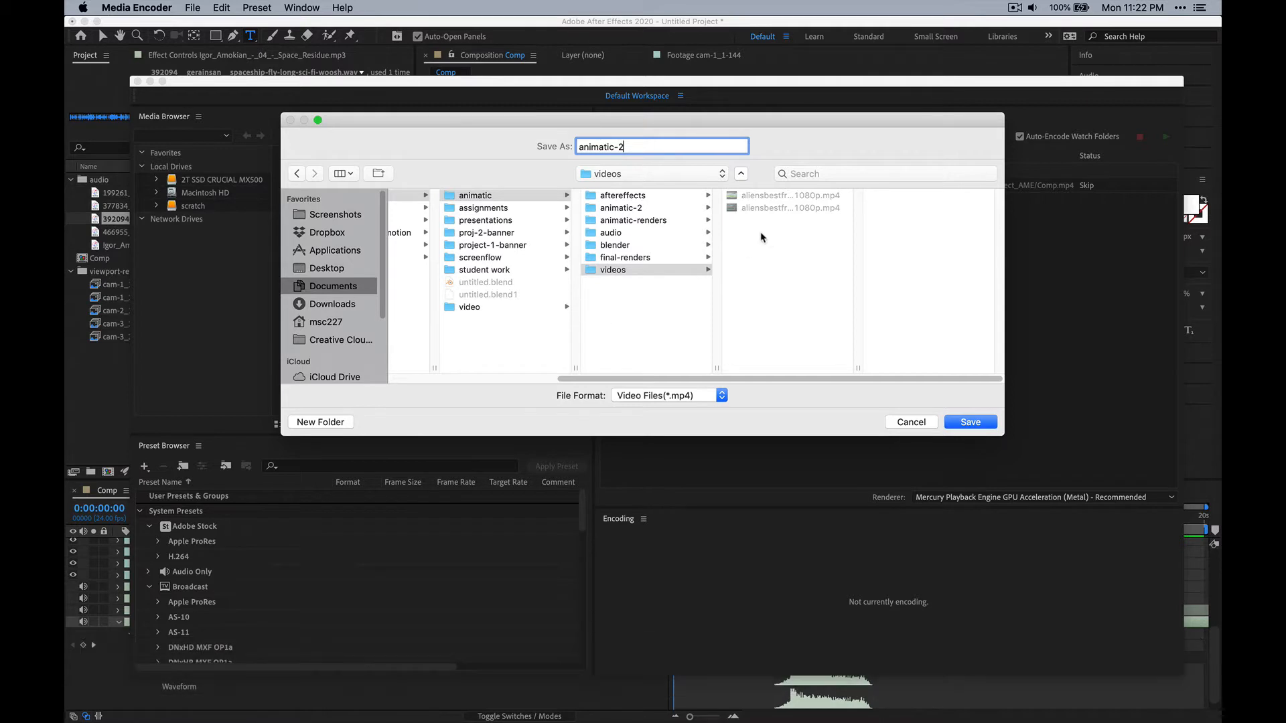
click(969, 422)
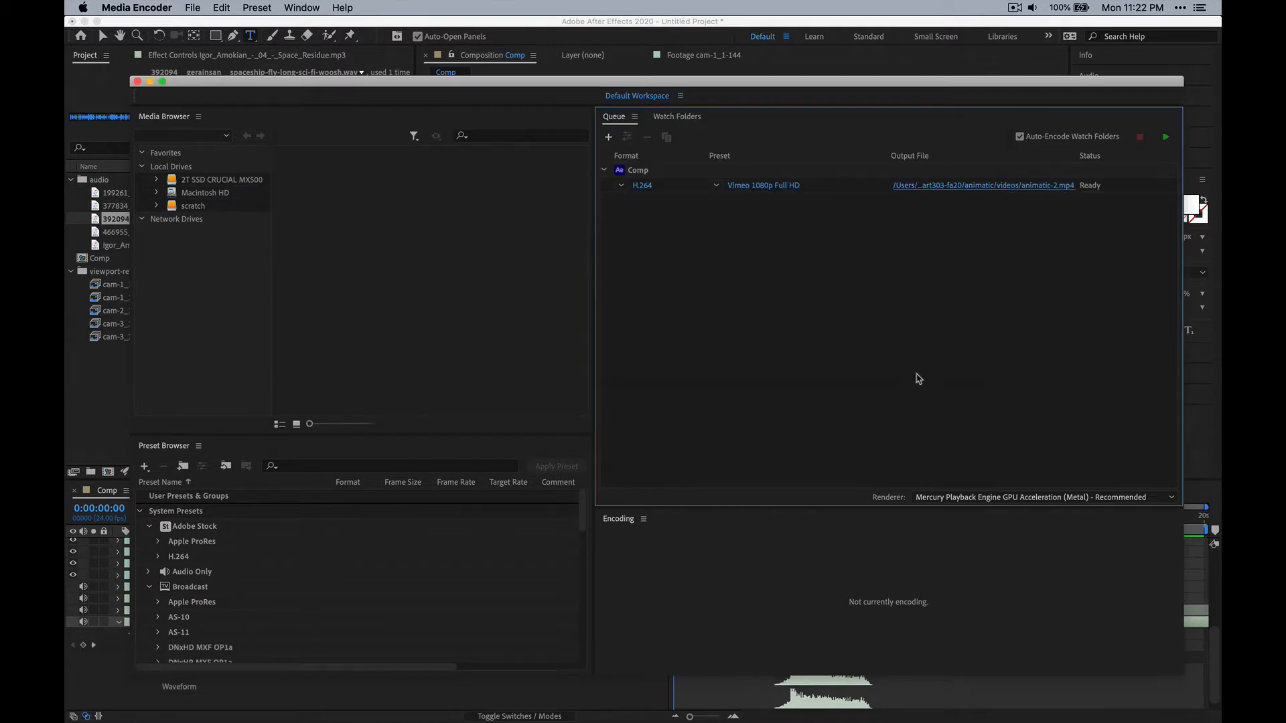
click(1166, 138)
Switch to Finder and open the exported animatic-2.mp4 from the videos folder.
key(super+Tab)
key(super+Tab)
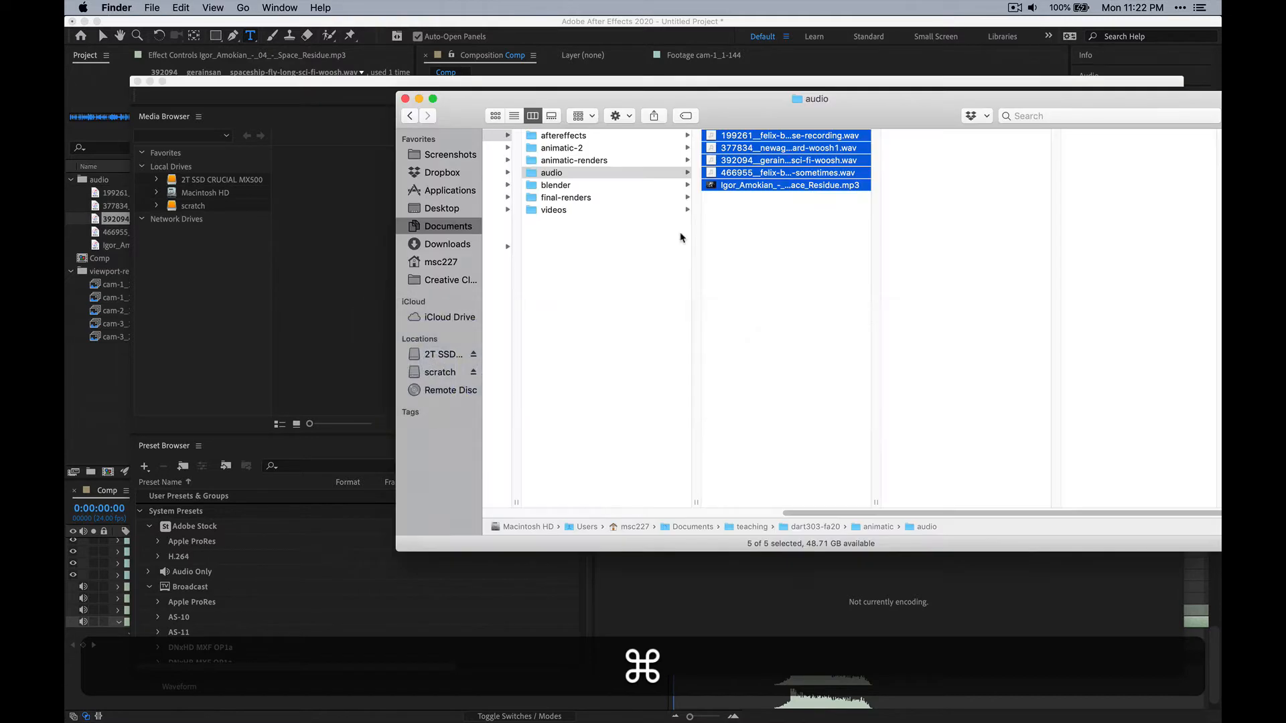
click(606, 210)
click(760, 163)
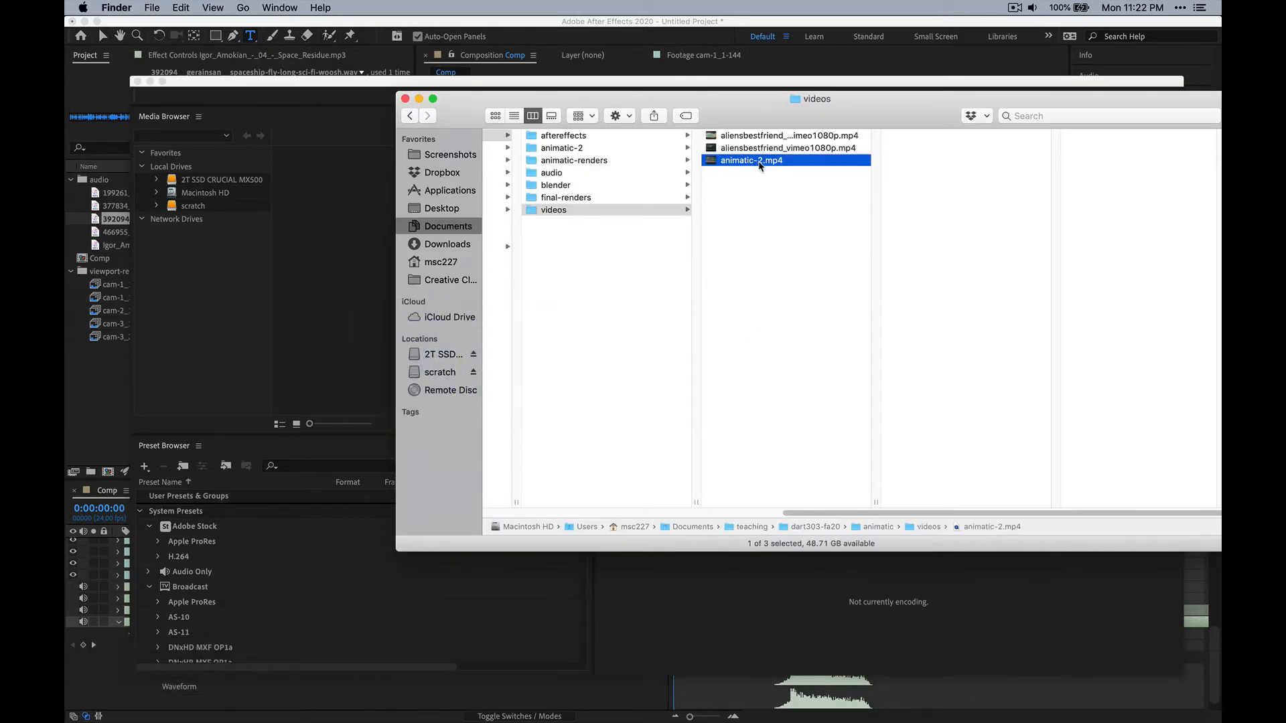
double_click(753, 162)
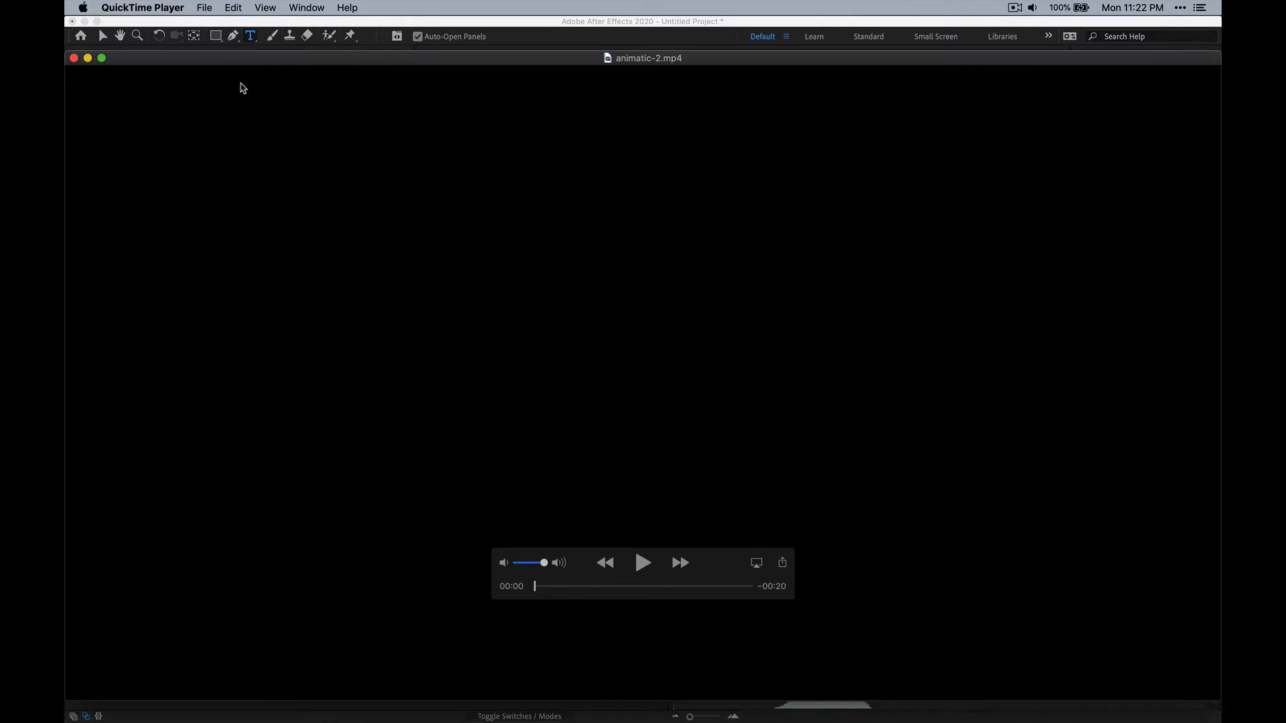
Play the exported animatic, scrub through its shots and end title to review them, and close the video.
click(641, 563)
drag(750, 586, 702, 587)
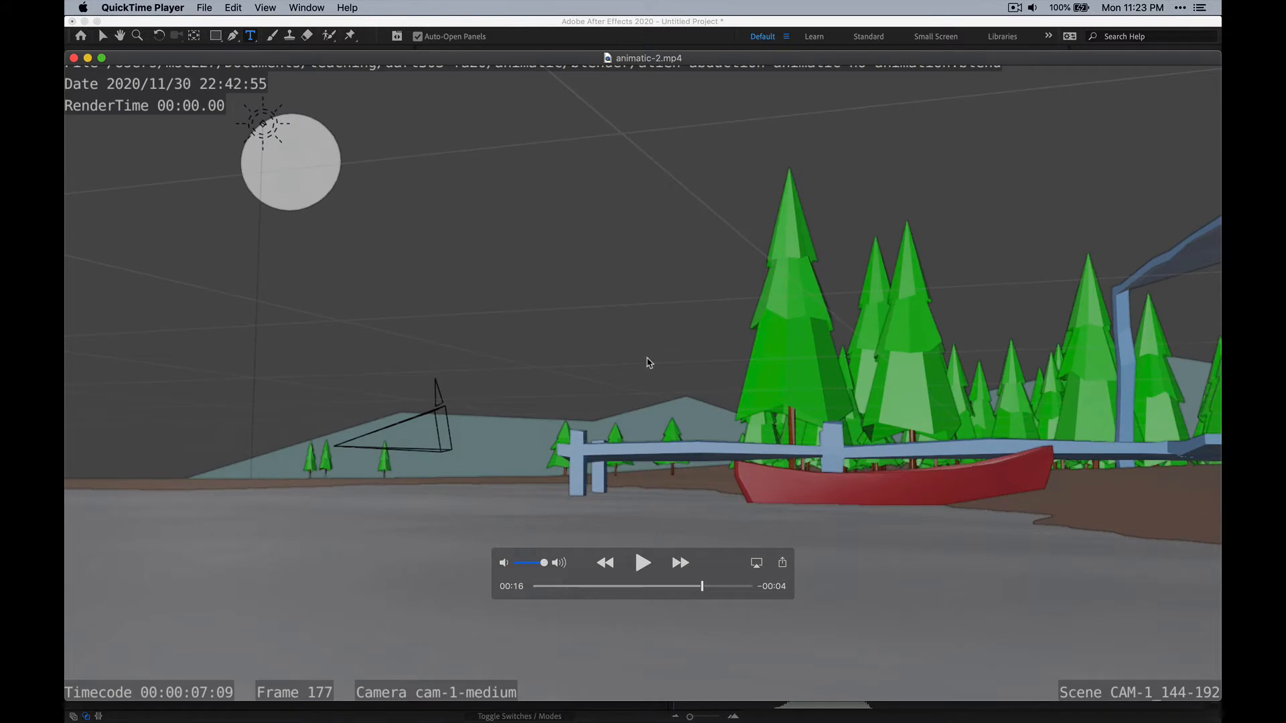
drag(699, 587, 622, 587)
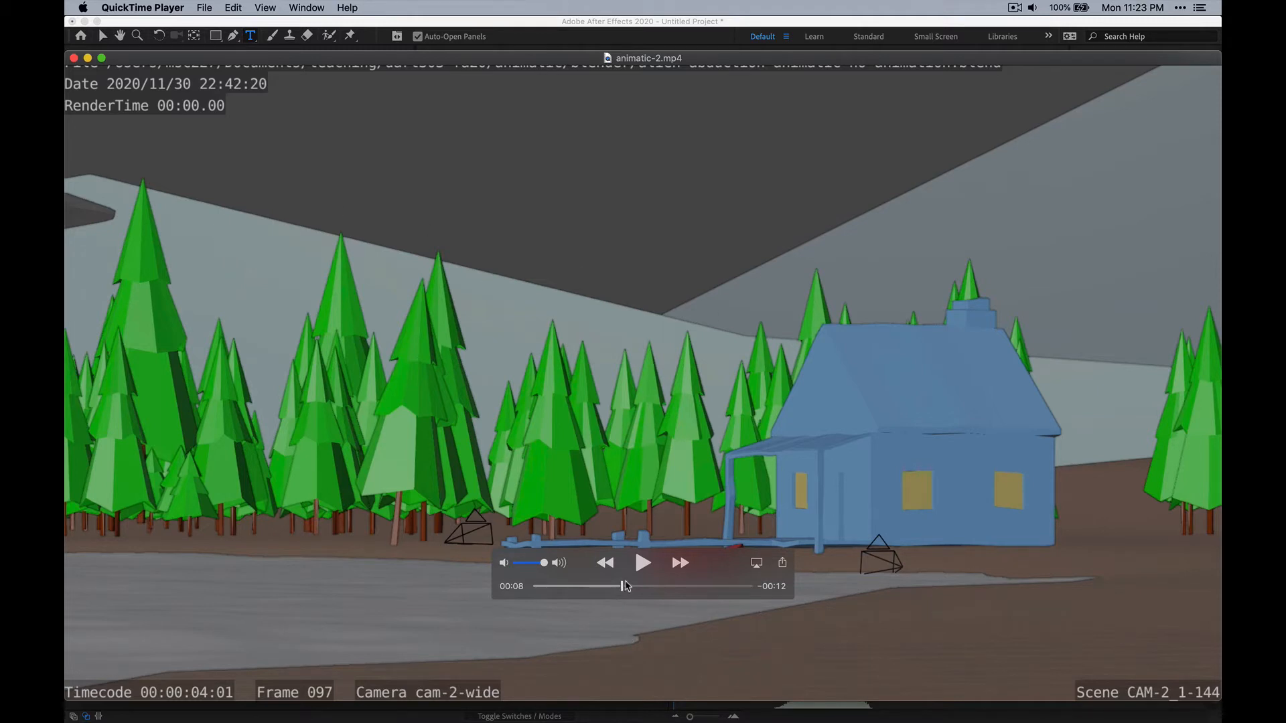
drag(625, 587, 693, 587)
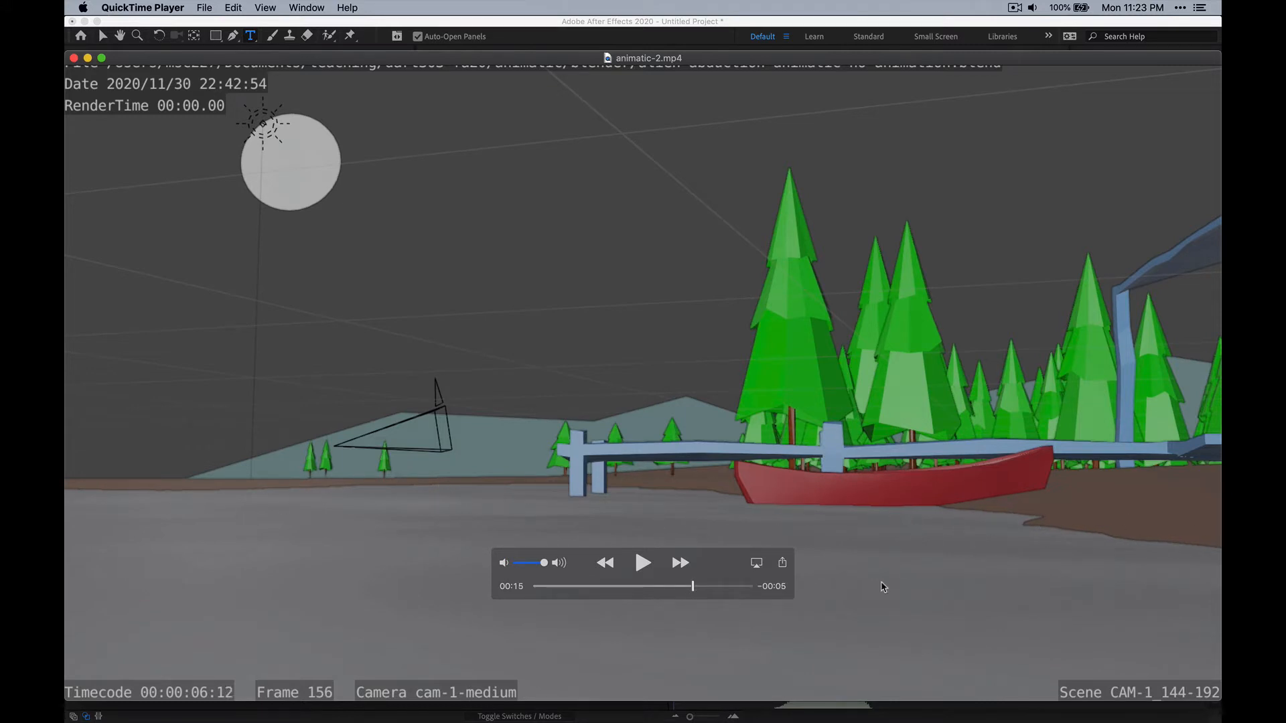
drag(693, 587, 722, 589)
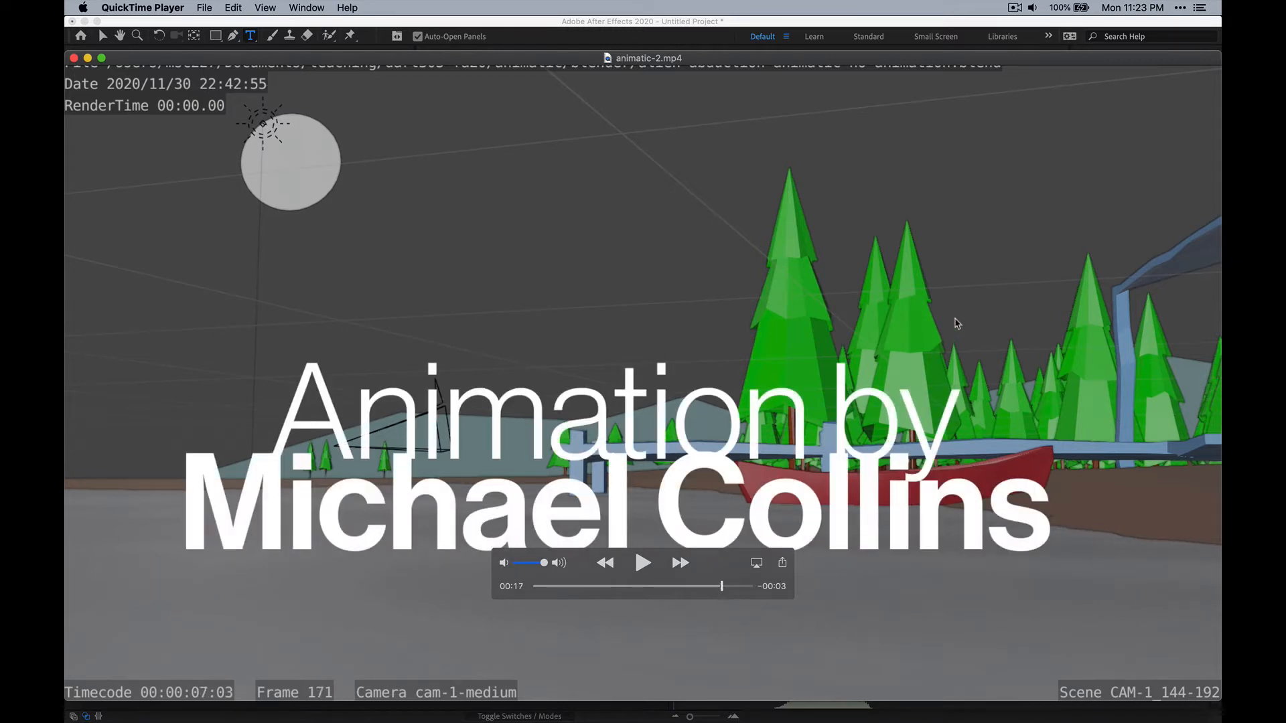
drag(725, 584, 593, 586)
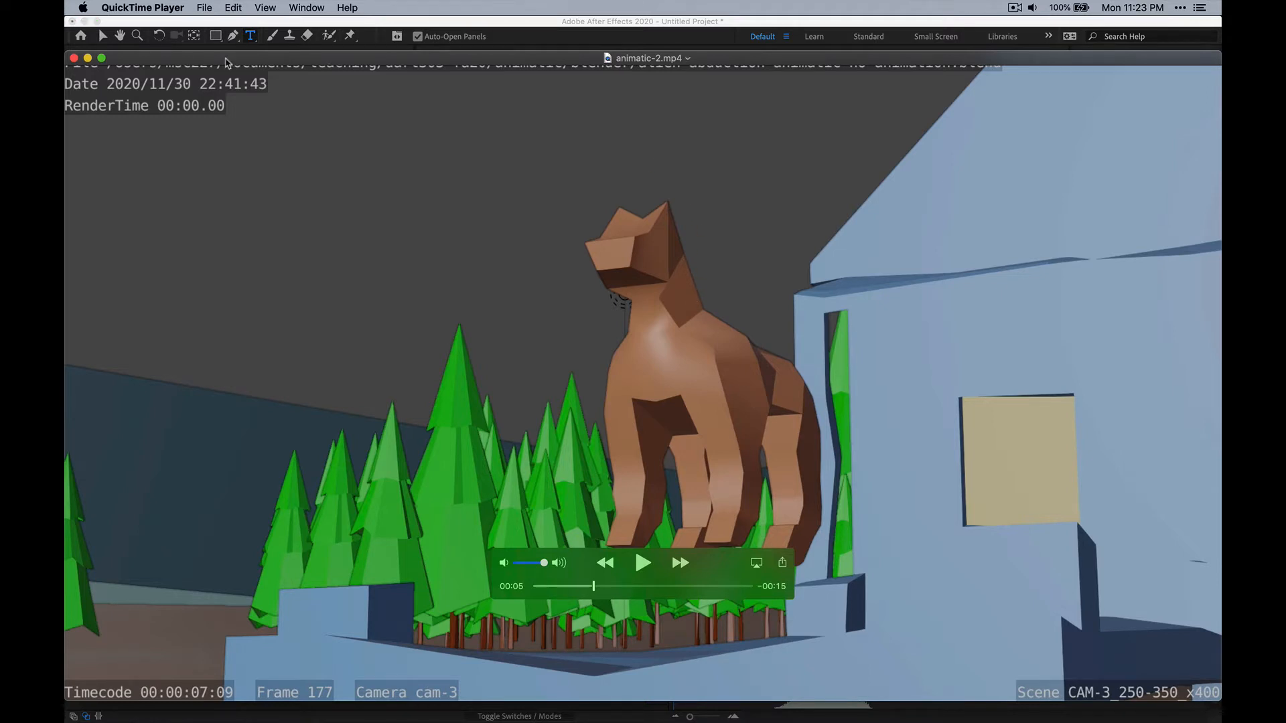
click(74, 58)
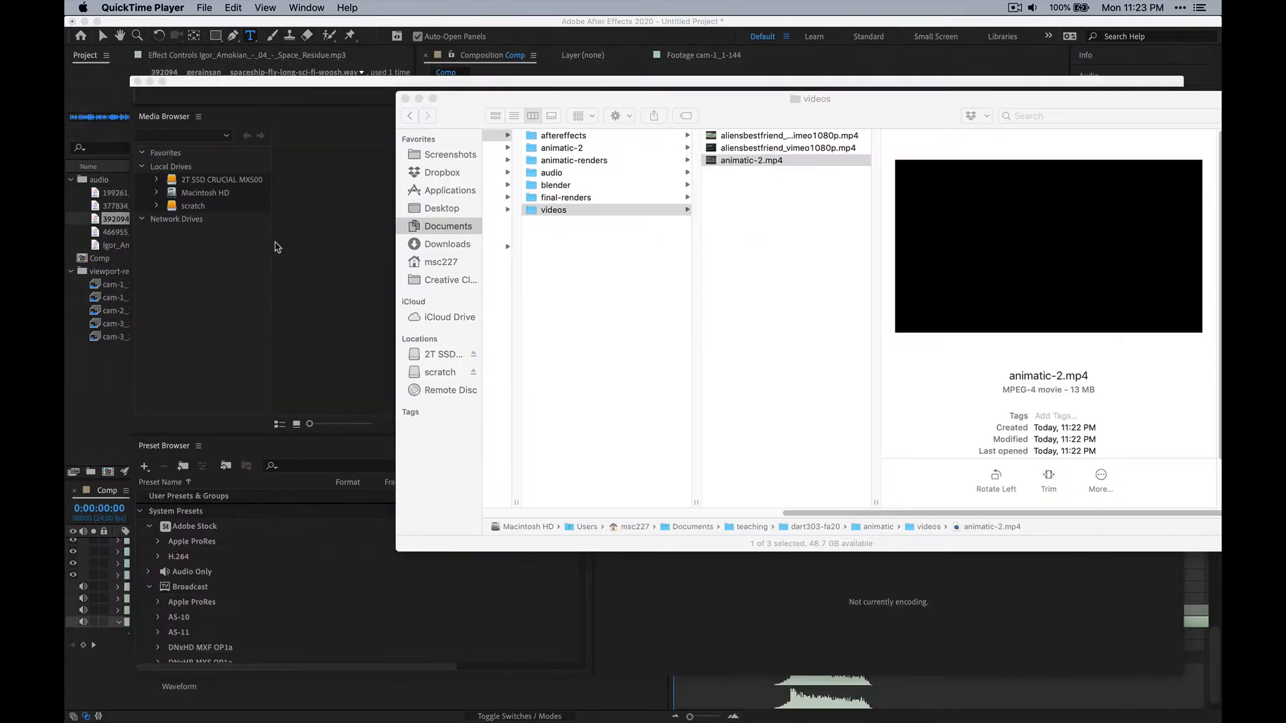
Reposition the Finder window and view the camera folders inside final-renders.
drag(745, 106, 535, 149)
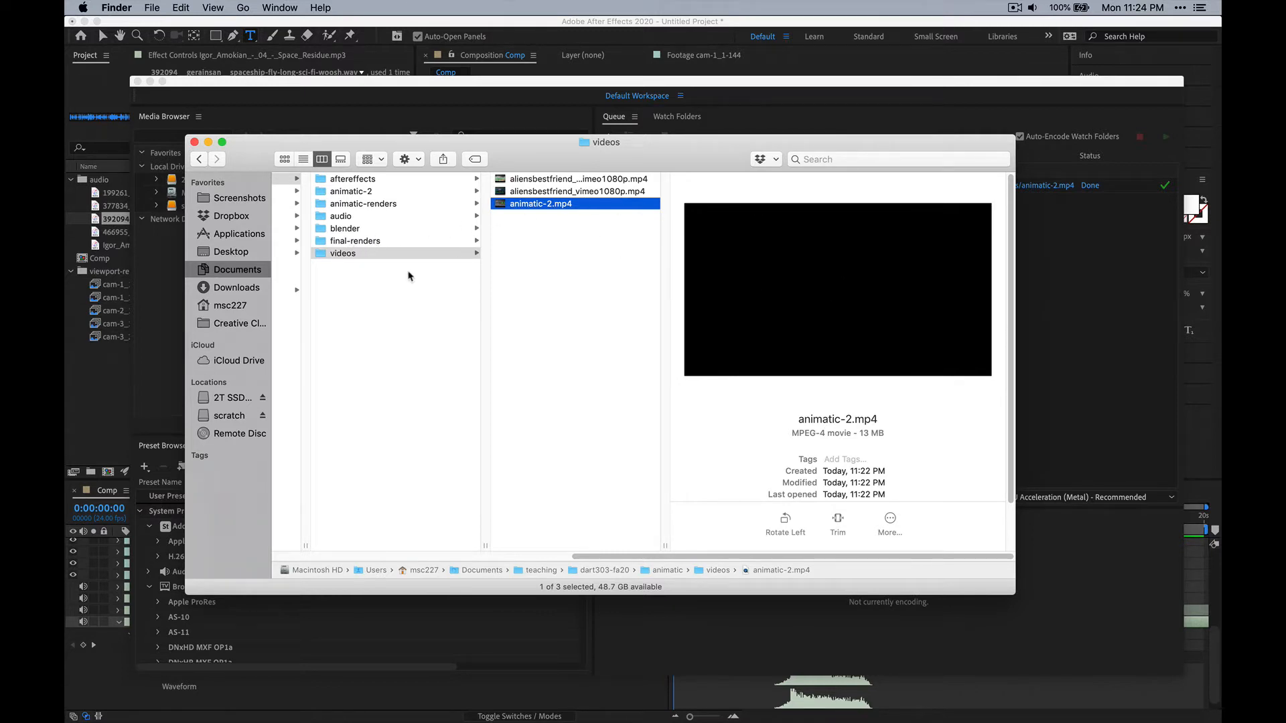
click(356, 241)
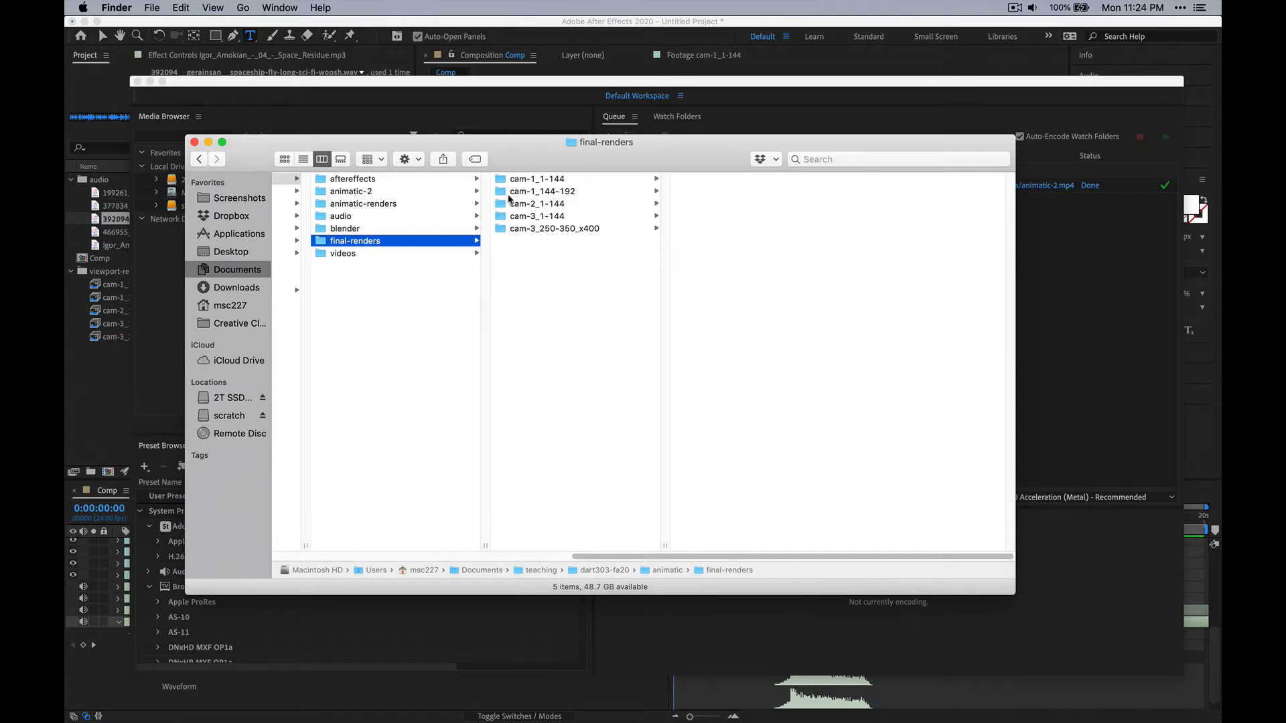
Find Blender 2.91 with a system search and launch it.
key(super+Tab)
key(super+Tab)
key(super+Tab)
key(super+Tab)
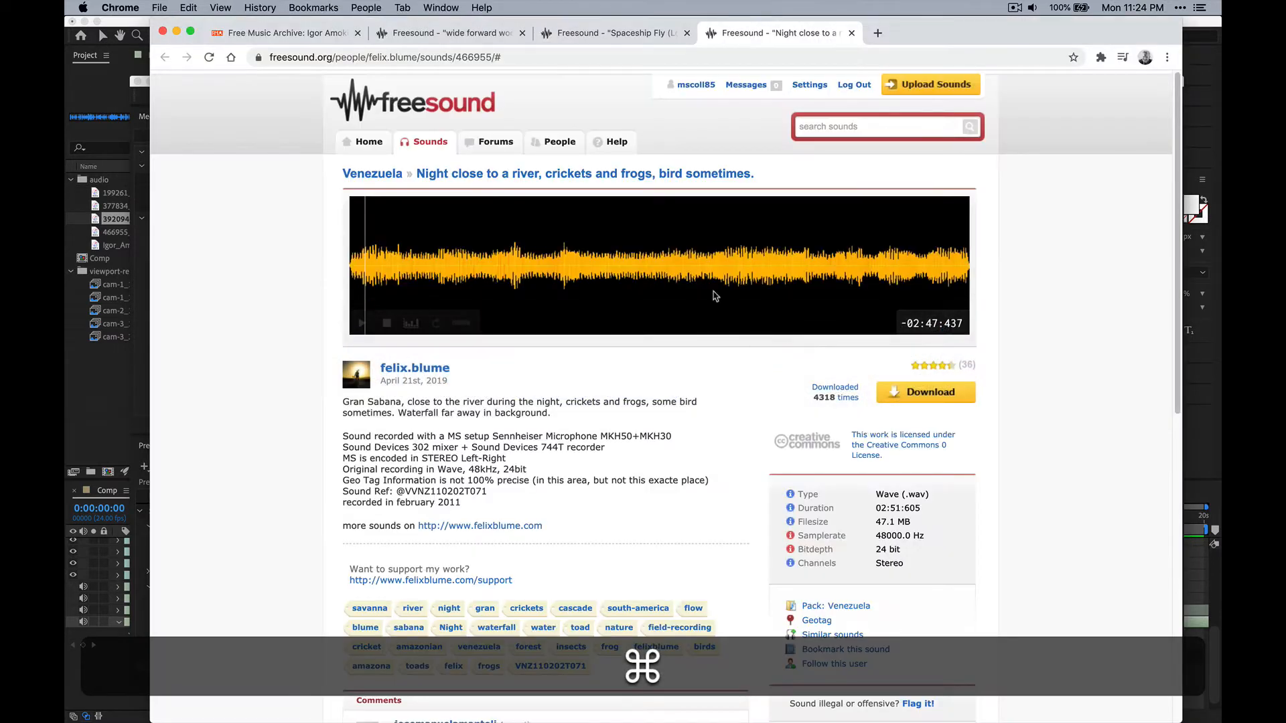
key(super+Tab)
key(super+space)
text(blebndr)
key(BackSpace)
key(BackSpace)
key(BackSpace)
key(BackSpace)
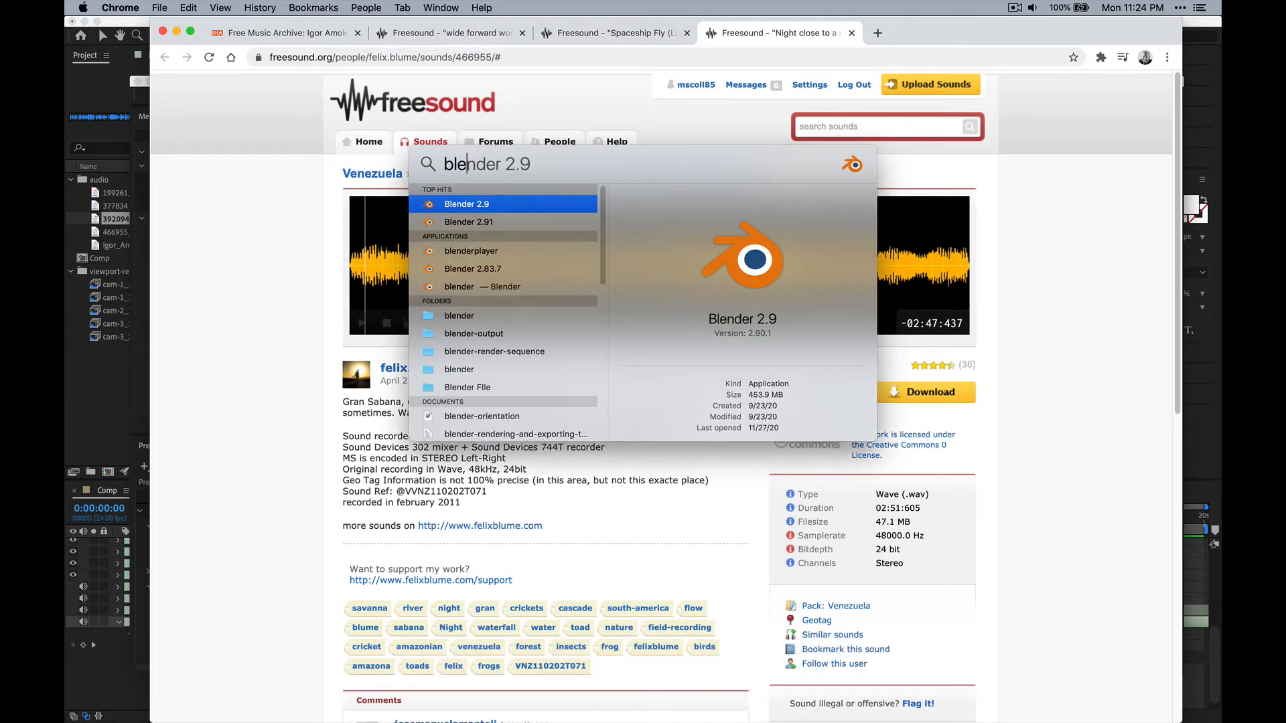
key(Down)
key(Return)
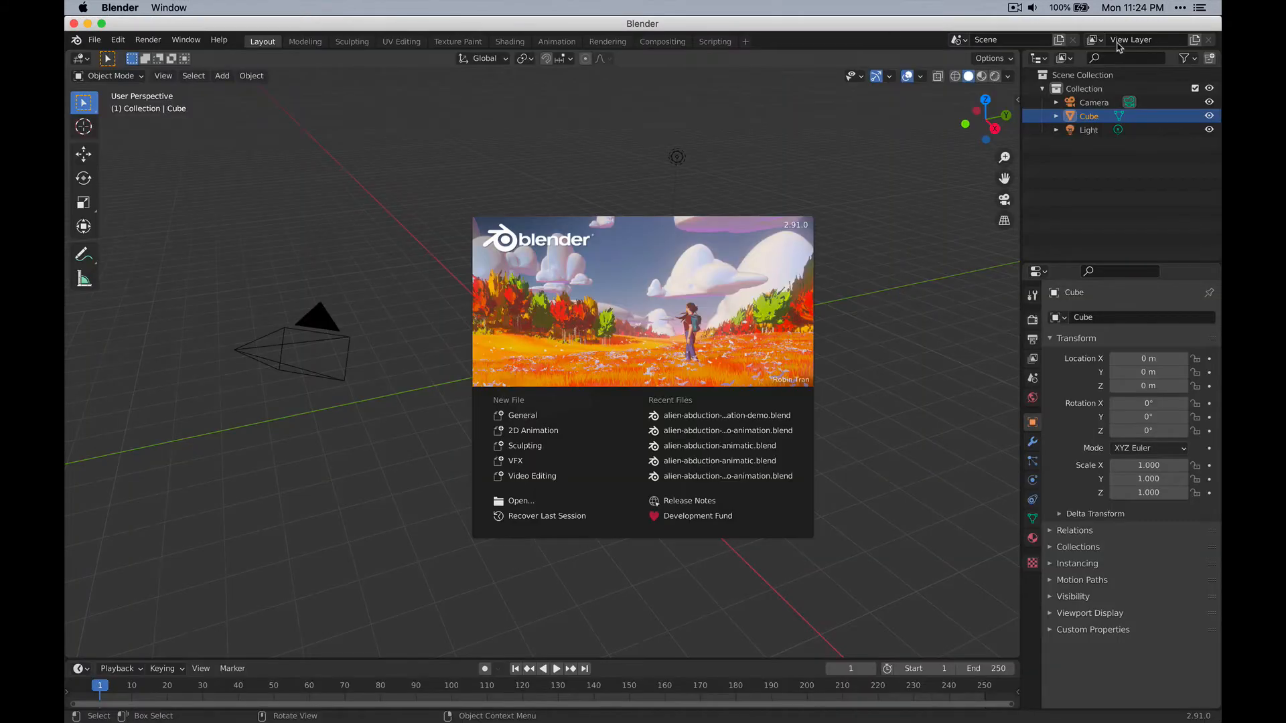
Open the recent project alien-abduction-animatic.blend.
click(94, 41)
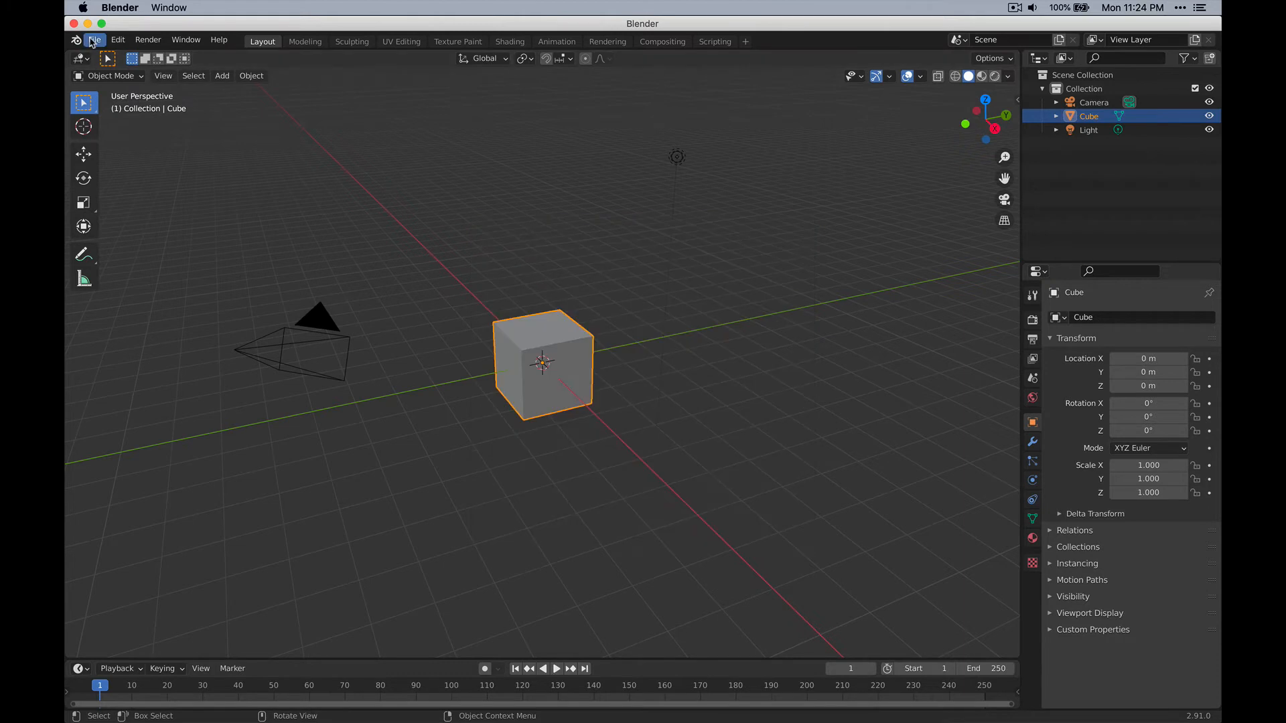
click(94, 41)
mouse_move(188, 118)
mouse_move(180, 85)
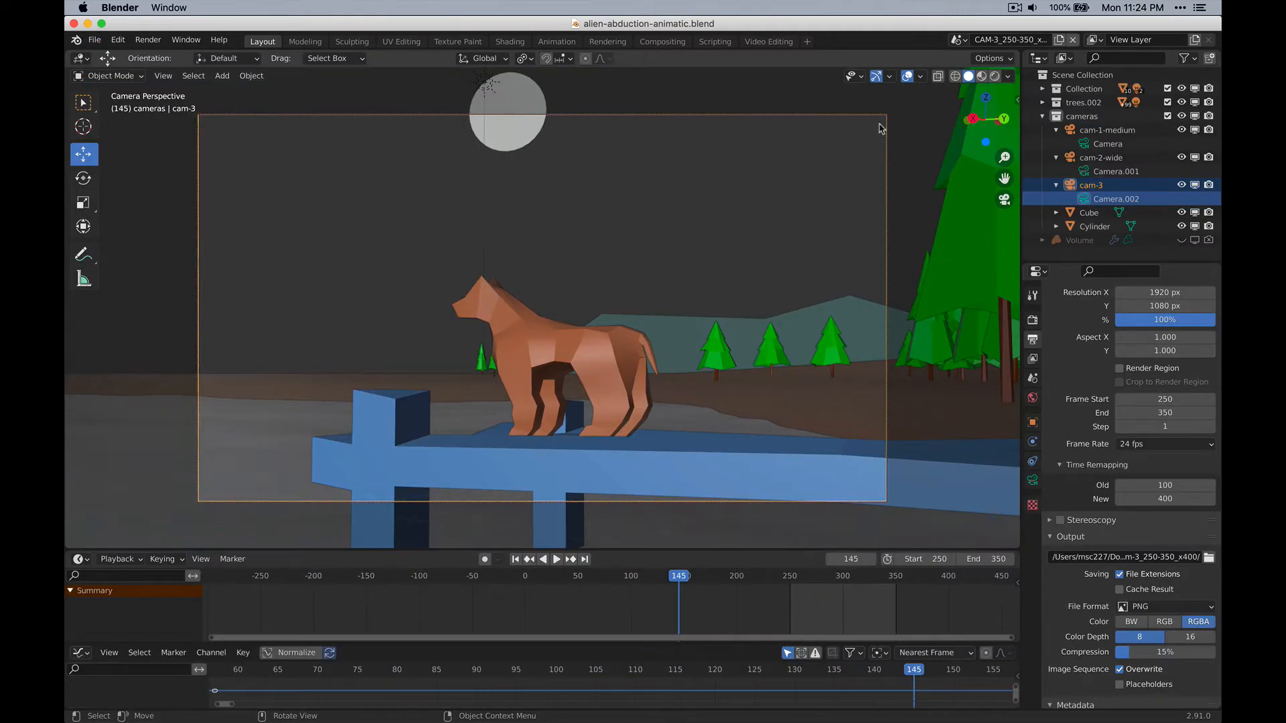
Switch to the CAM-1_1-144 scene and show it in rendered viewport shading with nothing selected.
click(959, 42)
click(971, 57)
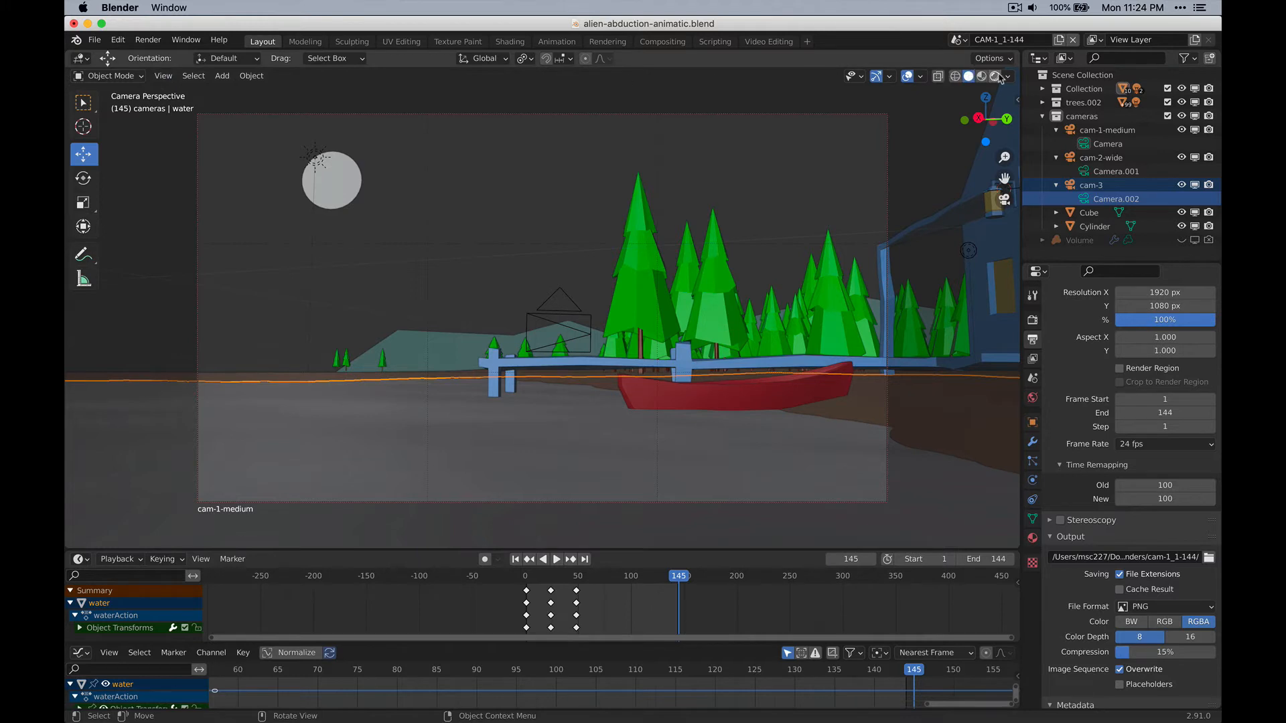
key(z)
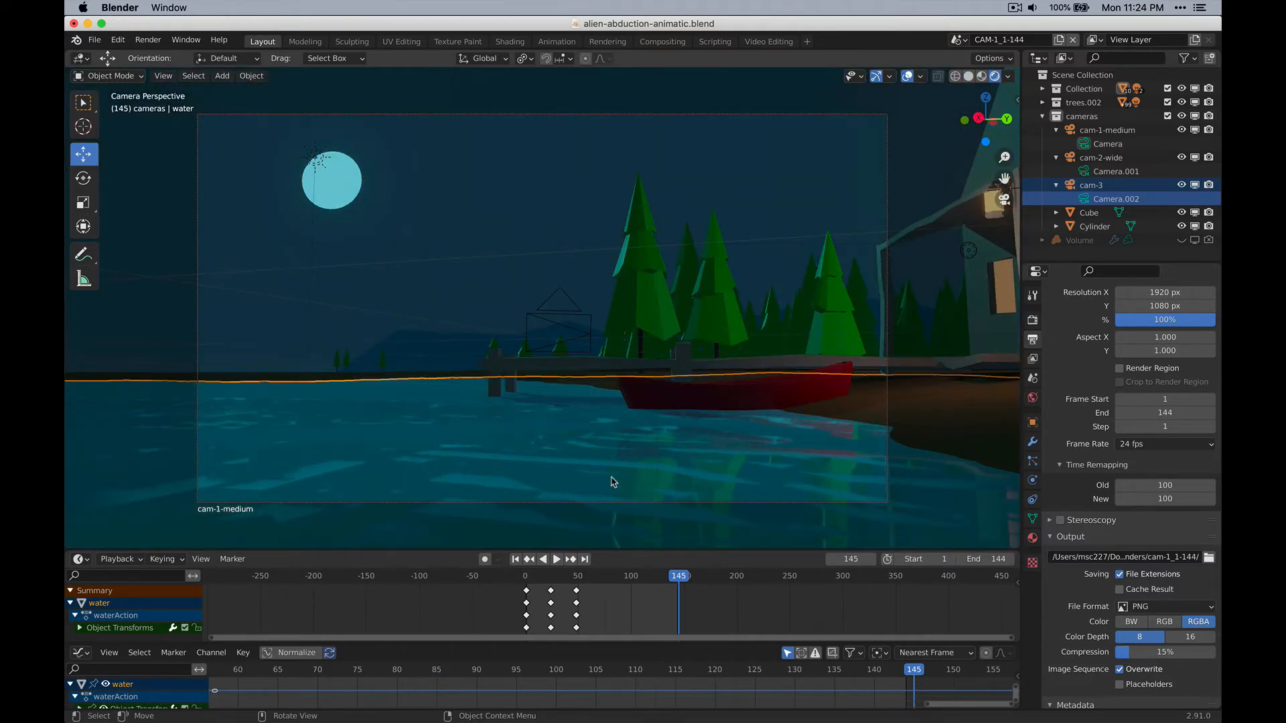
key(alt+a)
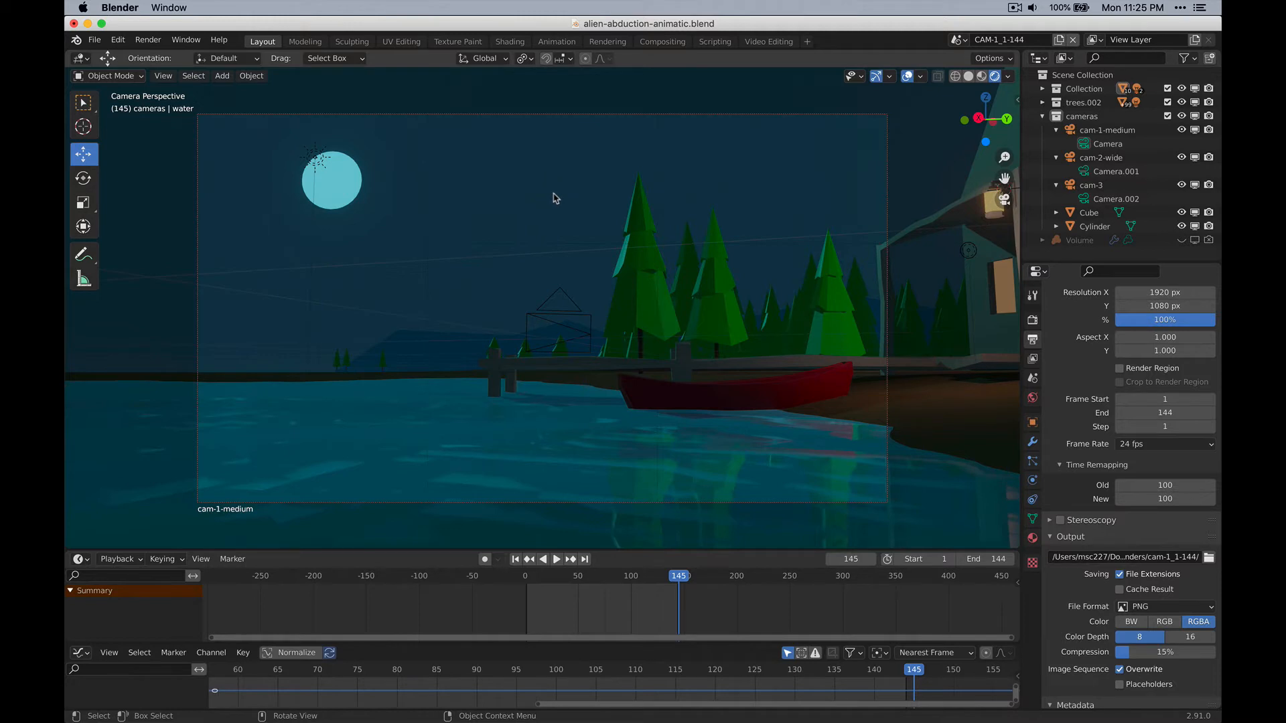
Browse for the CAM-1_1-144 scene's render output location and open the animatic-2 folder inside animatic.
click(1209, 558)
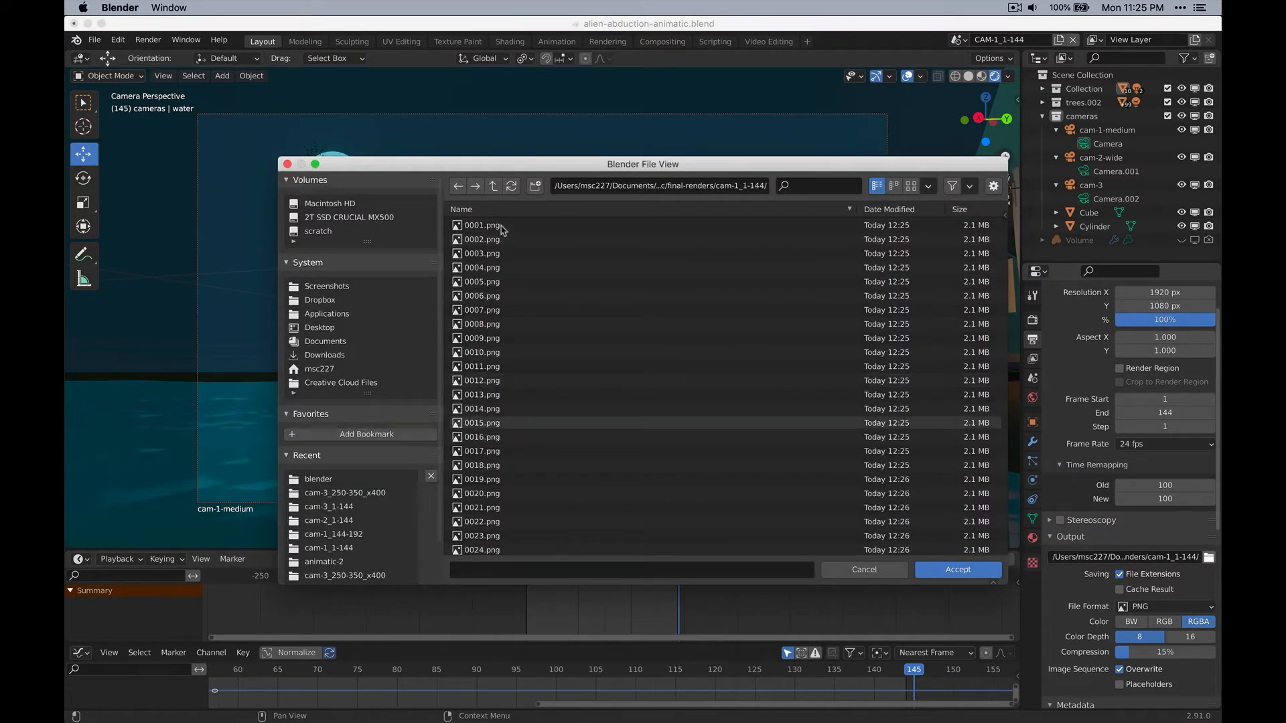
click(493, 186)
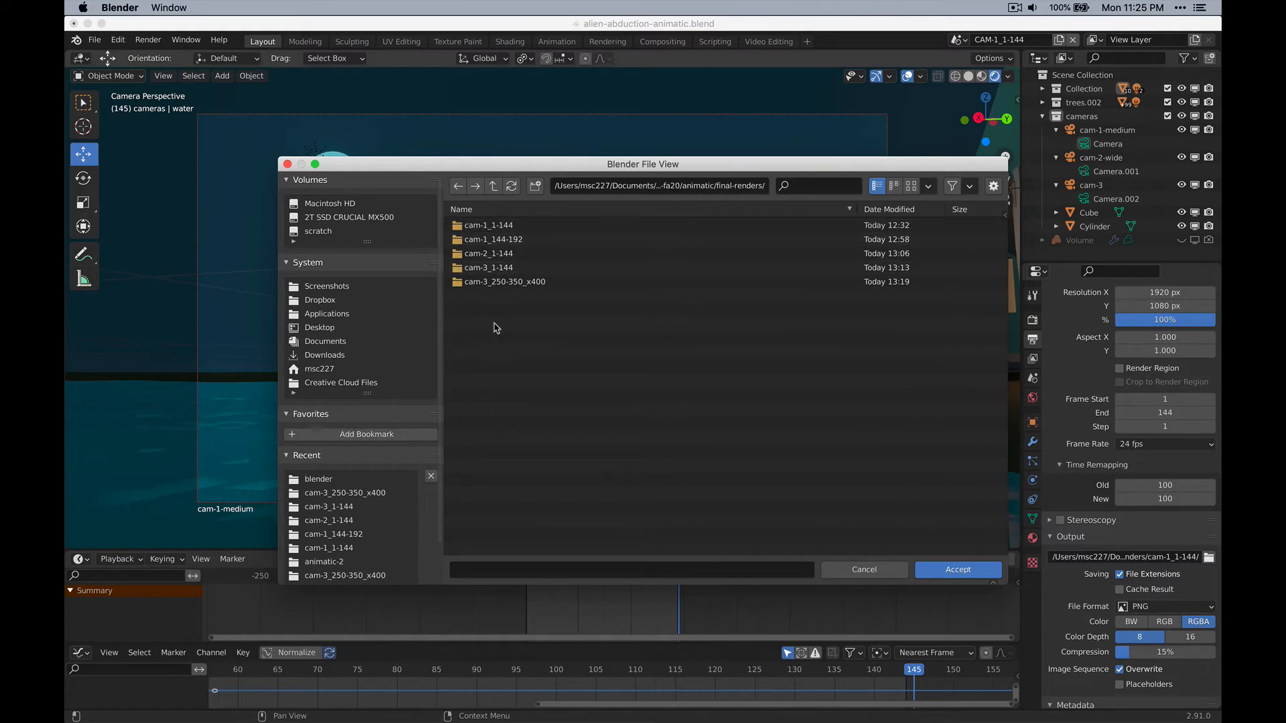
click(493, 186)
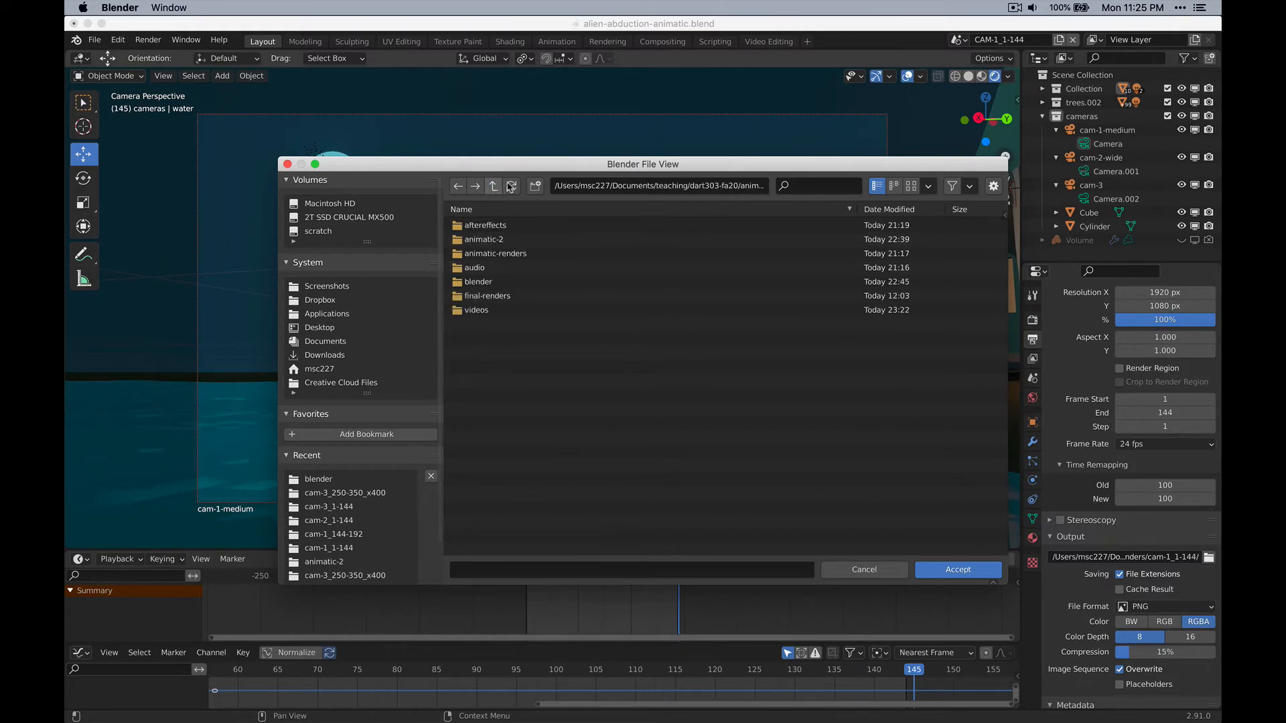
right_click(492, 337)
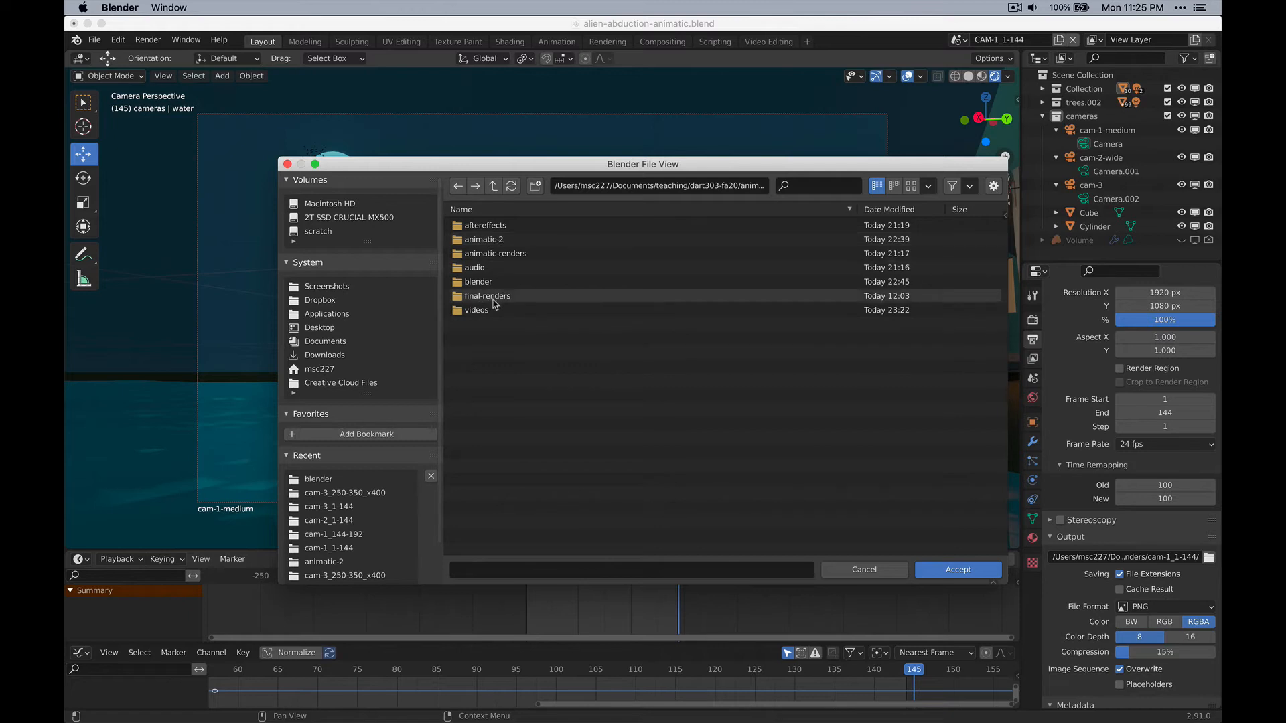
double_click(484, 240)
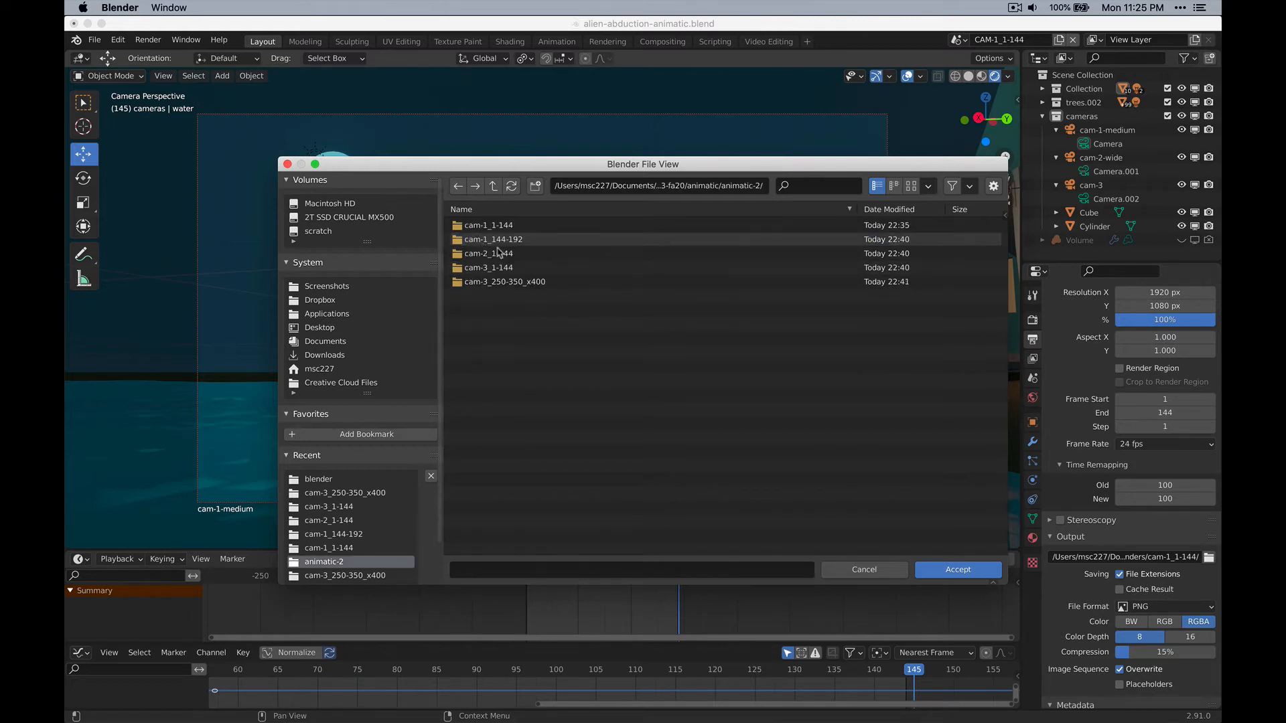
Create a new folder named cam-1_1-144--FINALRENDER inside animatic-2.
click(535, 186)
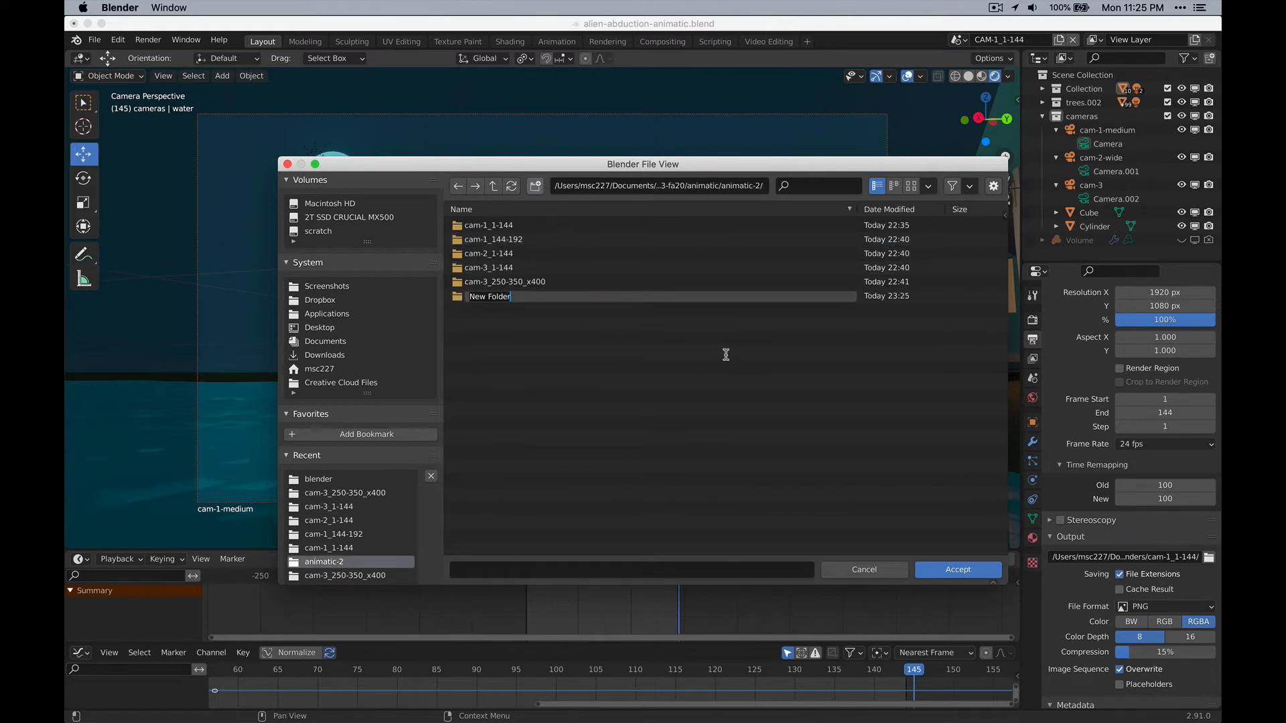
text(cam)
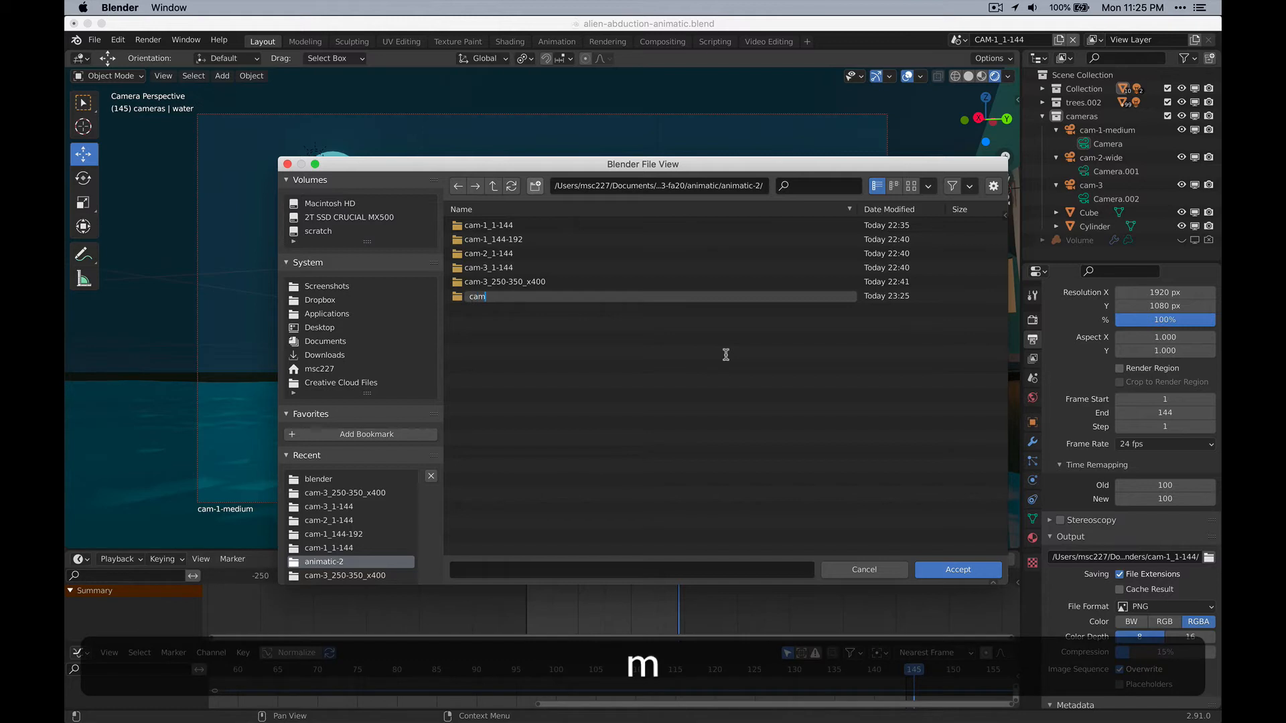
text(-1)
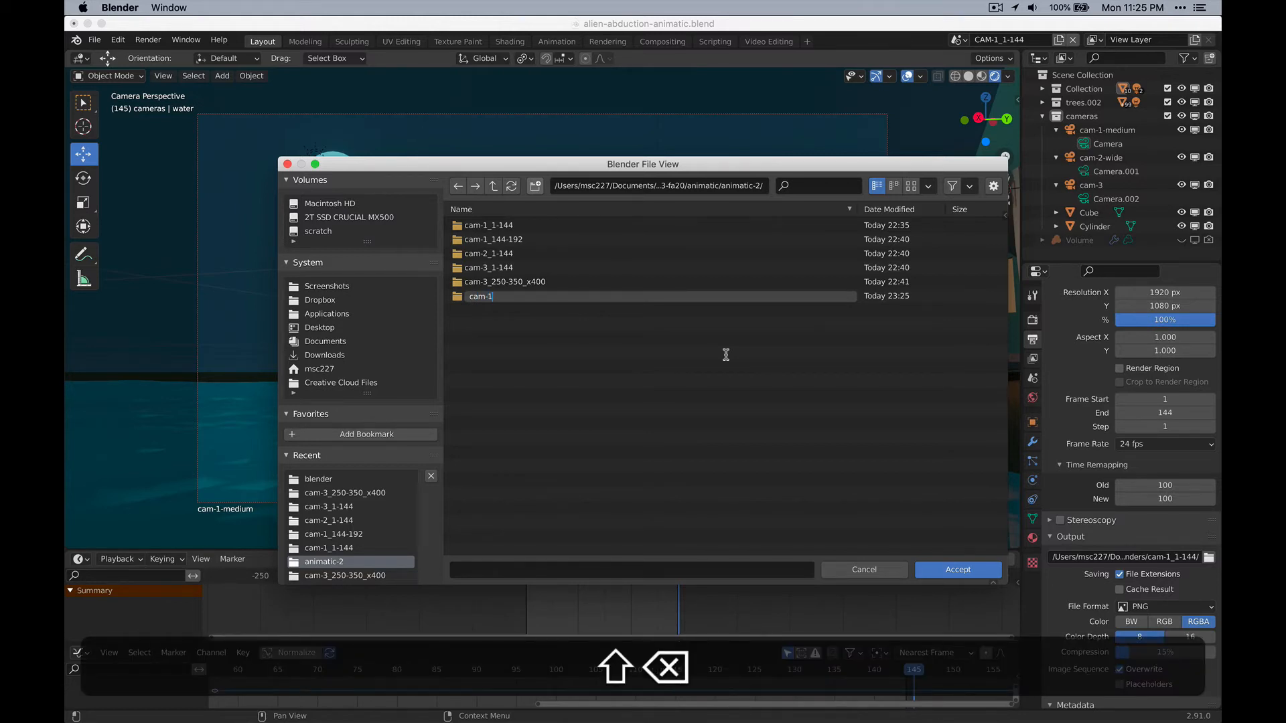
text(_14)
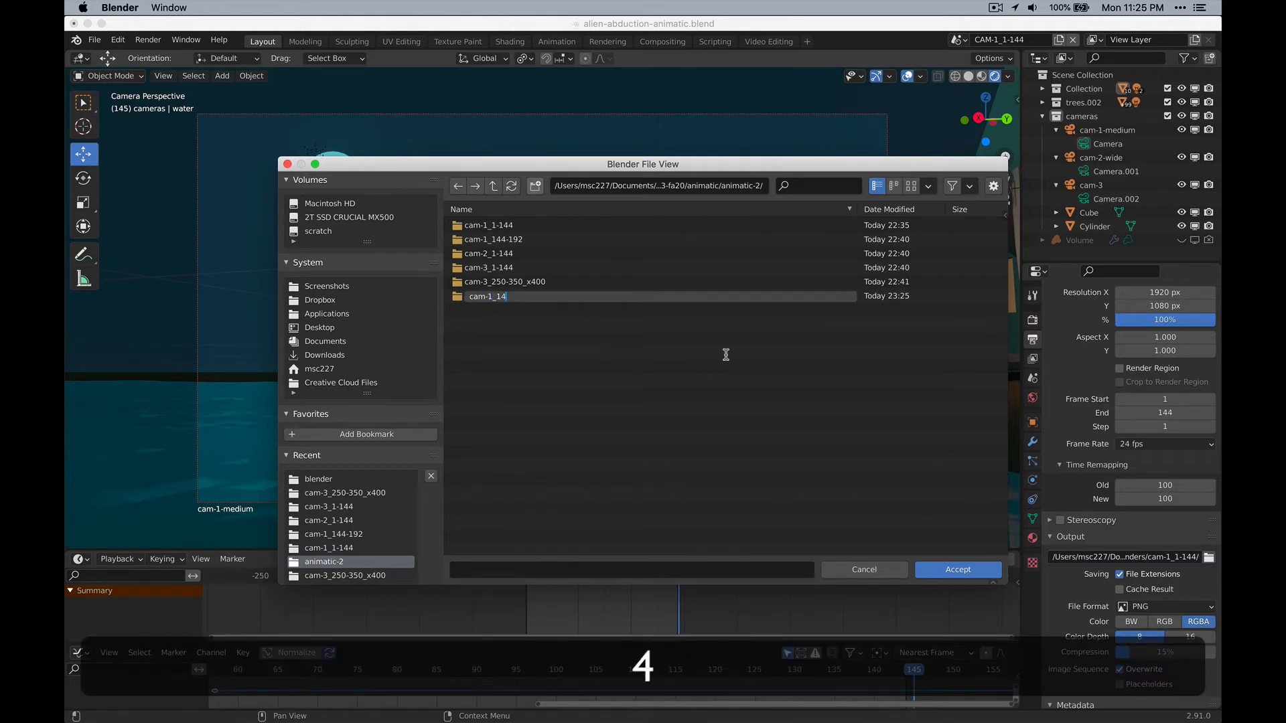
key(Left)
key(Left)
key(Left)
key(Left)
key(Right)
text(1-)
key(alt+Right)
key(Right)
text(--FINAL)
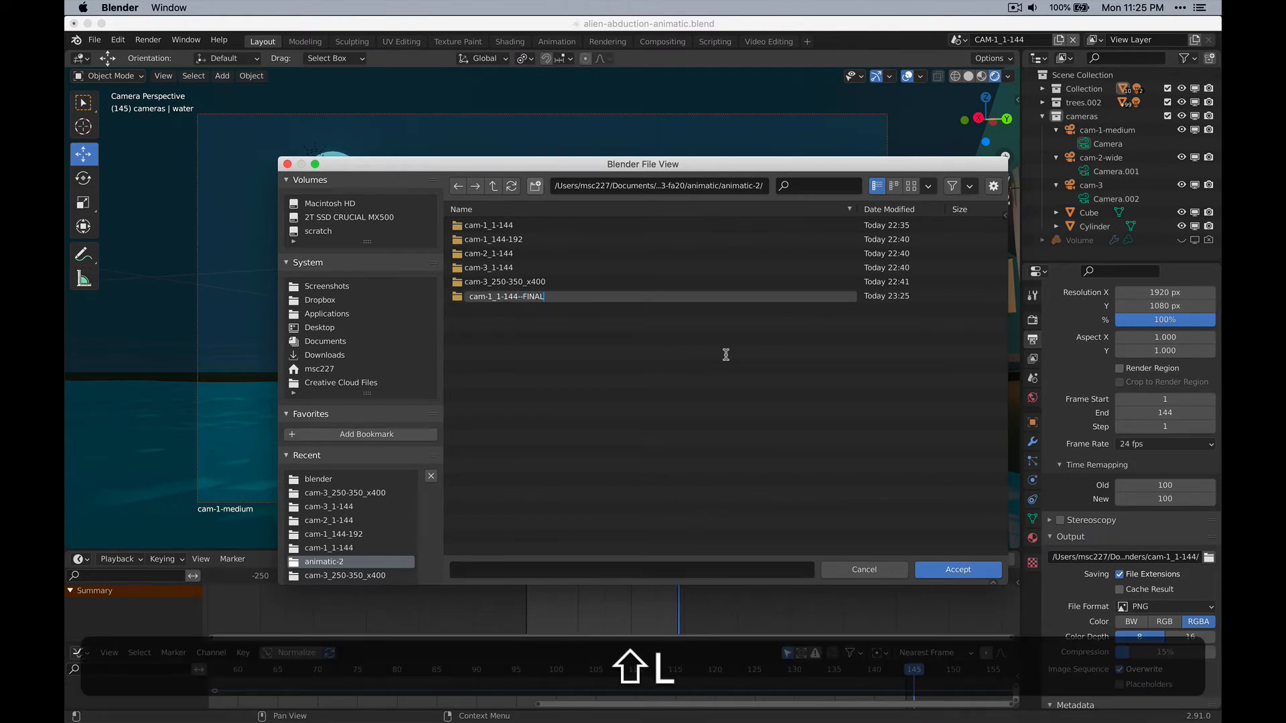
text(RENDER)
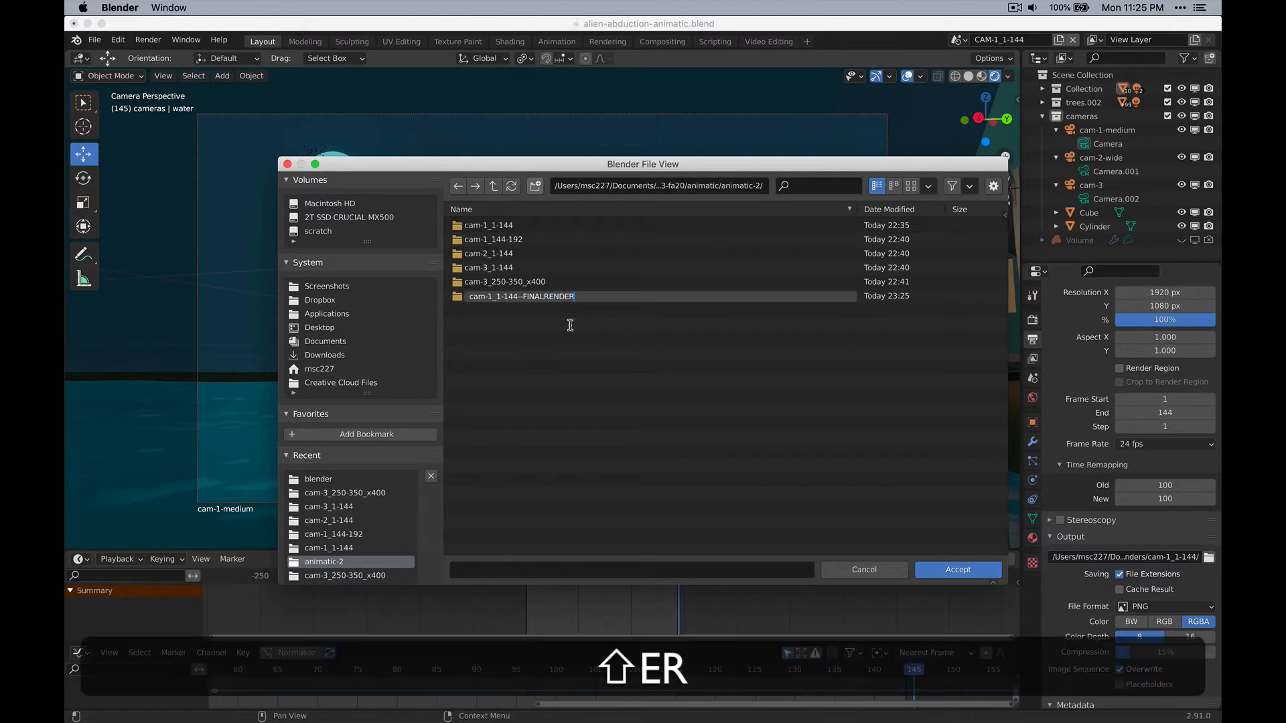
click(460, 296)
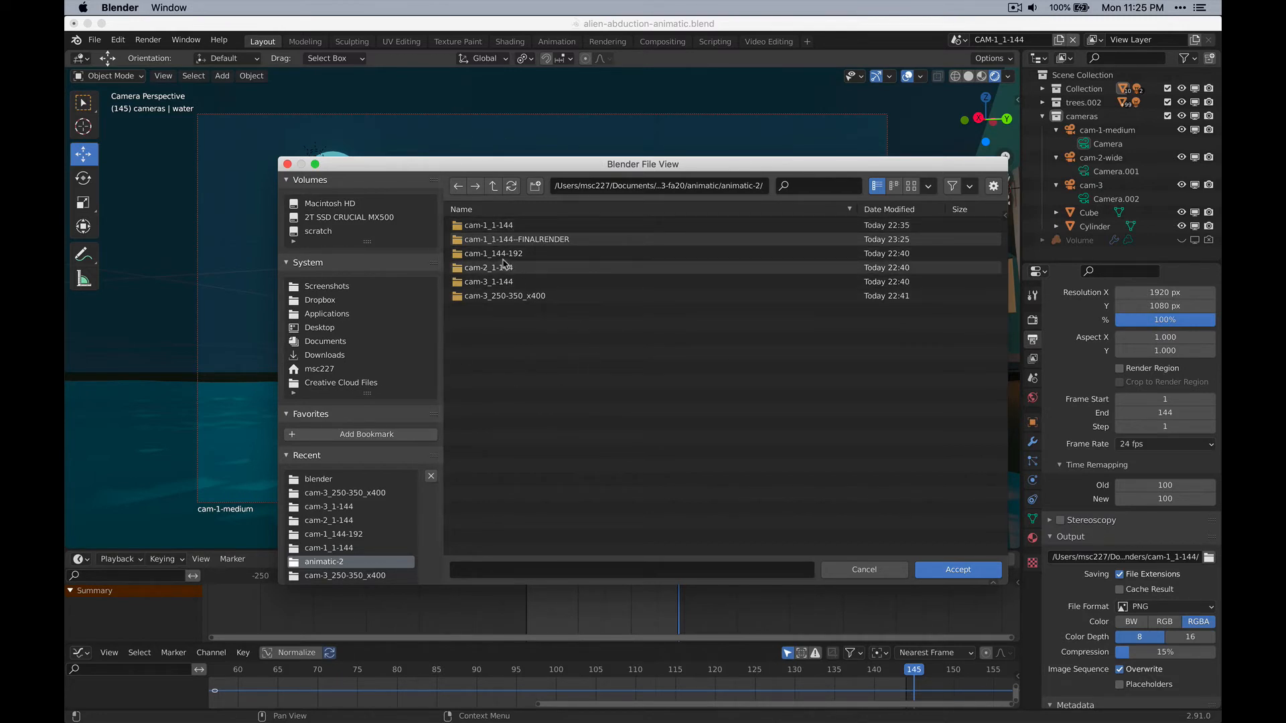
Set the cam-1_1-144--FINALRENDER folder as the scene's render output path.
click(520, 240)
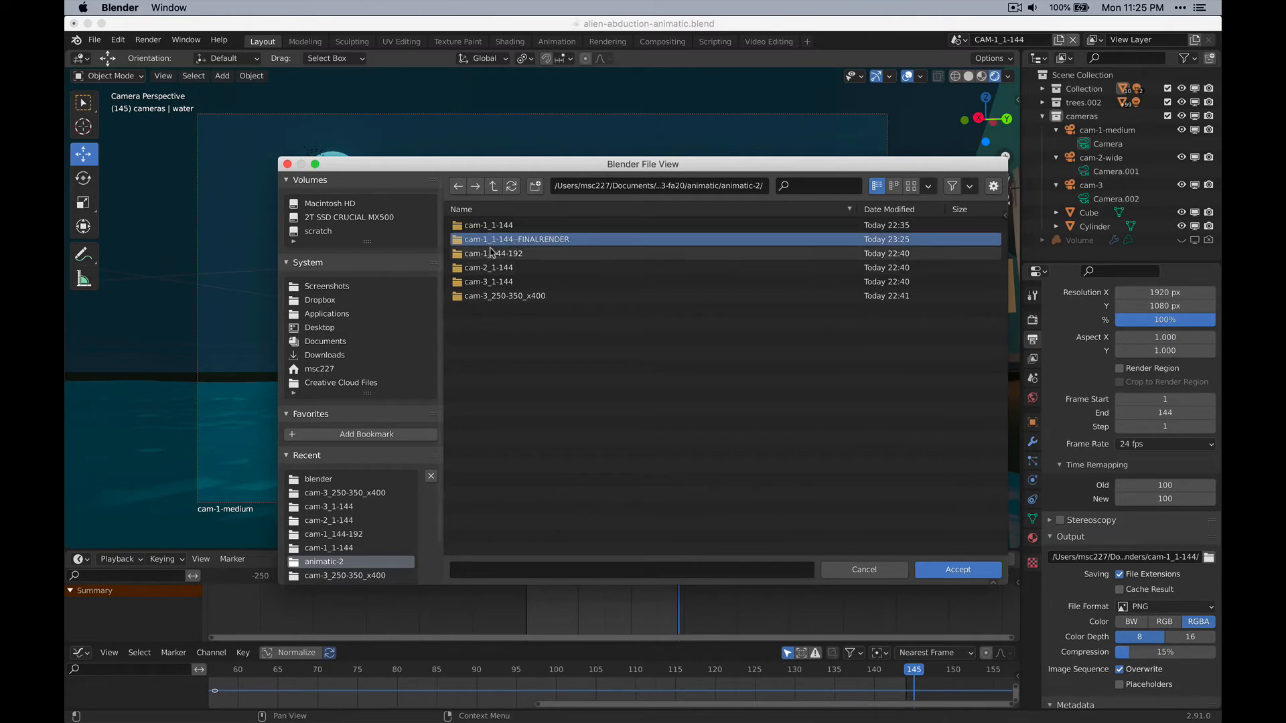
click(982, 571)
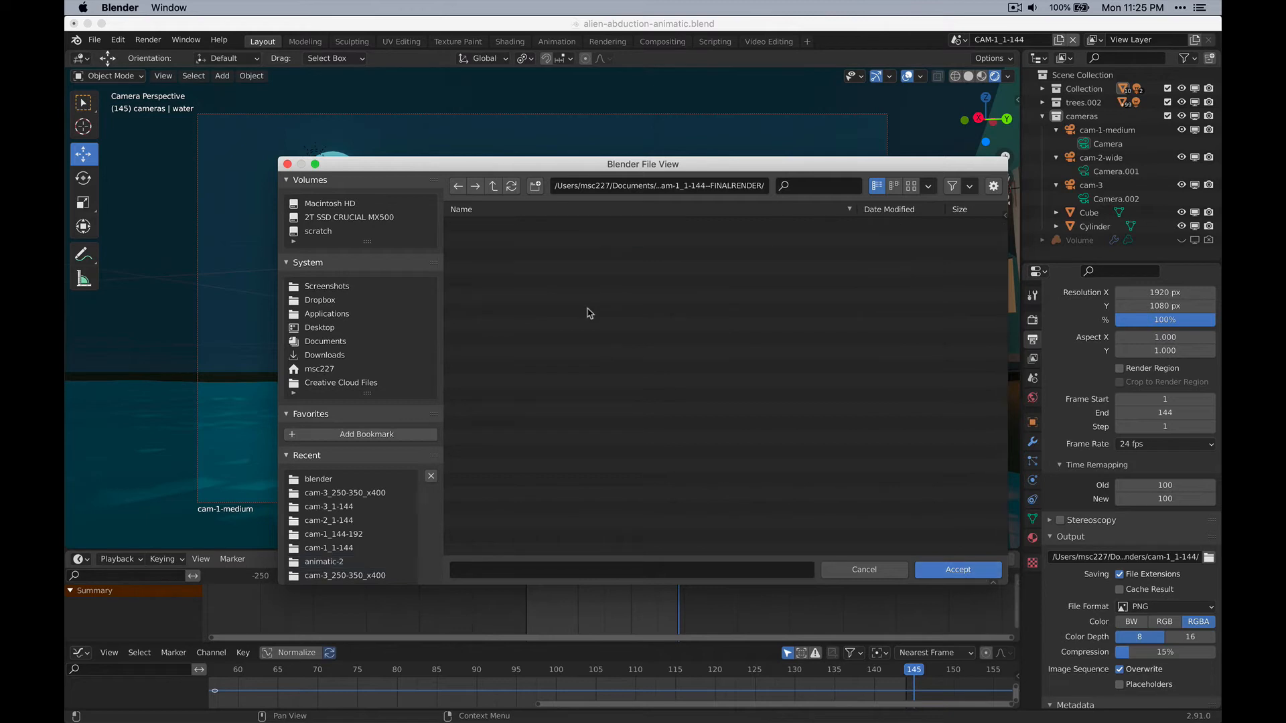
click(980, 572)
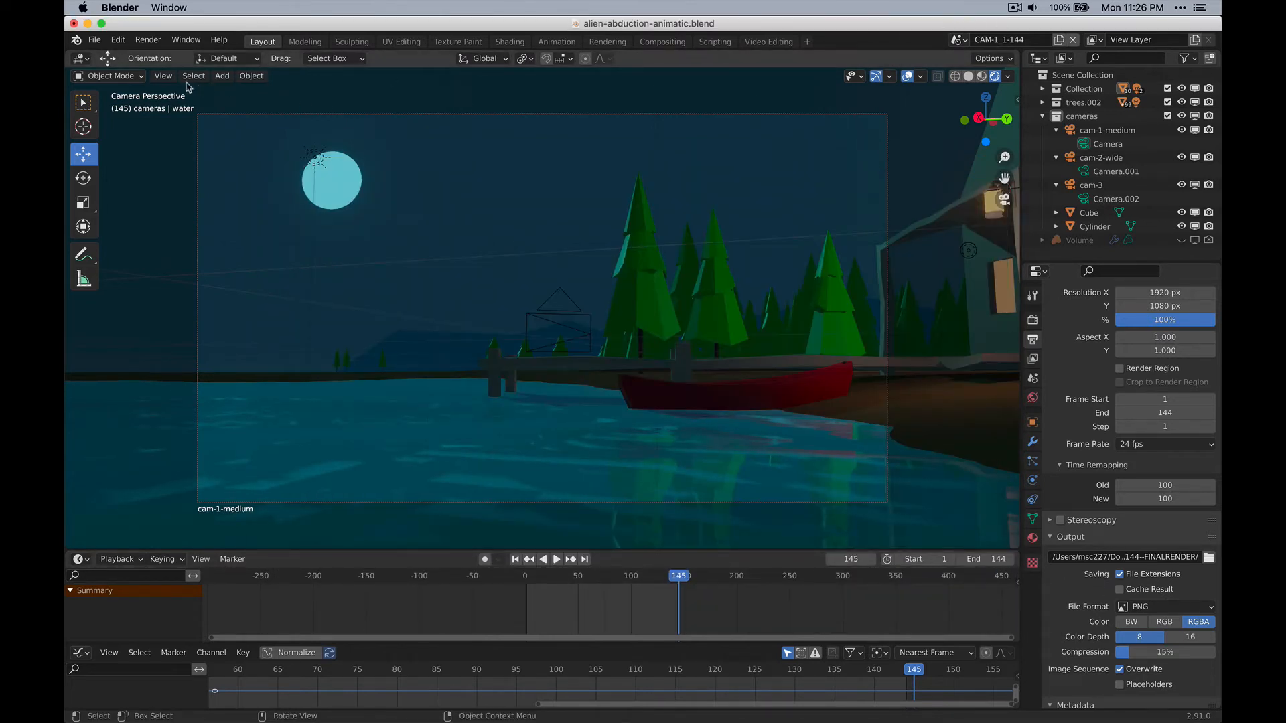
Render the full animation of the CAM-1_1-144 scene and move the render window towards the middle of the screen.
click(163, 75)
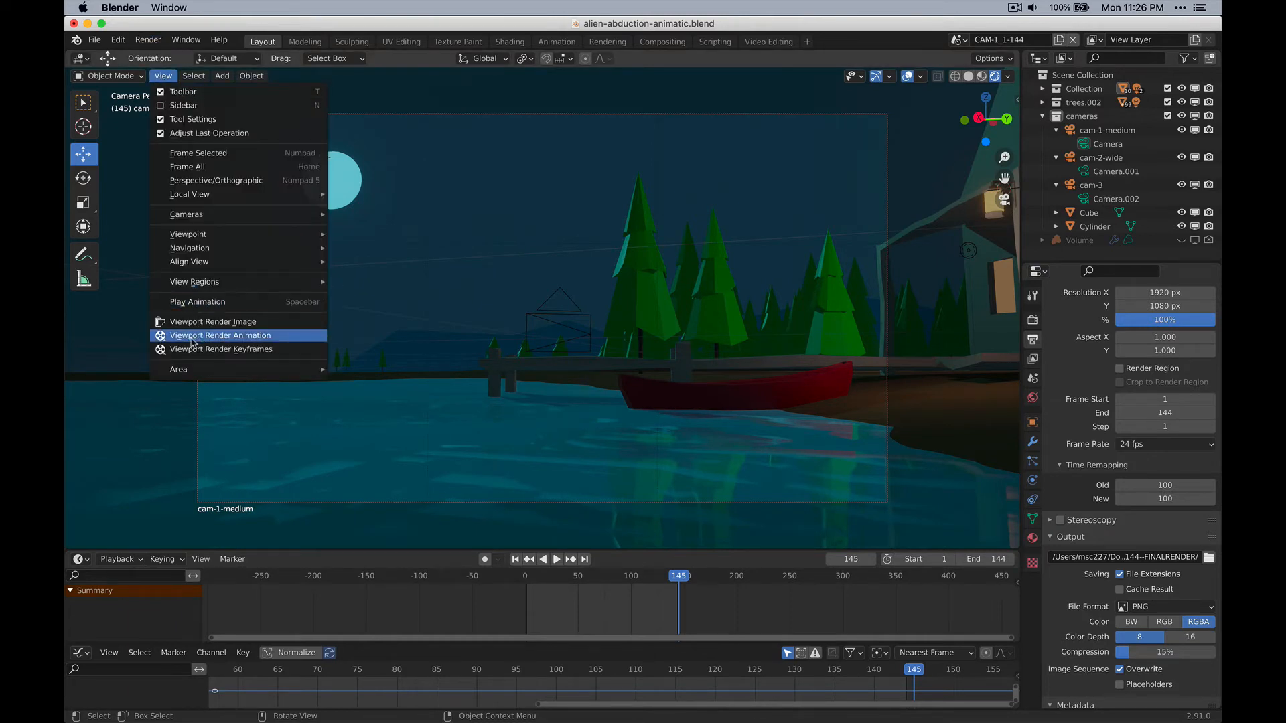
click(152, 44)
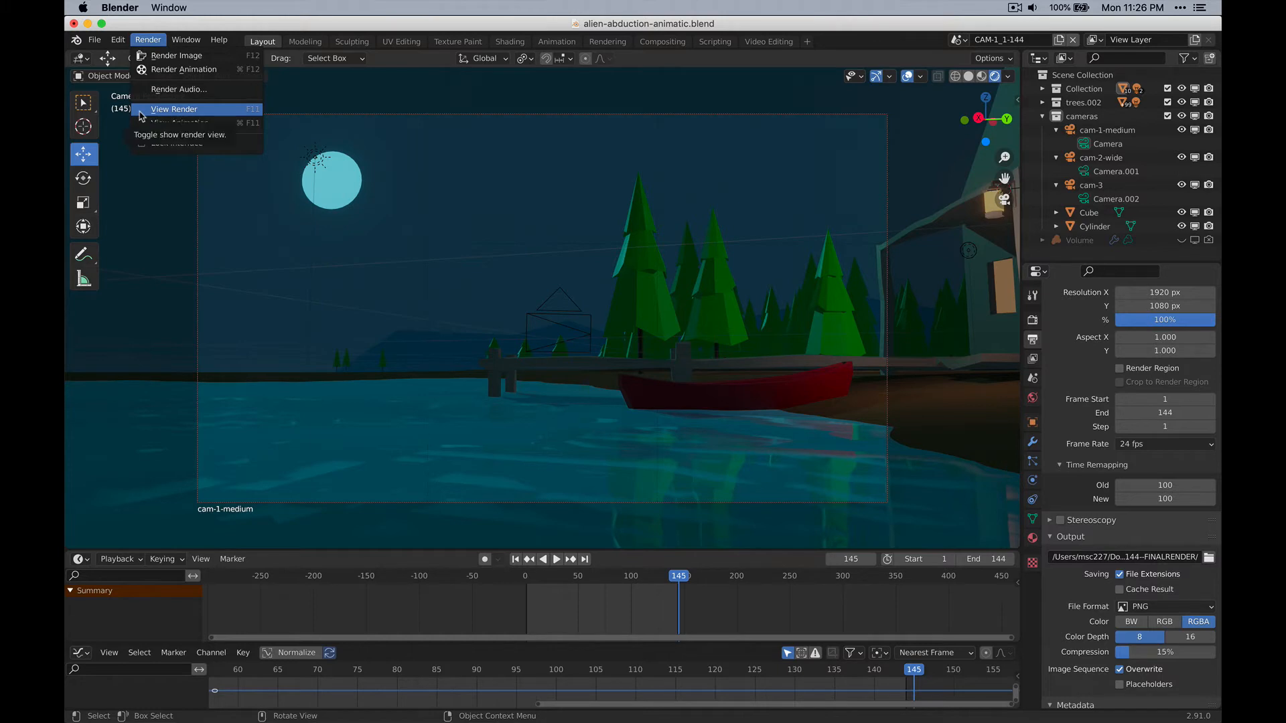
click(160, 70)
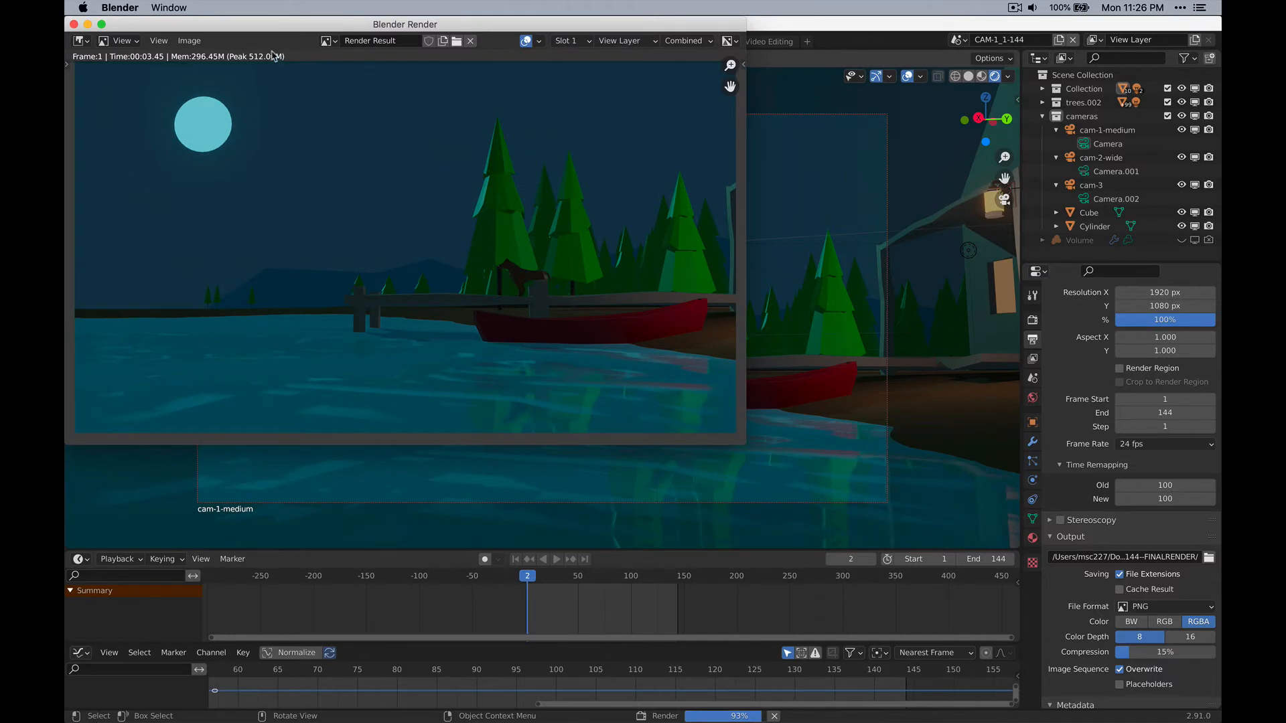
drag(259, 30, 393, 54)
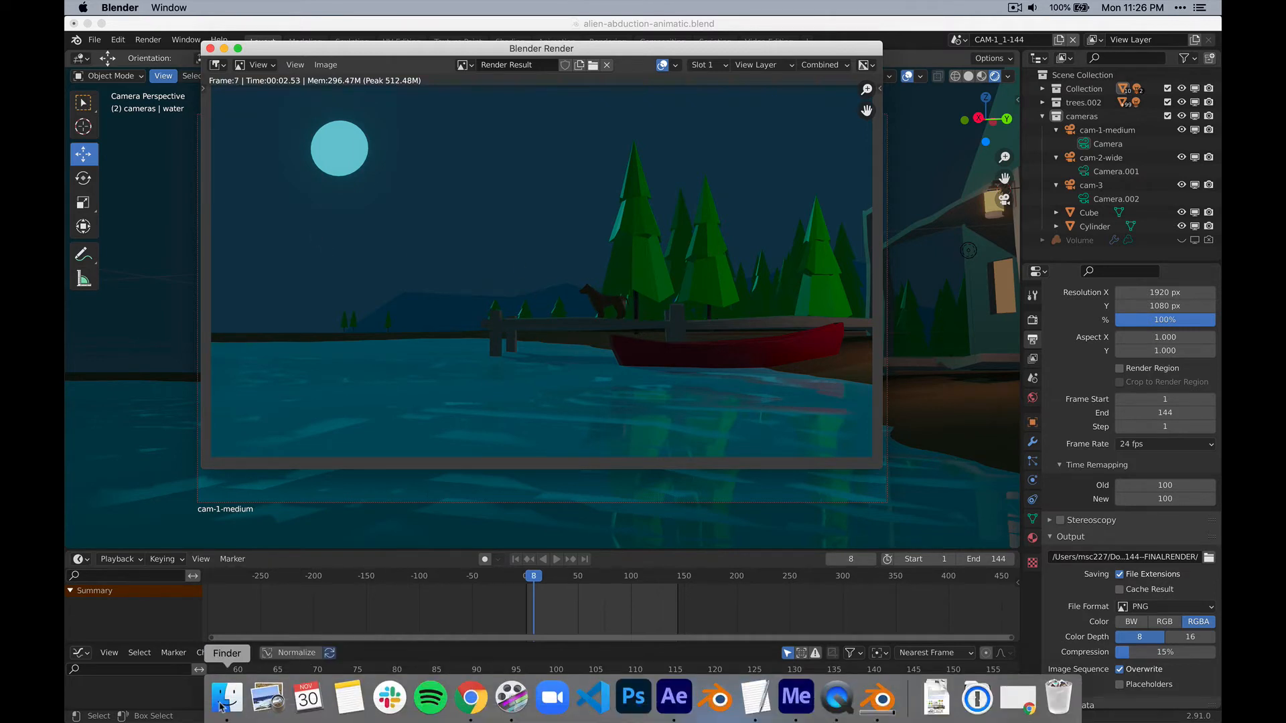
In Finder, examine the rendered frames in animatic-2/cam-1_1-144--FINALRENDER and preview 0007.png.
click(224, 698)
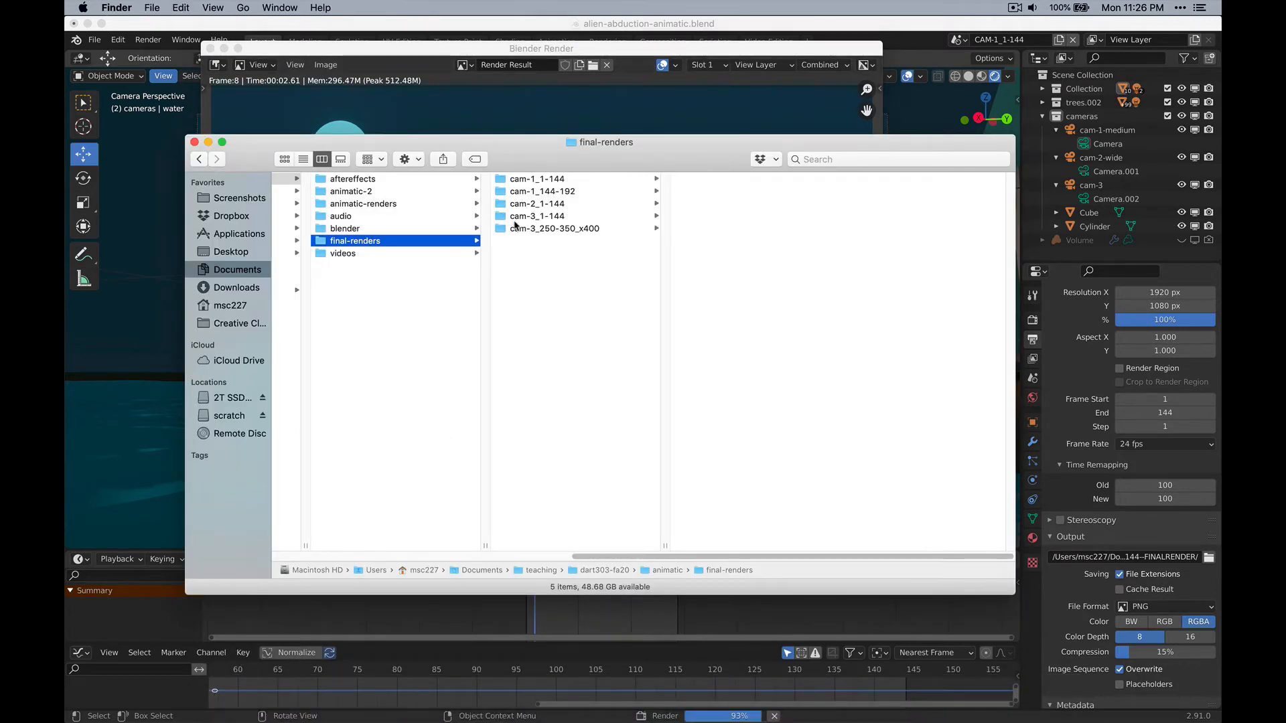
click(374, 192)
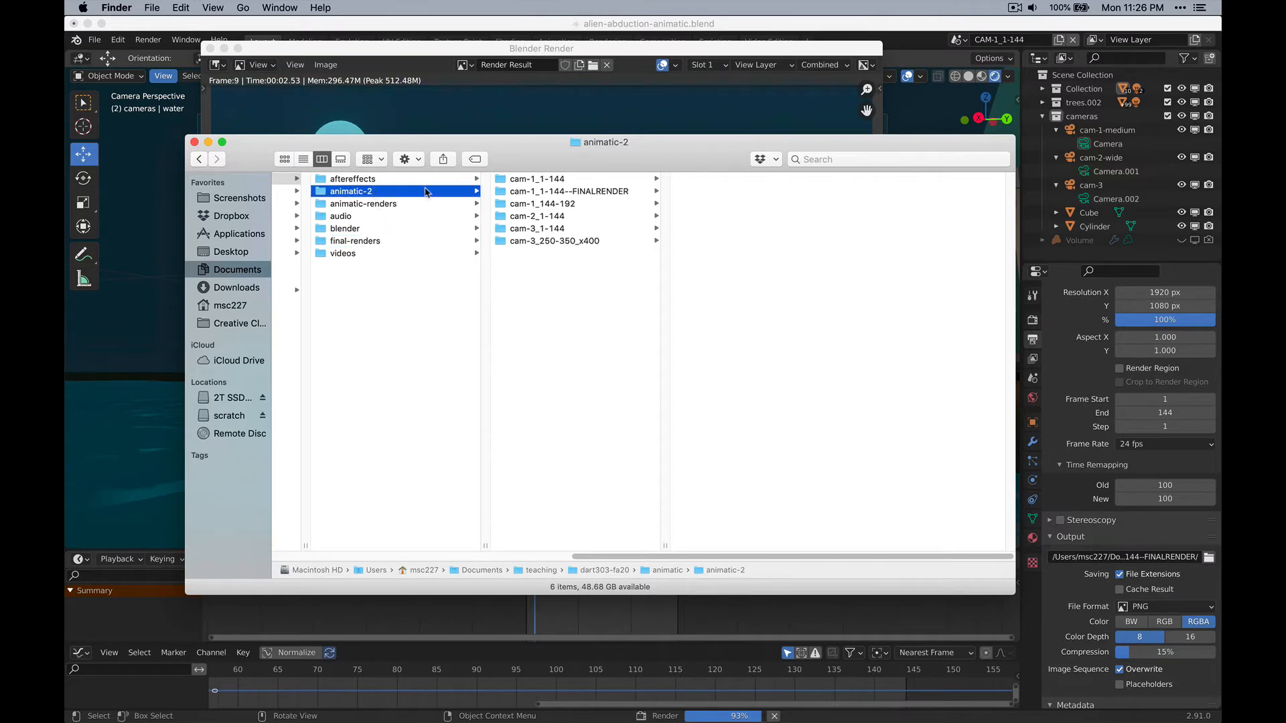
click(575, 191)
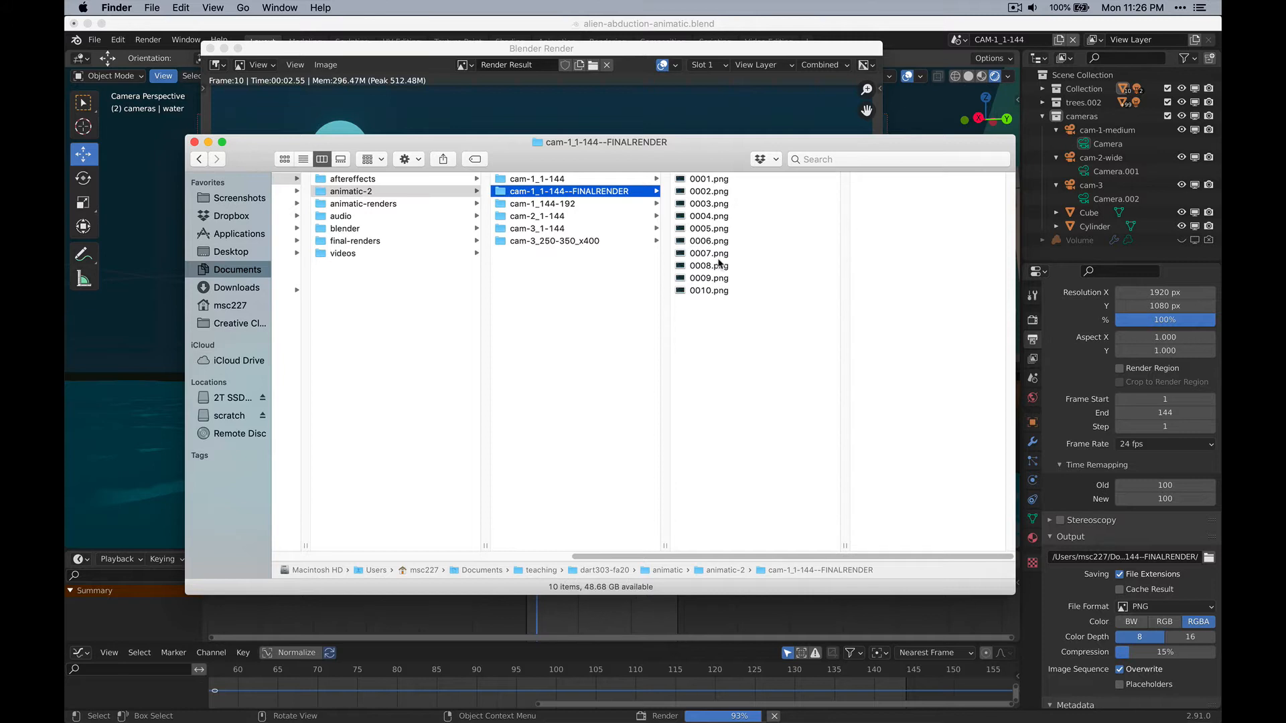
key(v)
click(709, 254)
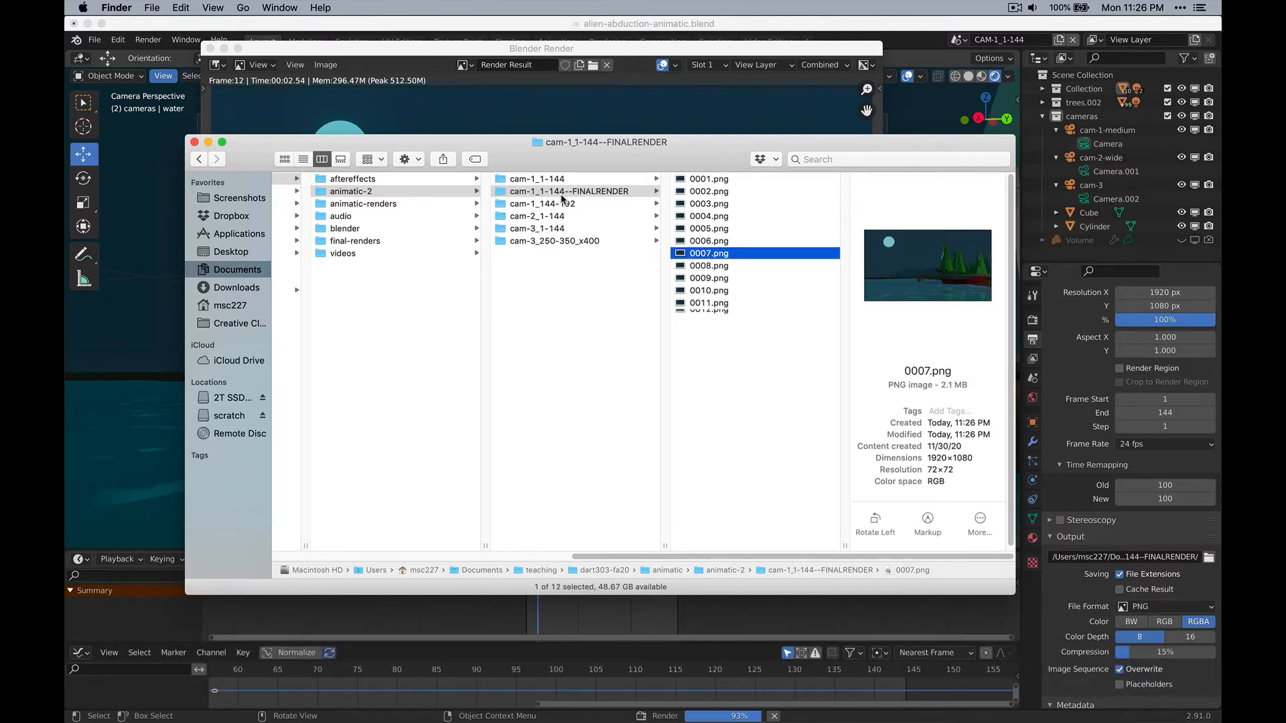
Close the Blender render window to stop the render and switch to After Effects.
click(429, 104)
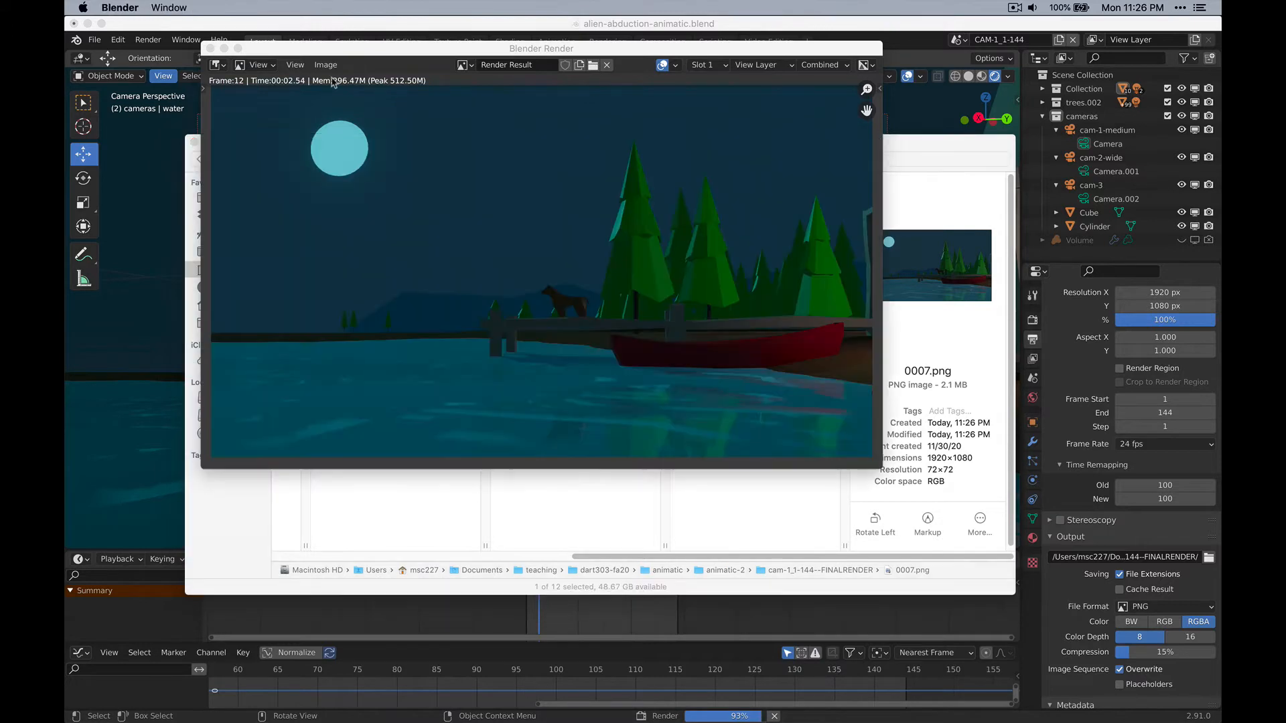
click(211, 49)
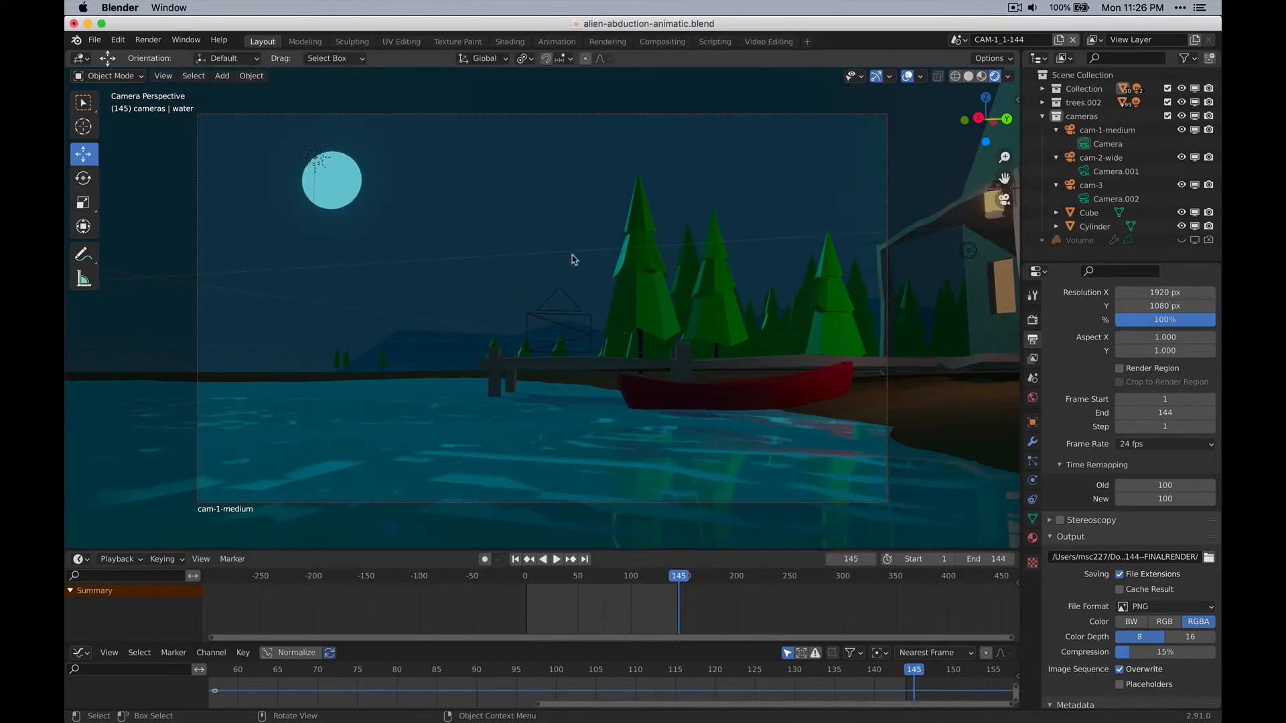
key(super+Tab)
key(super+Tab)
key(super+Tab)
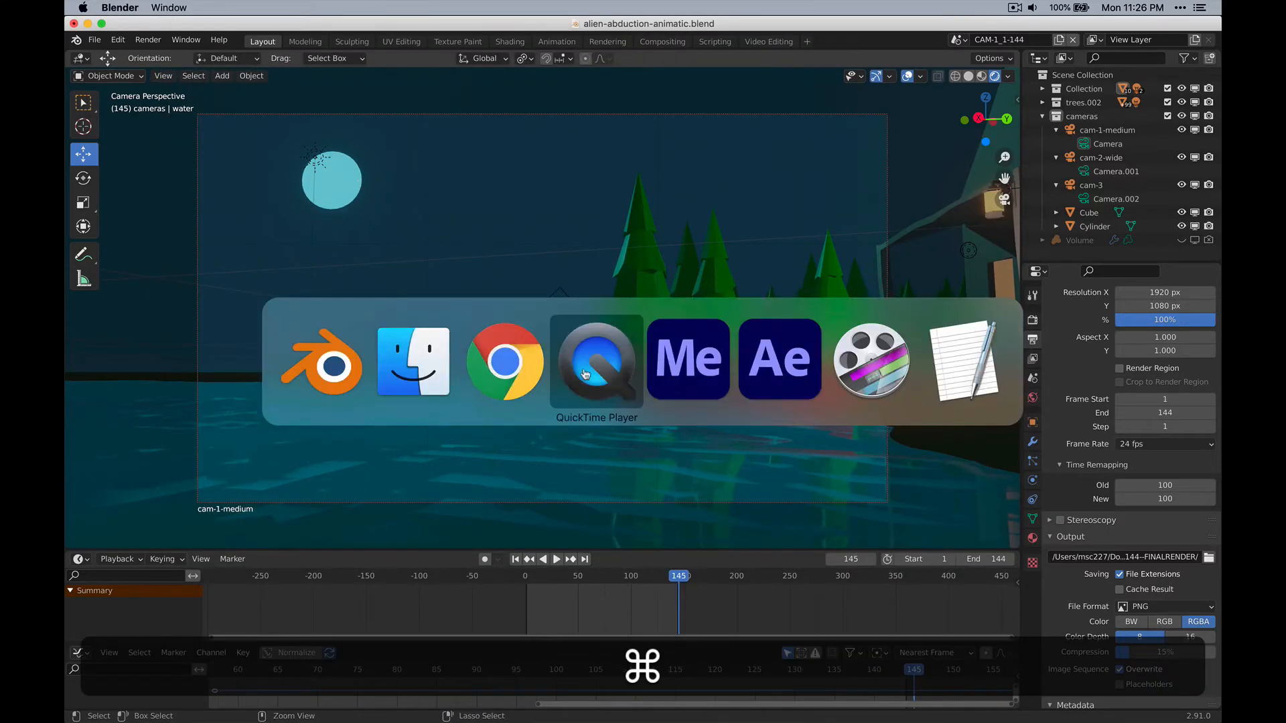
click(789, 380)
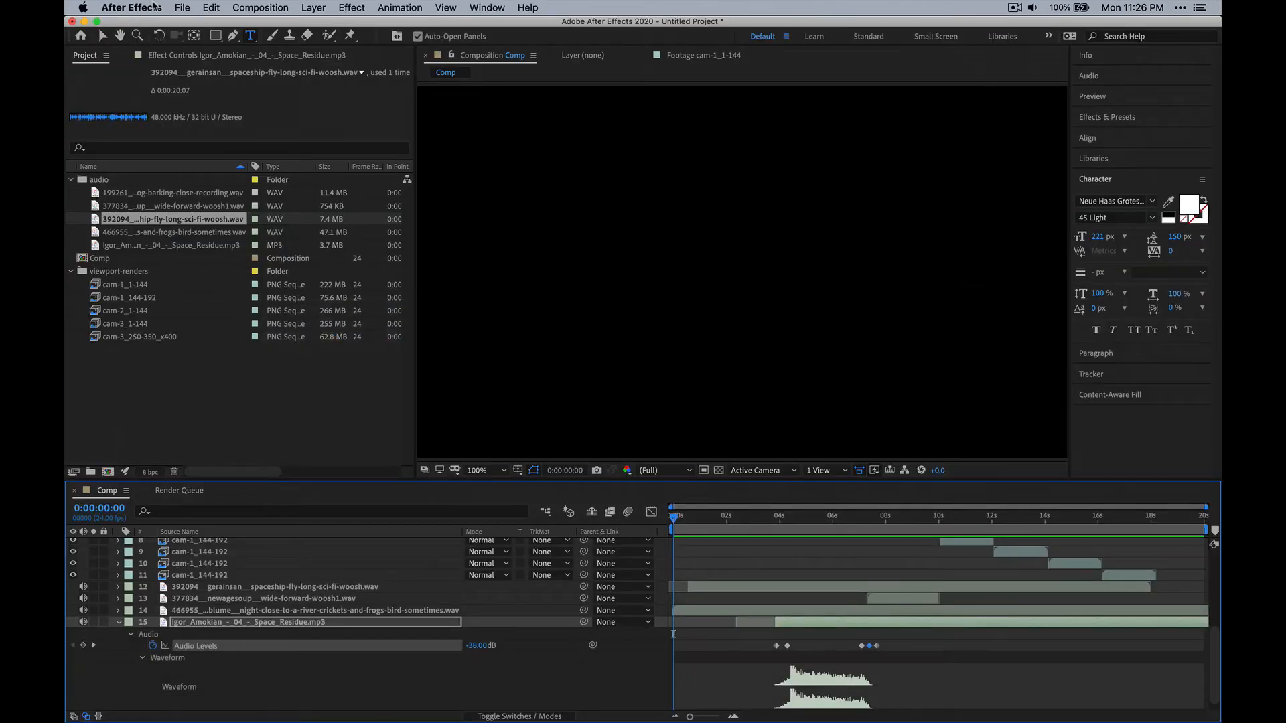
click(182, 8)
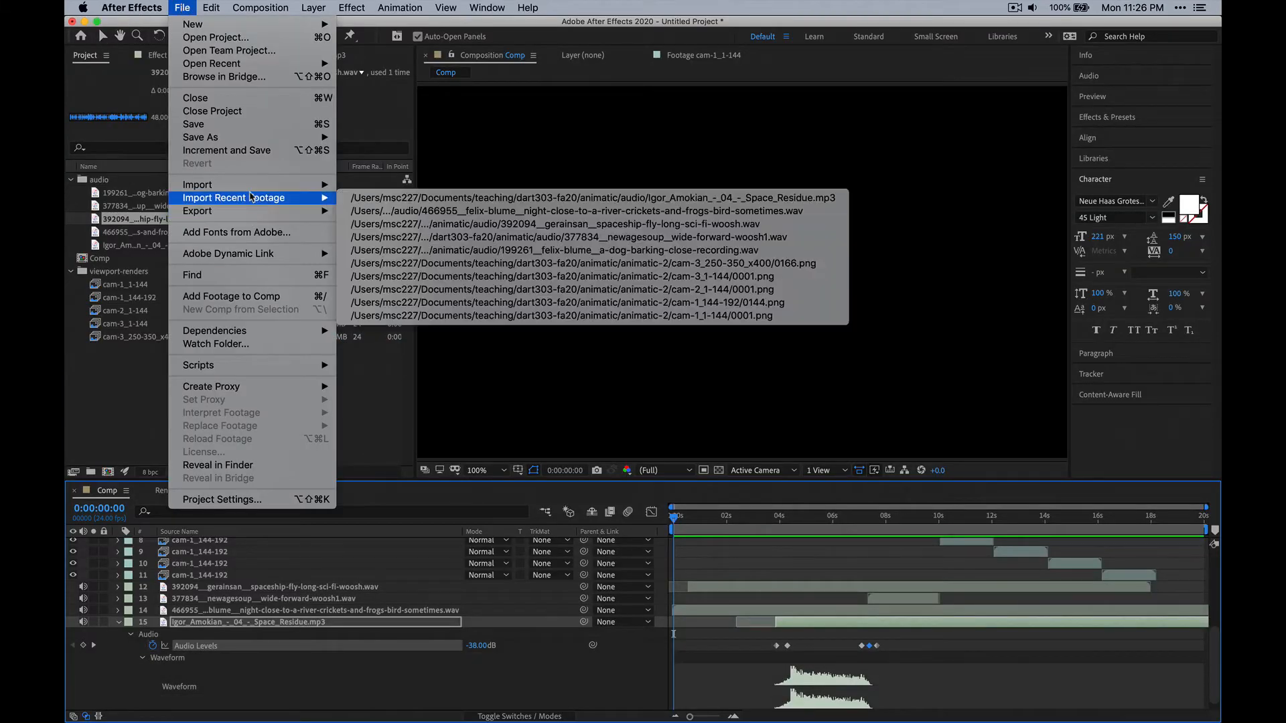
mouse_move(240, 140)
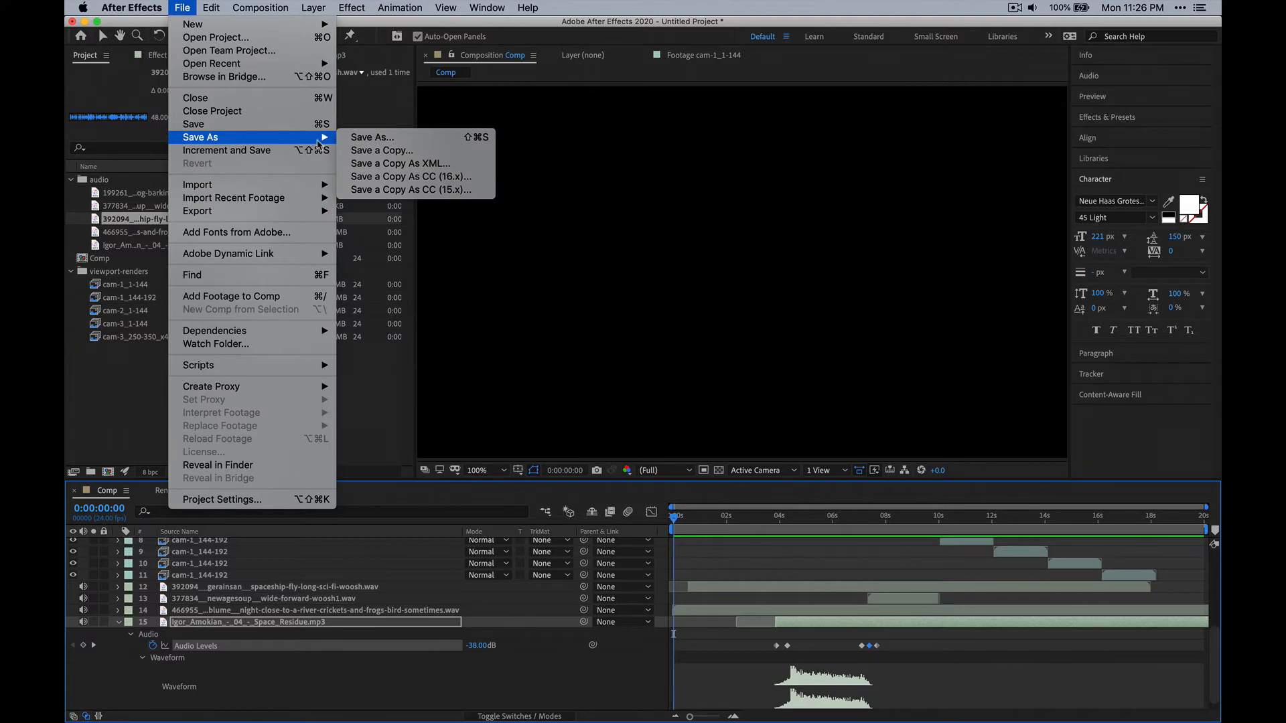
click(372, 136)
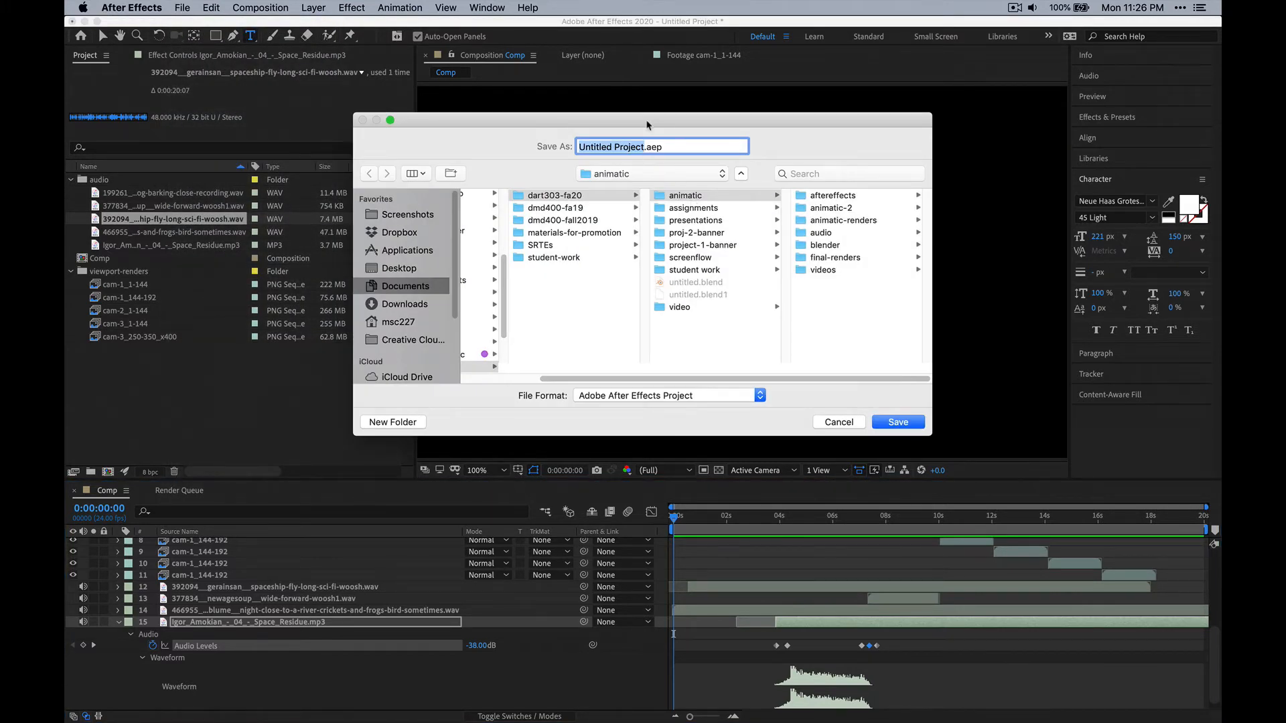
text(animatic)
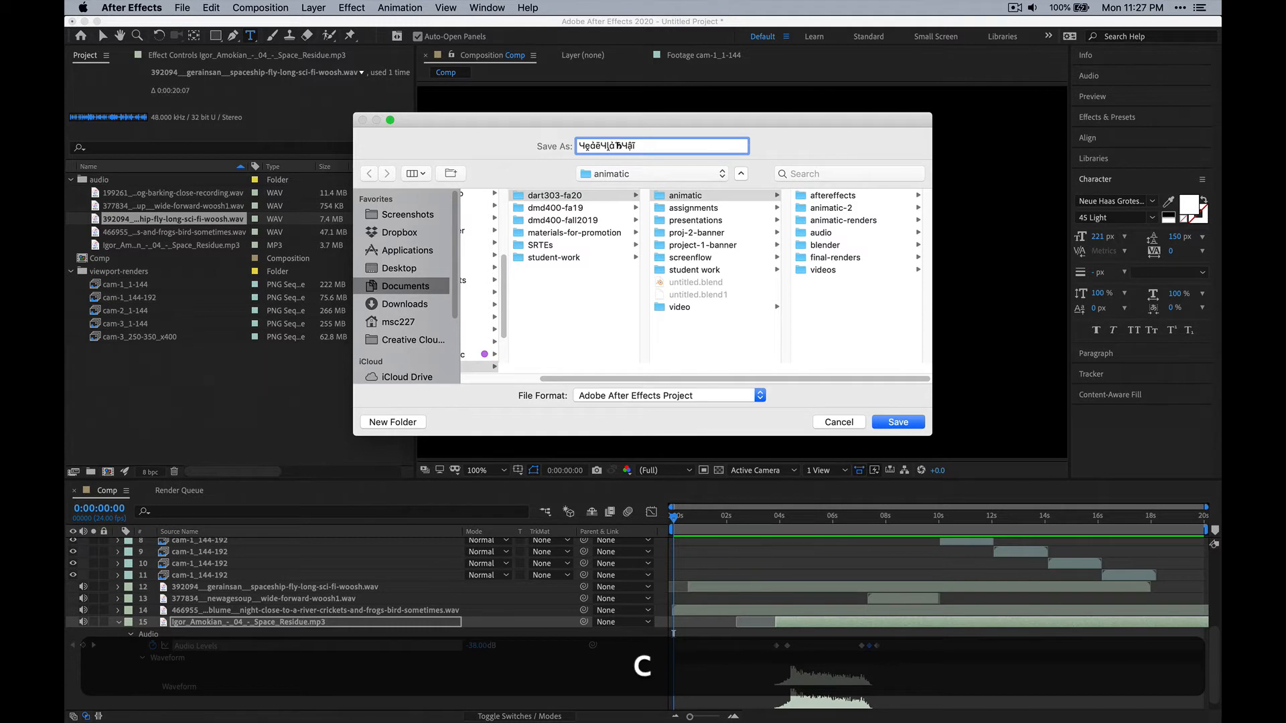
key(Escape)
Save the project as animatic-demo.aep in the aftereffects folder.
click(181, 8)
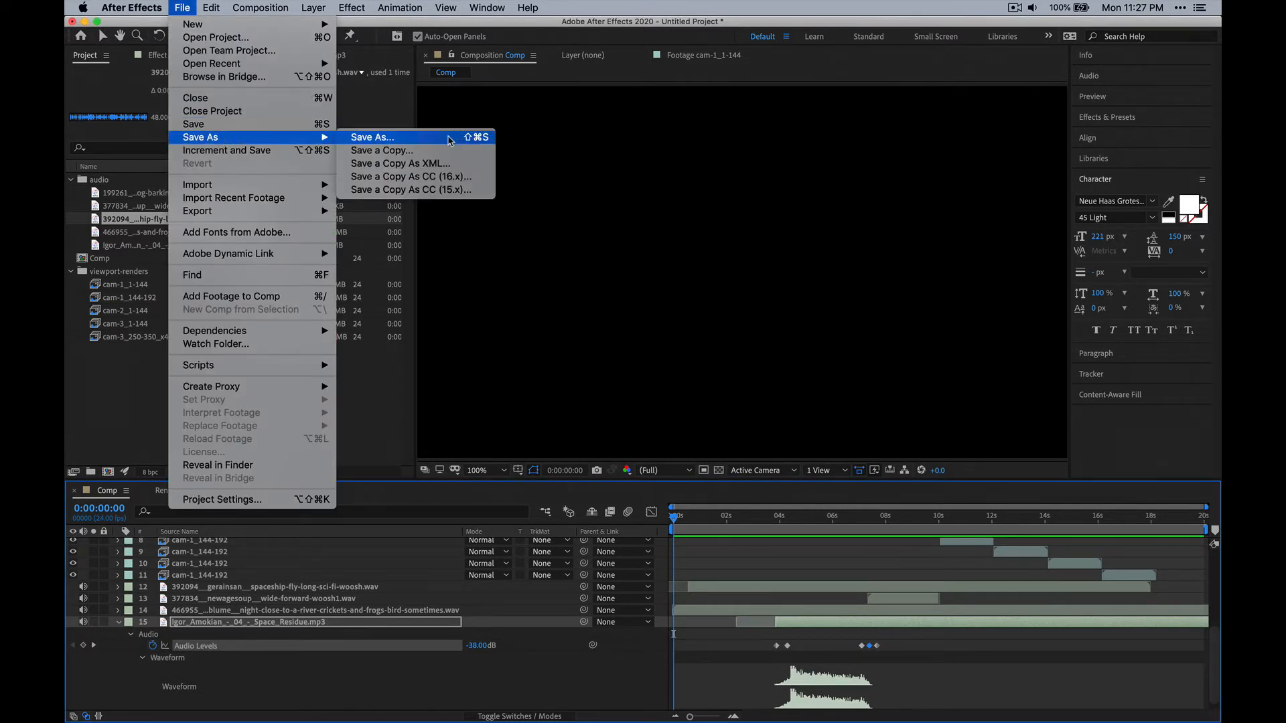
click(462, 137)
text(animatic)
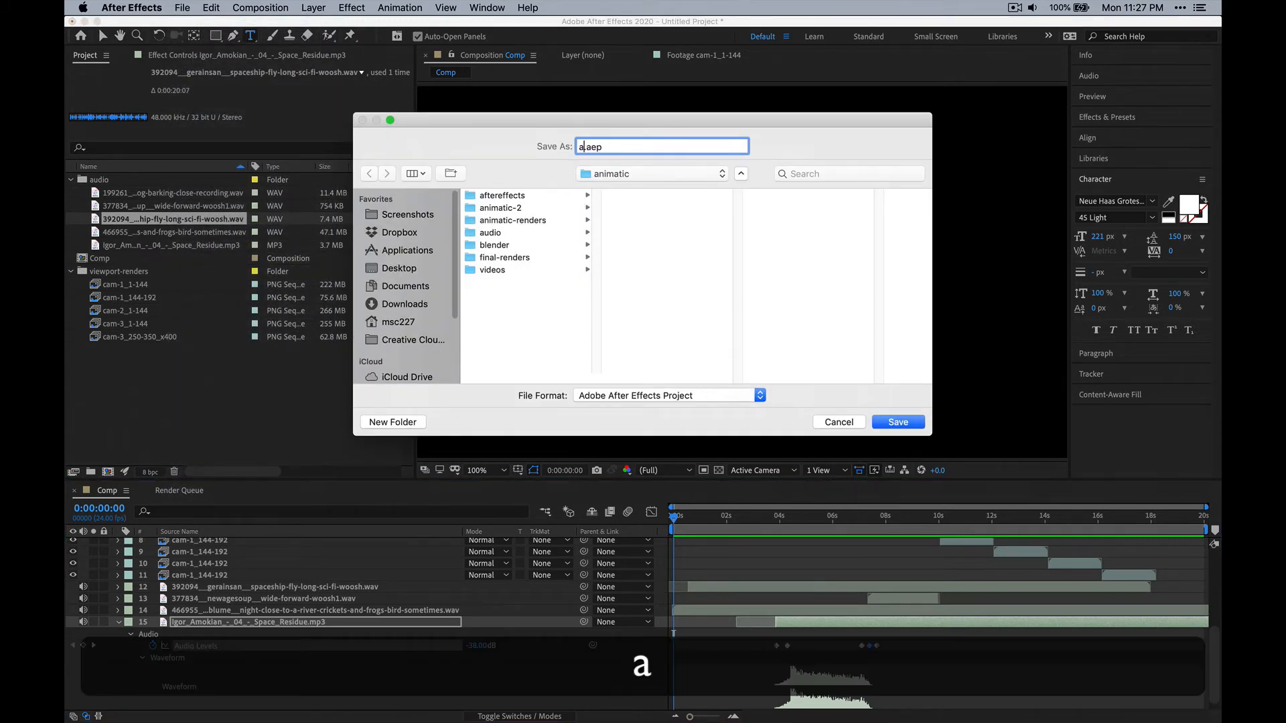
text(-demo)
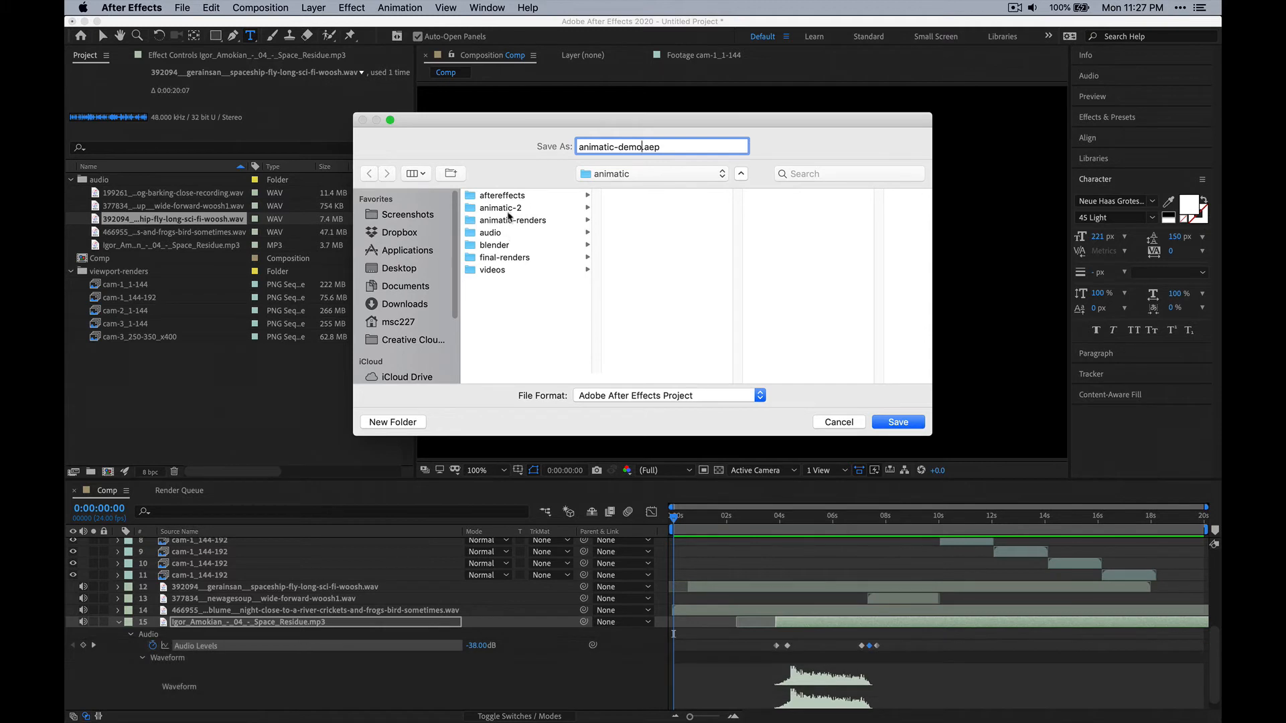
click(504, 196)
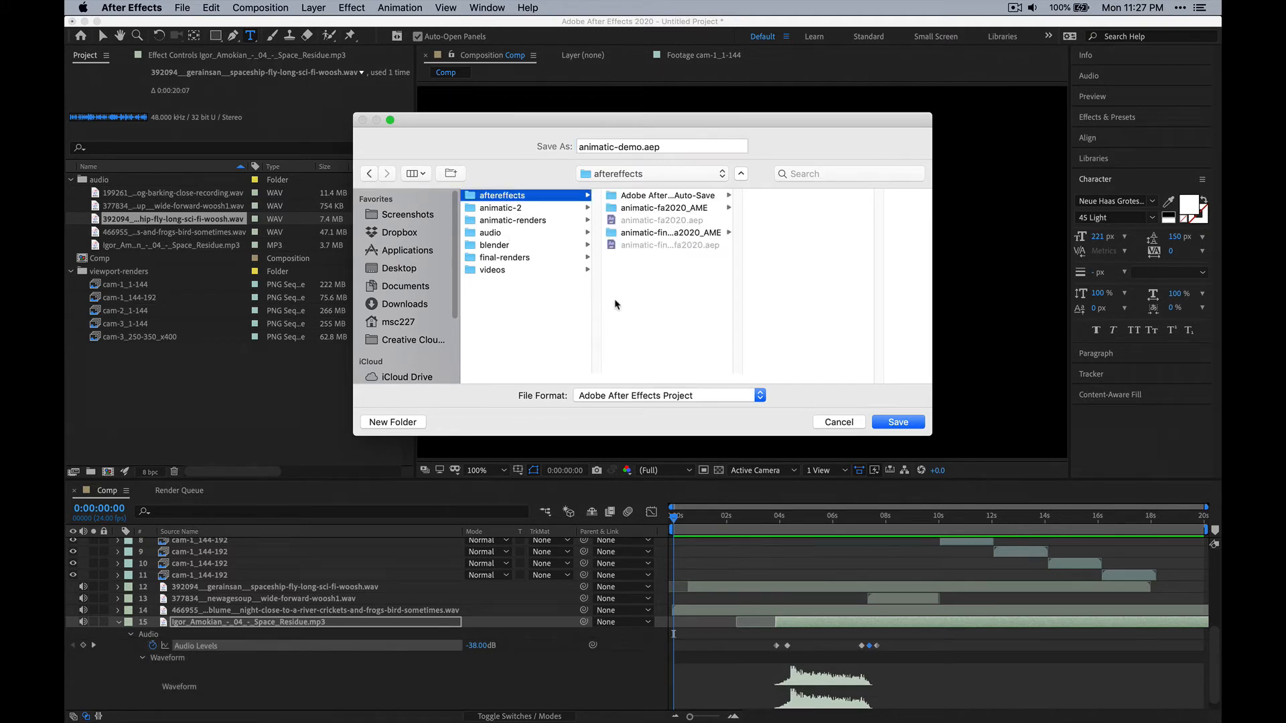
click(921, 425)
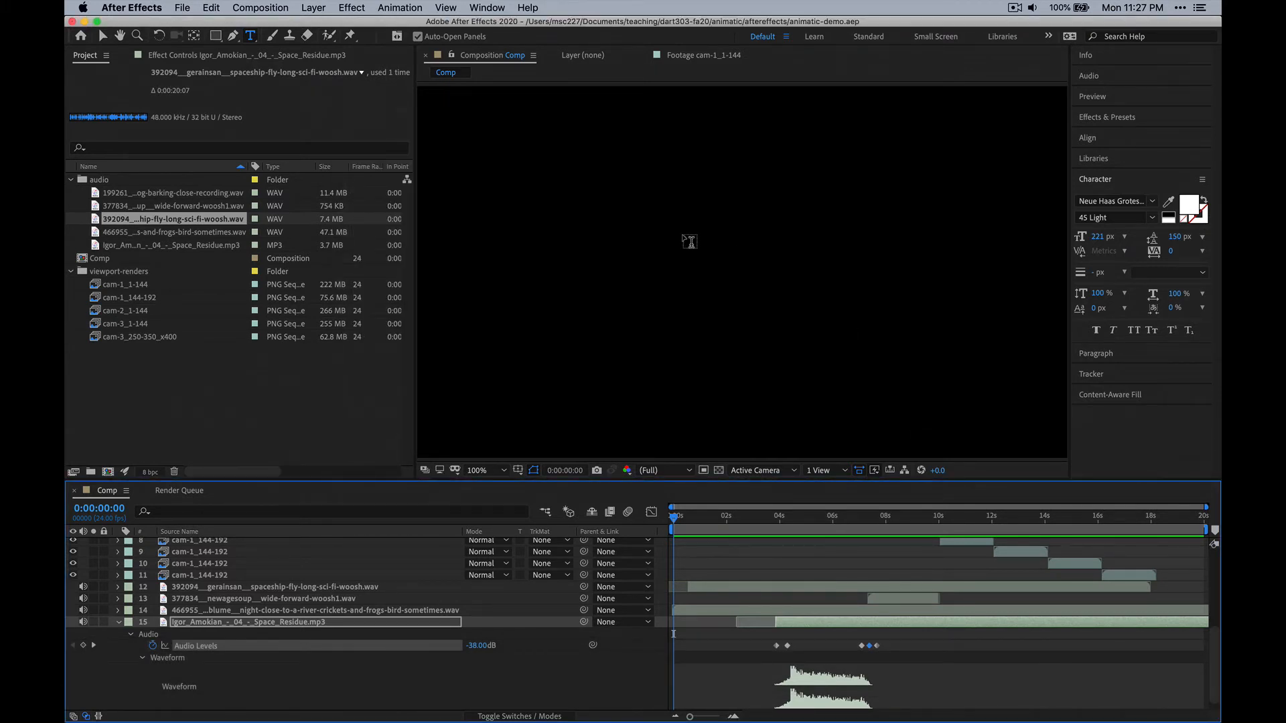
Open the project animatic-fa2020.aep from the aftereffects folder and dismiss the missing-files warning.
click(181, 8)
mouse_move(210, 30)
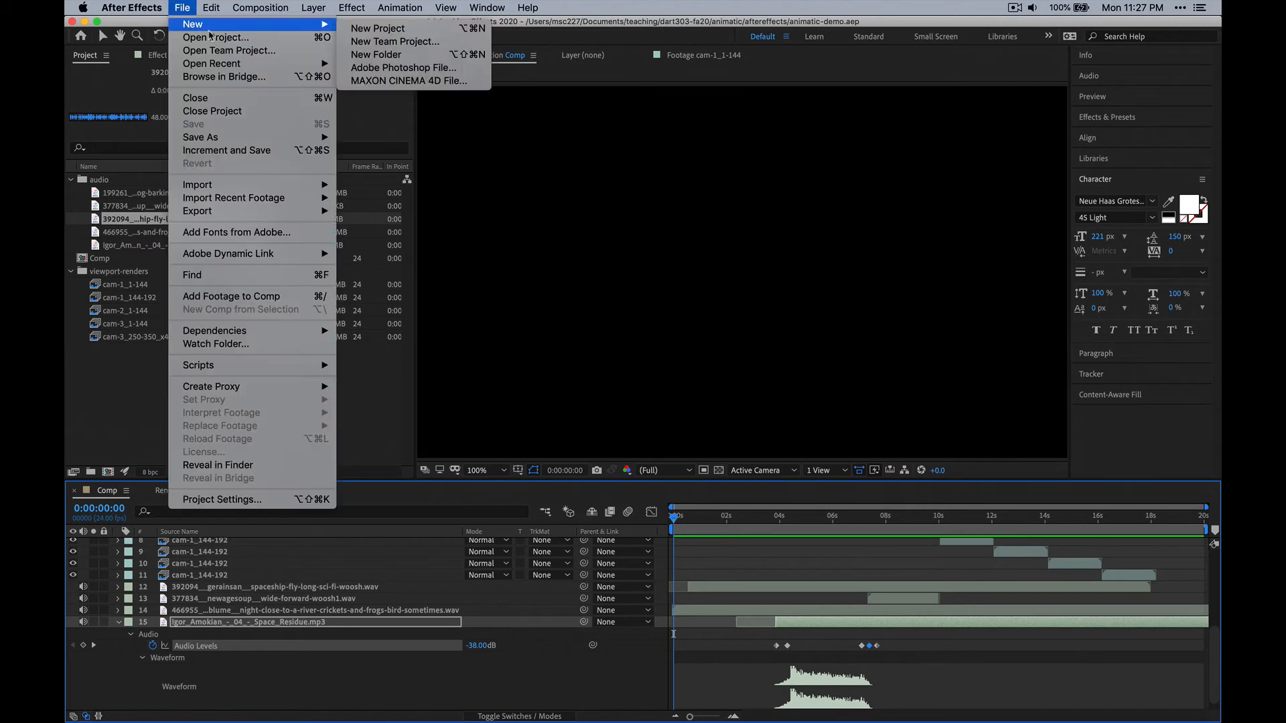
click(211, 38)
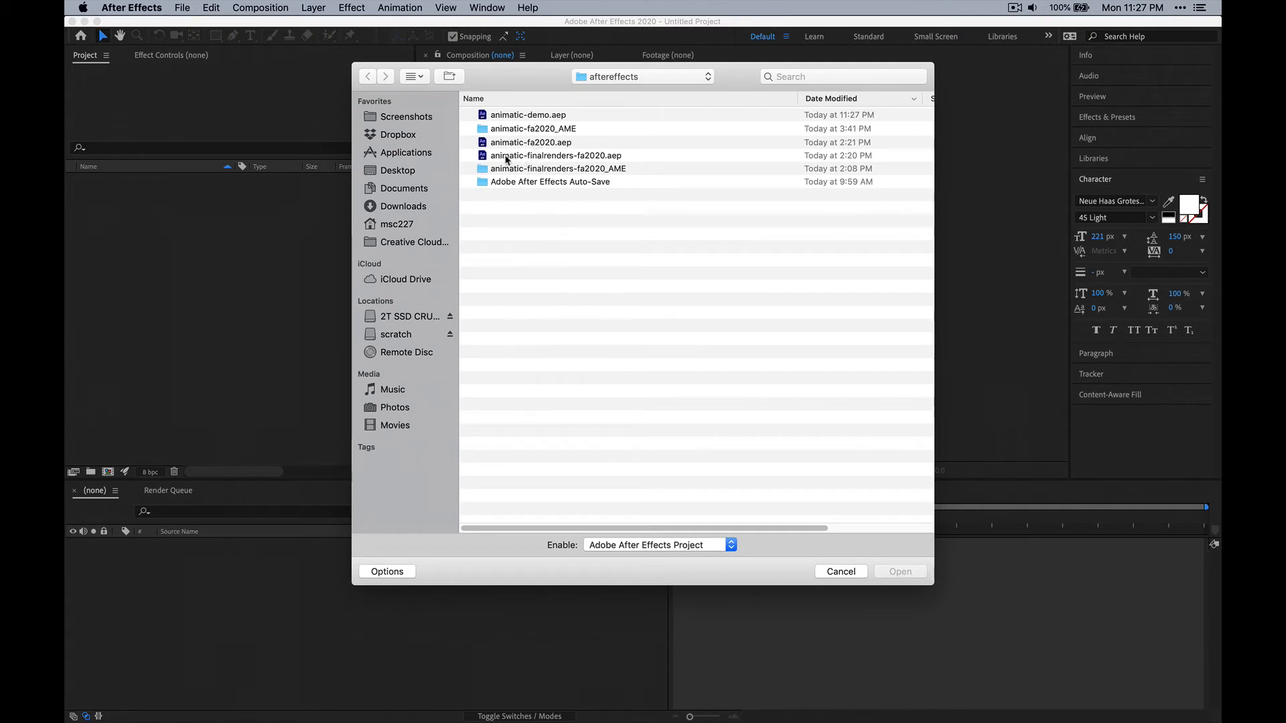
click(566, 157)
click(536, 147)
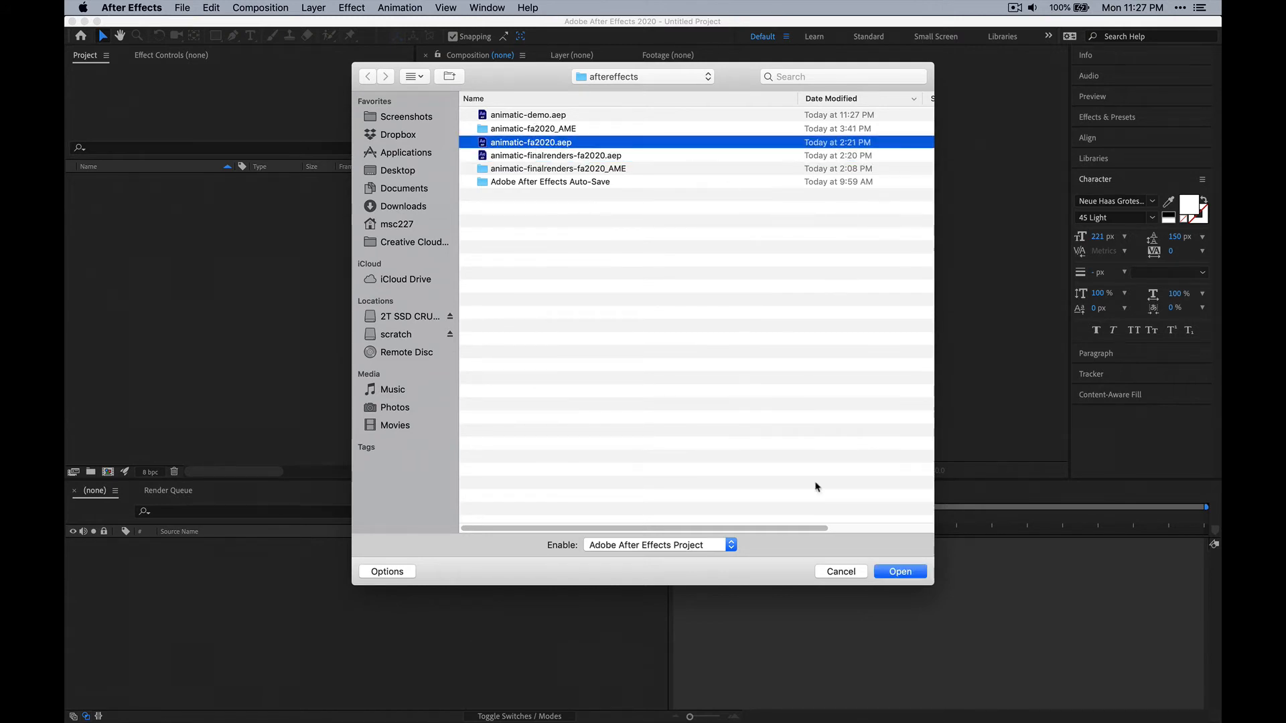
click(898, 573)
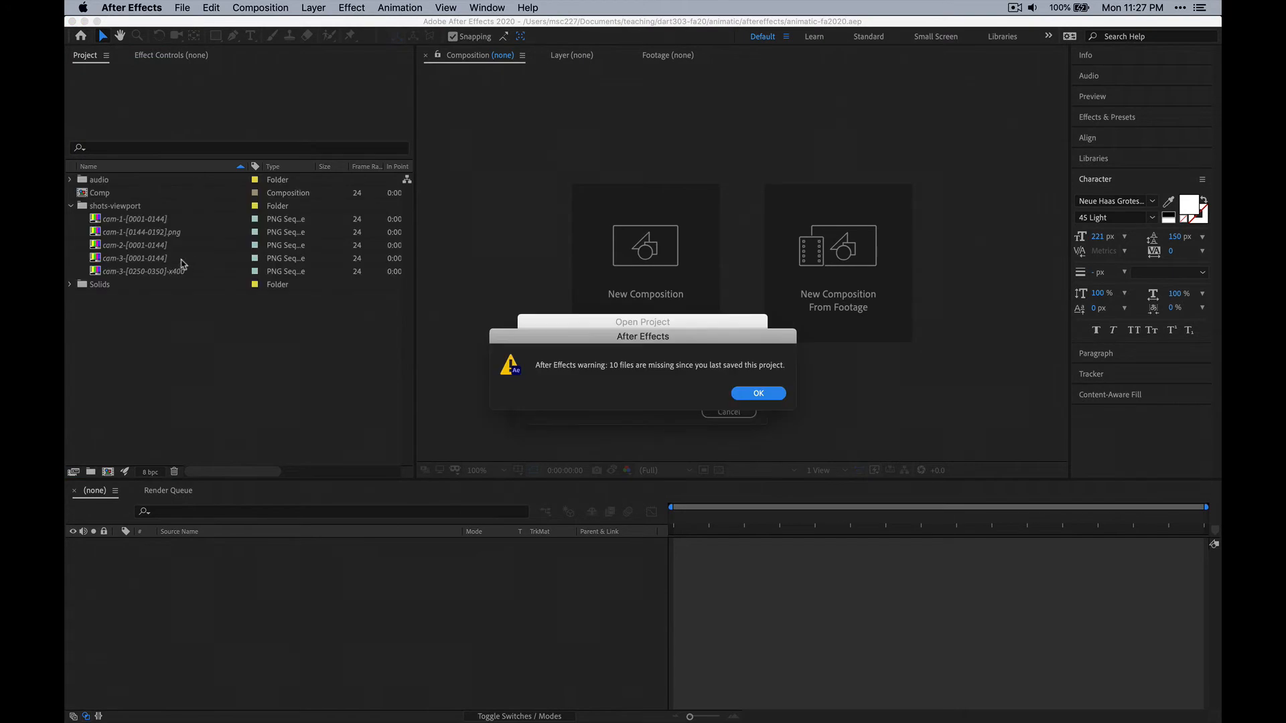
click(750, 391)
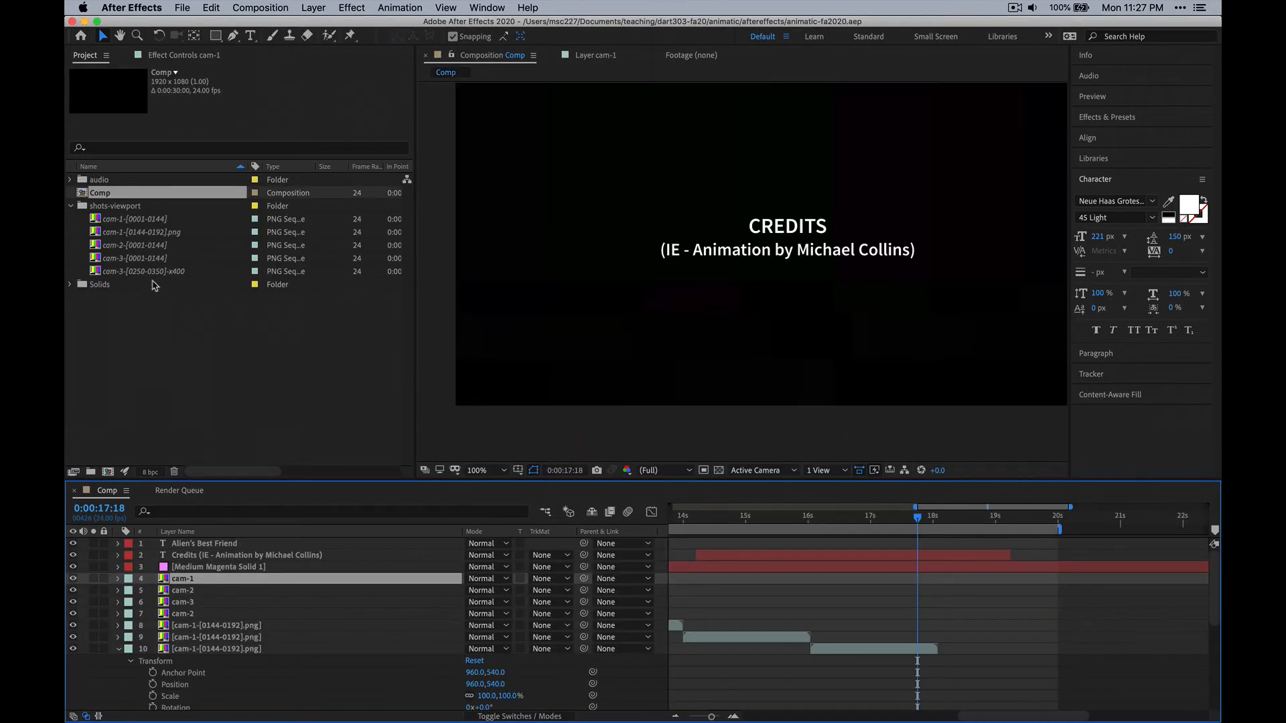
Try to reload the missing cam-1-[0001-0144] footage in the shots-viewport folder.
click(164, 221)
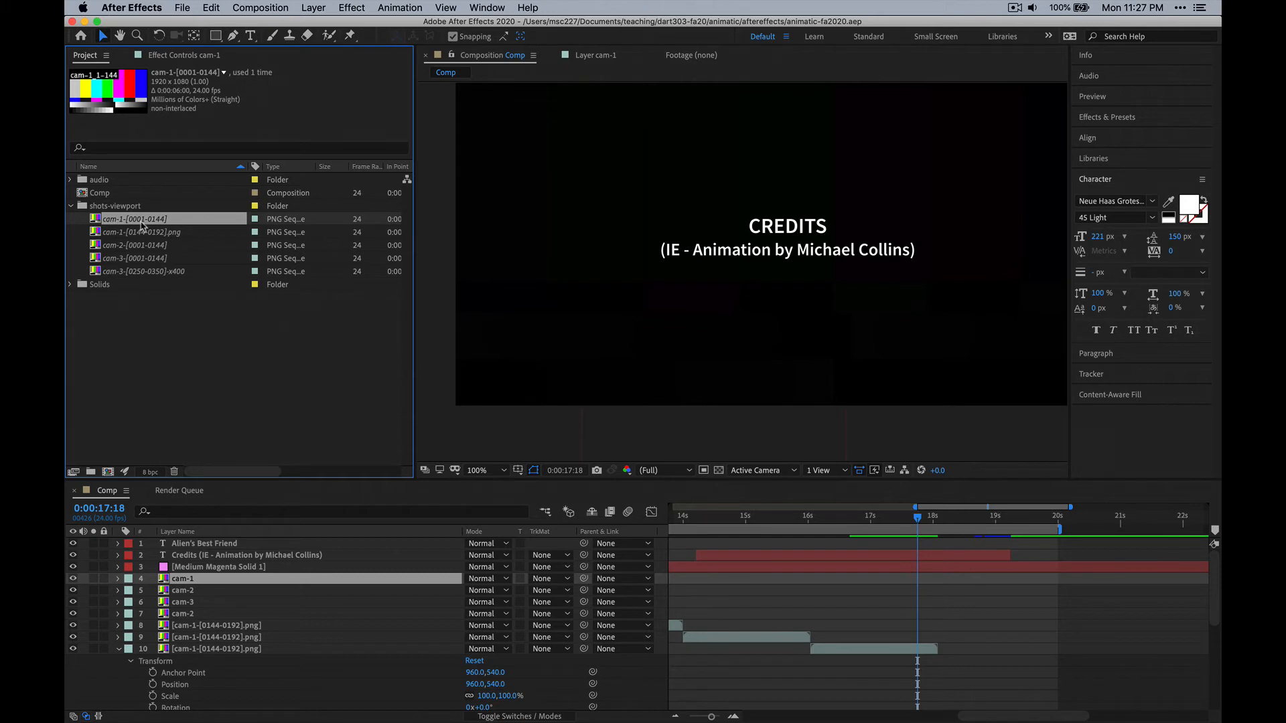
right_click(143, 226)
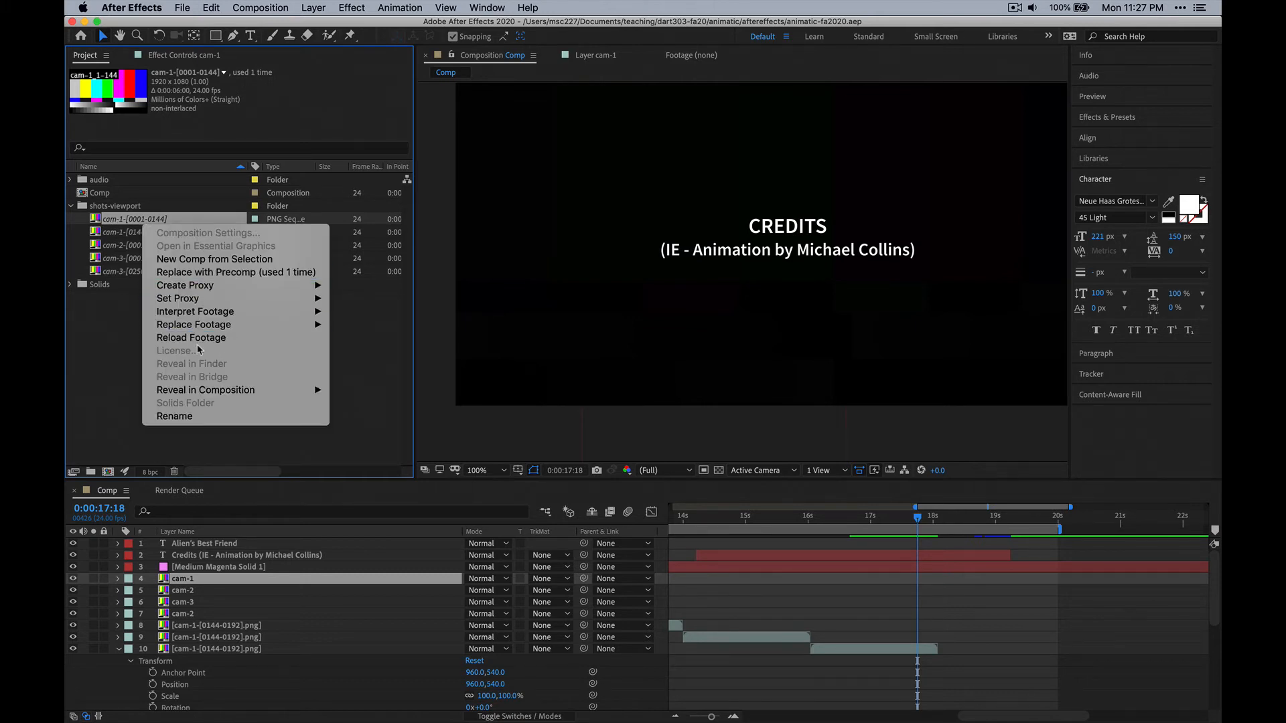
mouse_move(205, 329)
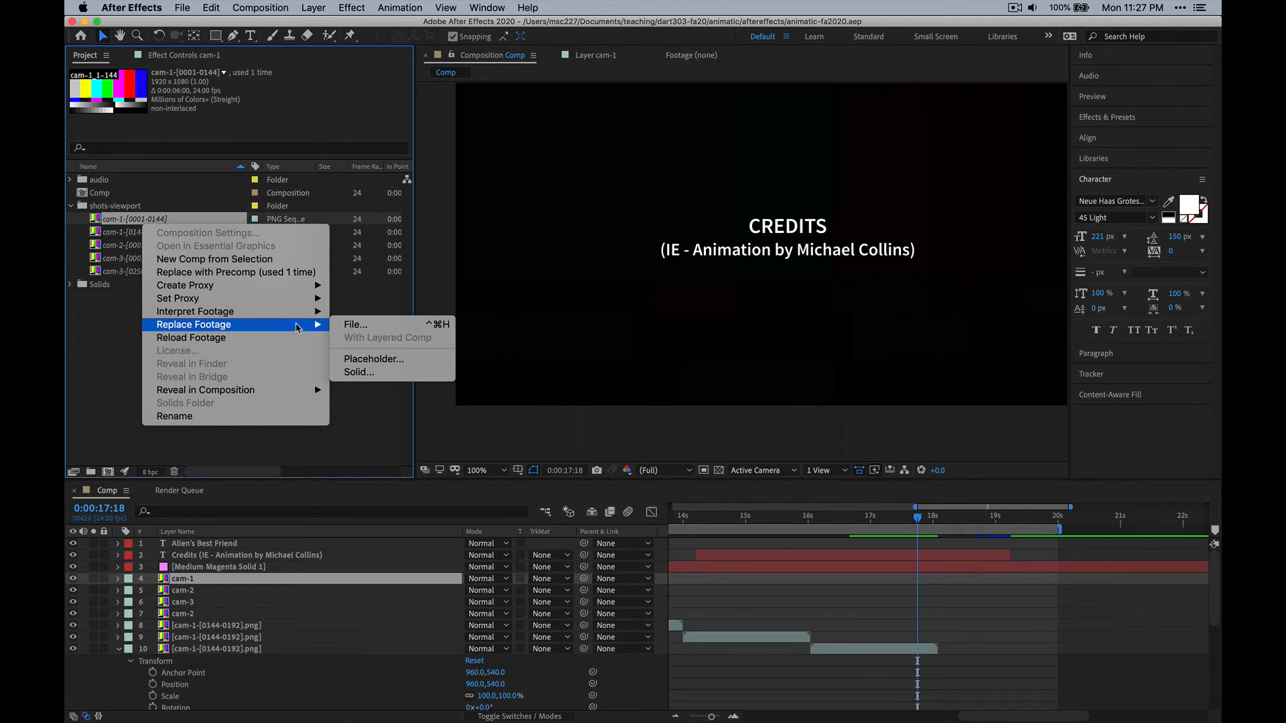
click(192, 338)
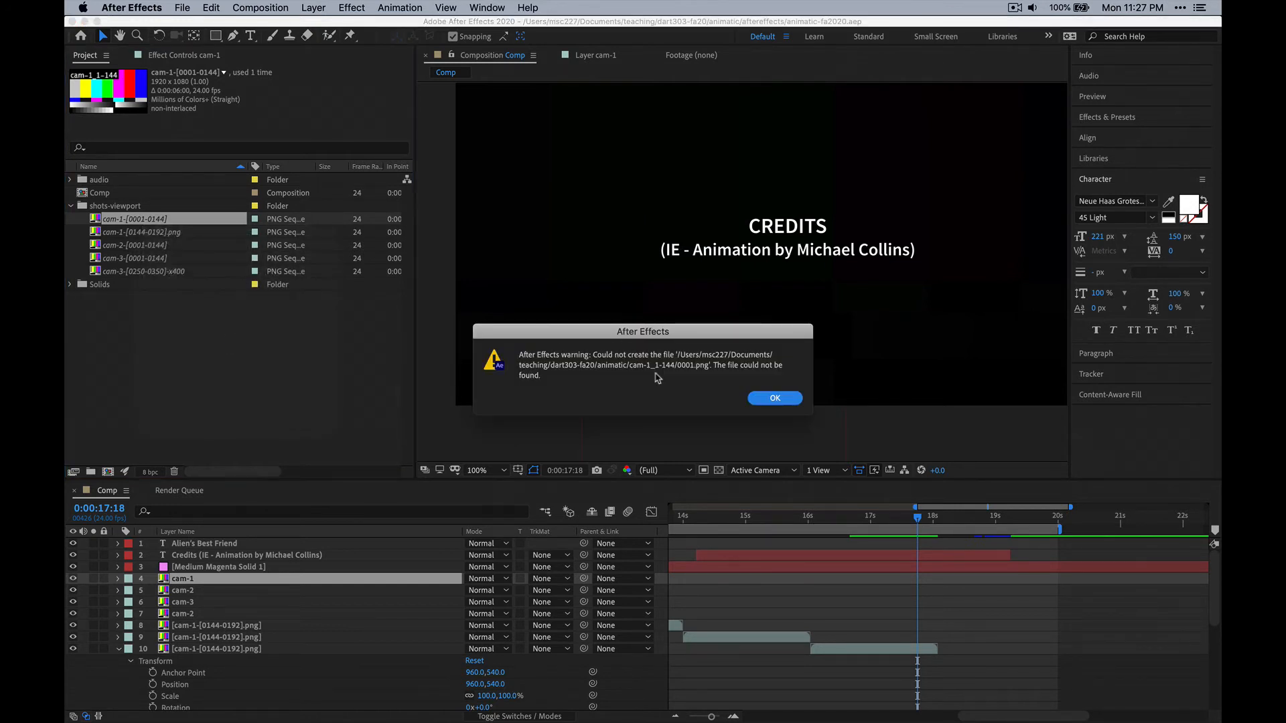
click(773, 395)
Start replacing the cam-1-[0001-0144] footage with a file and browse to the animatic/animatic-renders folder.
right_click(155, 223)
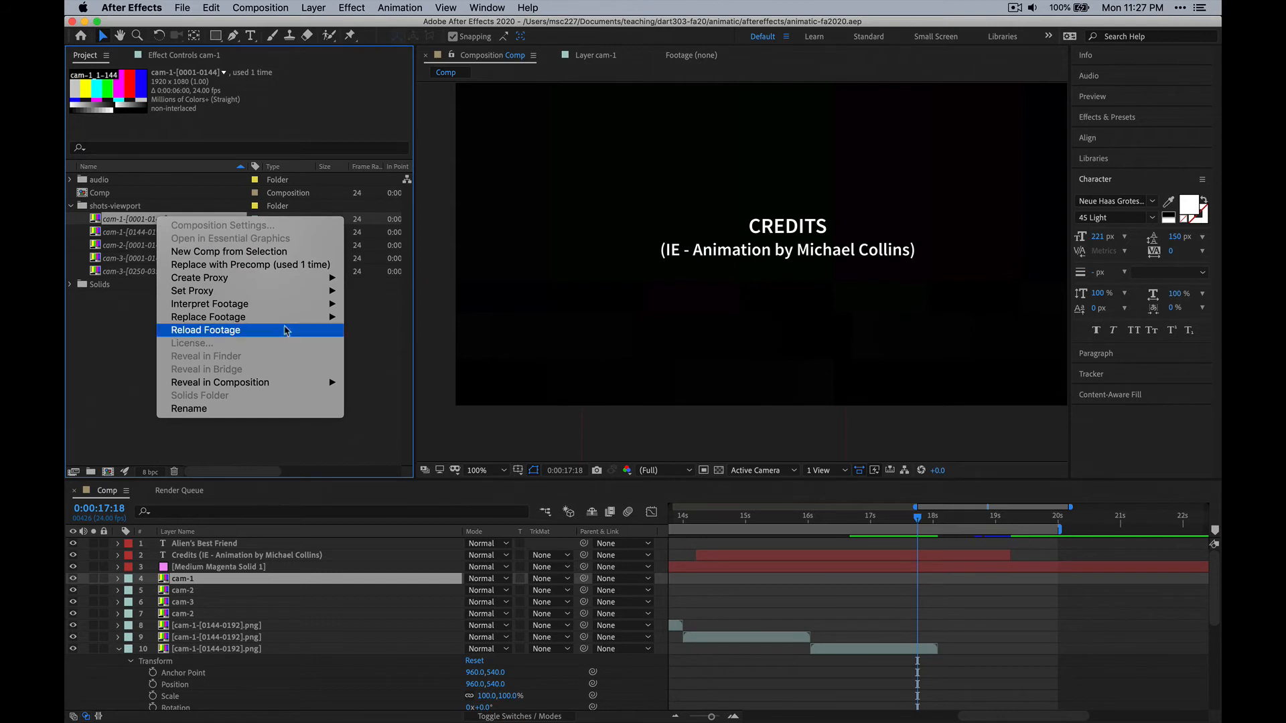
mouse_move(290, 319)
click(385, 319)
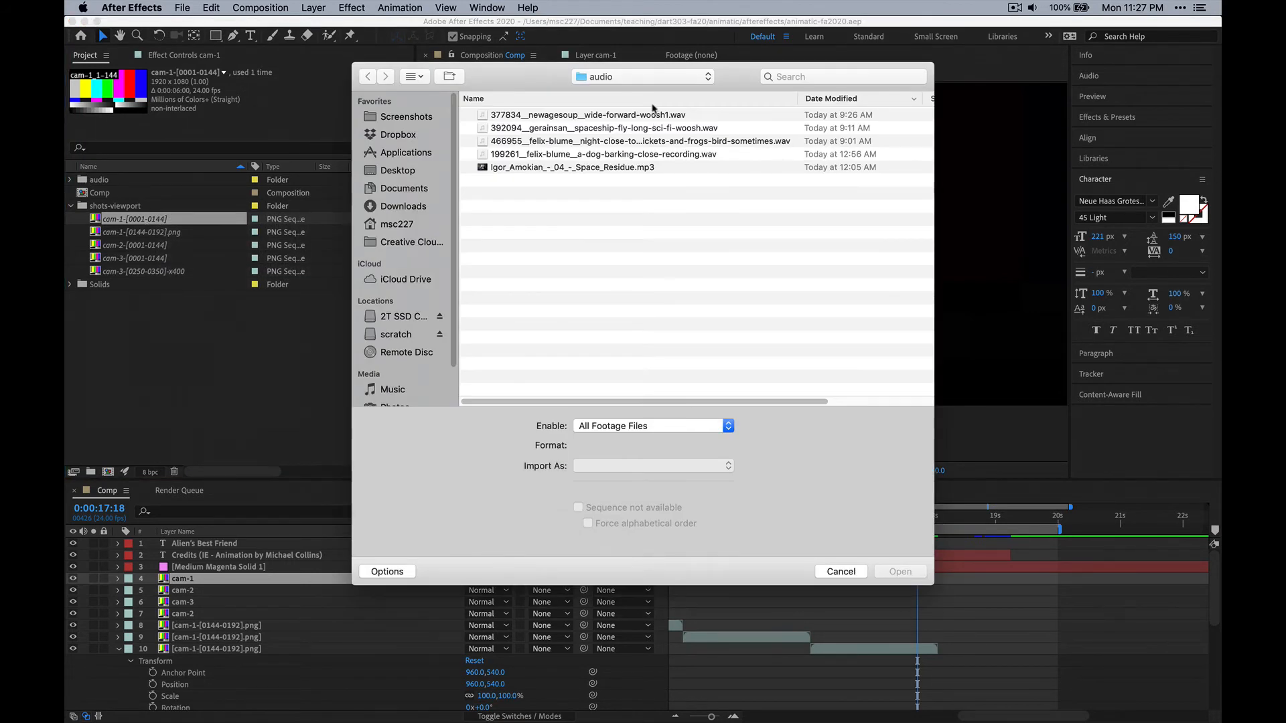
click(648, 78)
click(640, 93)
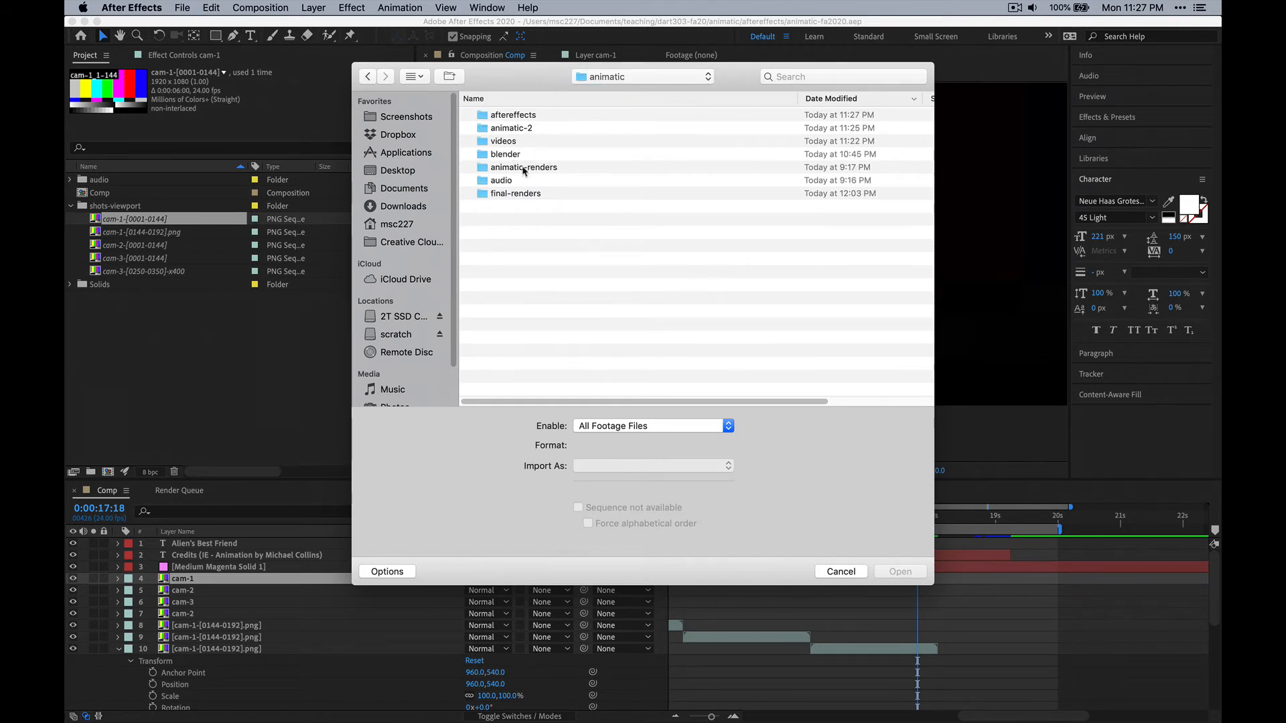
click(556, 169)
double_click(554, 168)
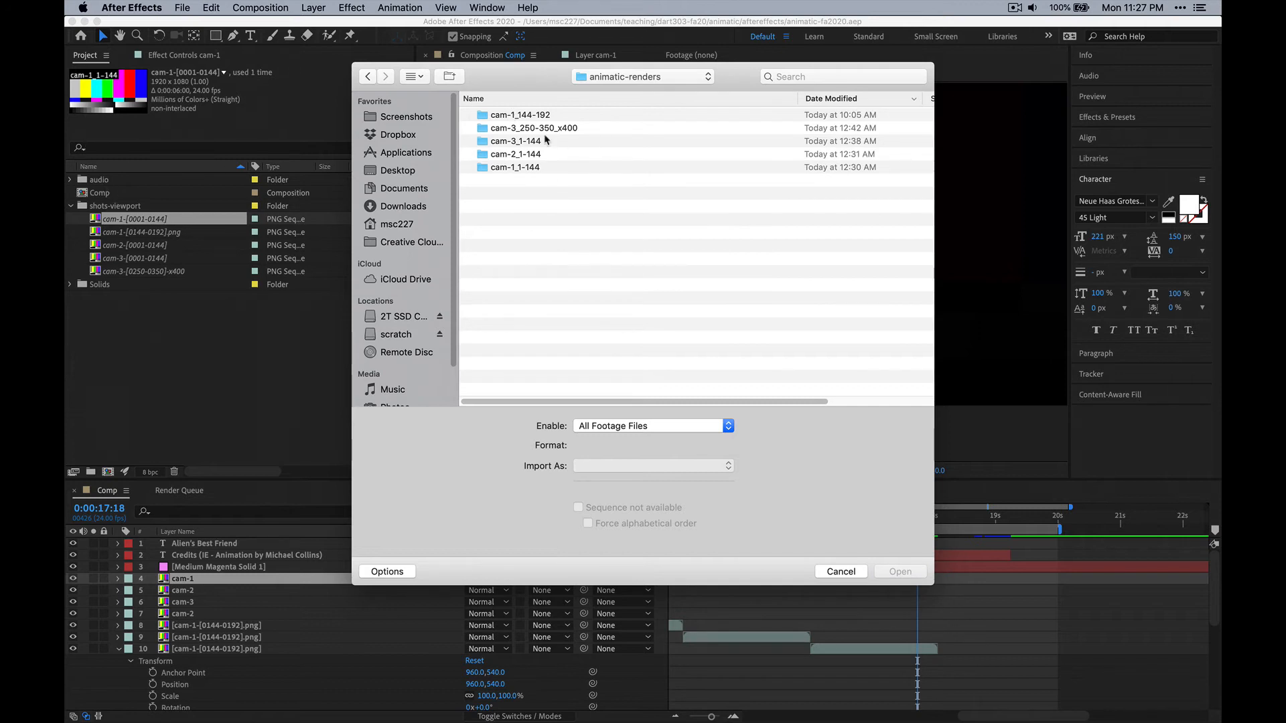
Relink the footage to the cam-1_1-144 folder's frames, choosing 0144.png as a PNG sequence, and acknowledge the relinking notice.
click(538, 118)
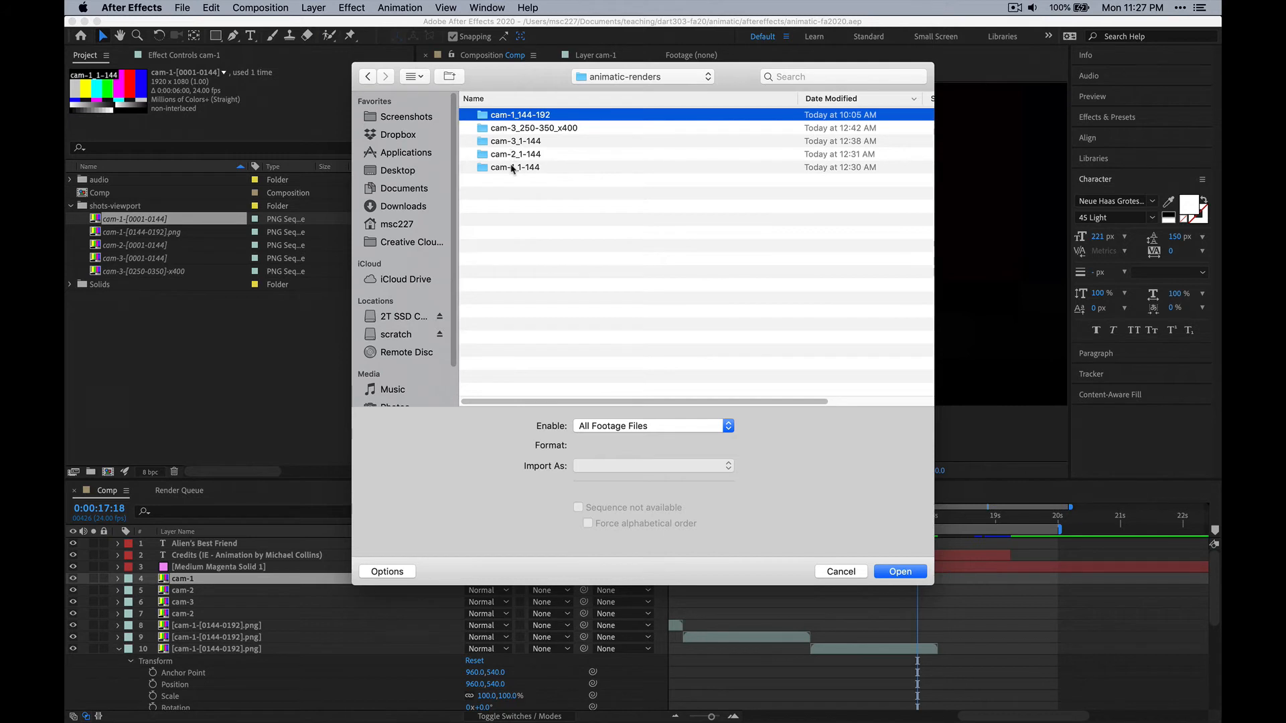
click(512, 168)
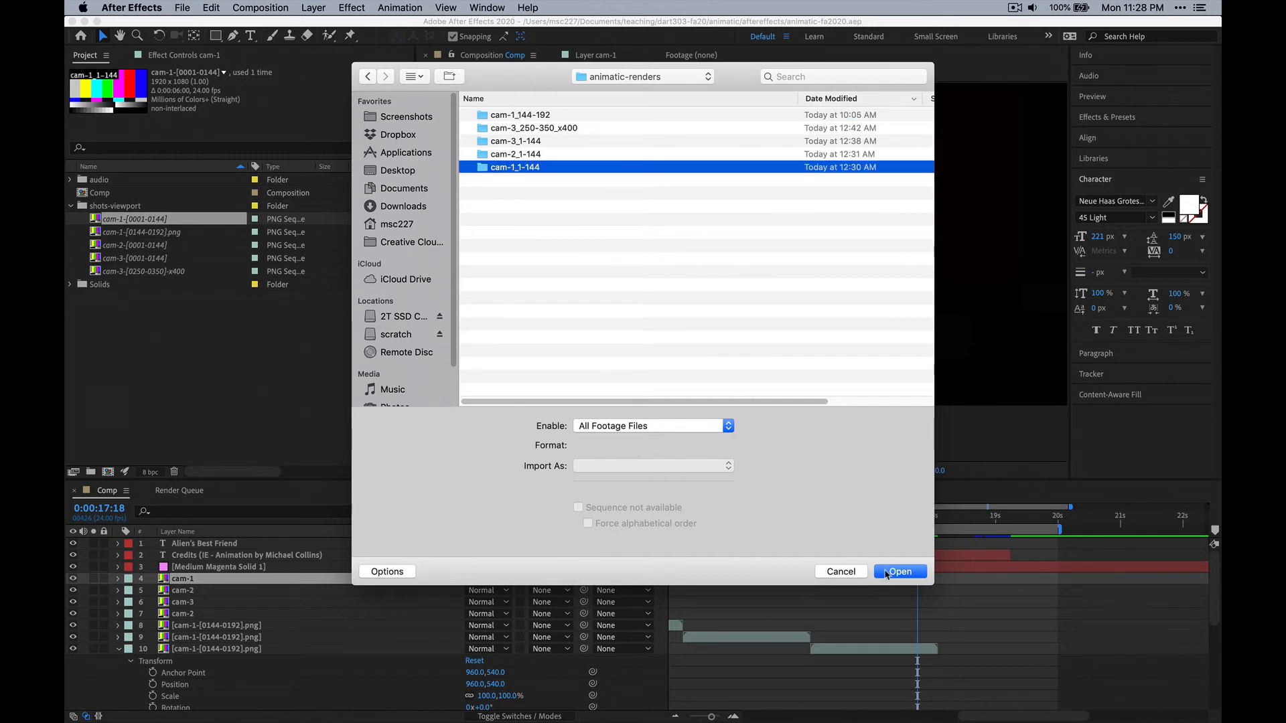
click(889, 573)
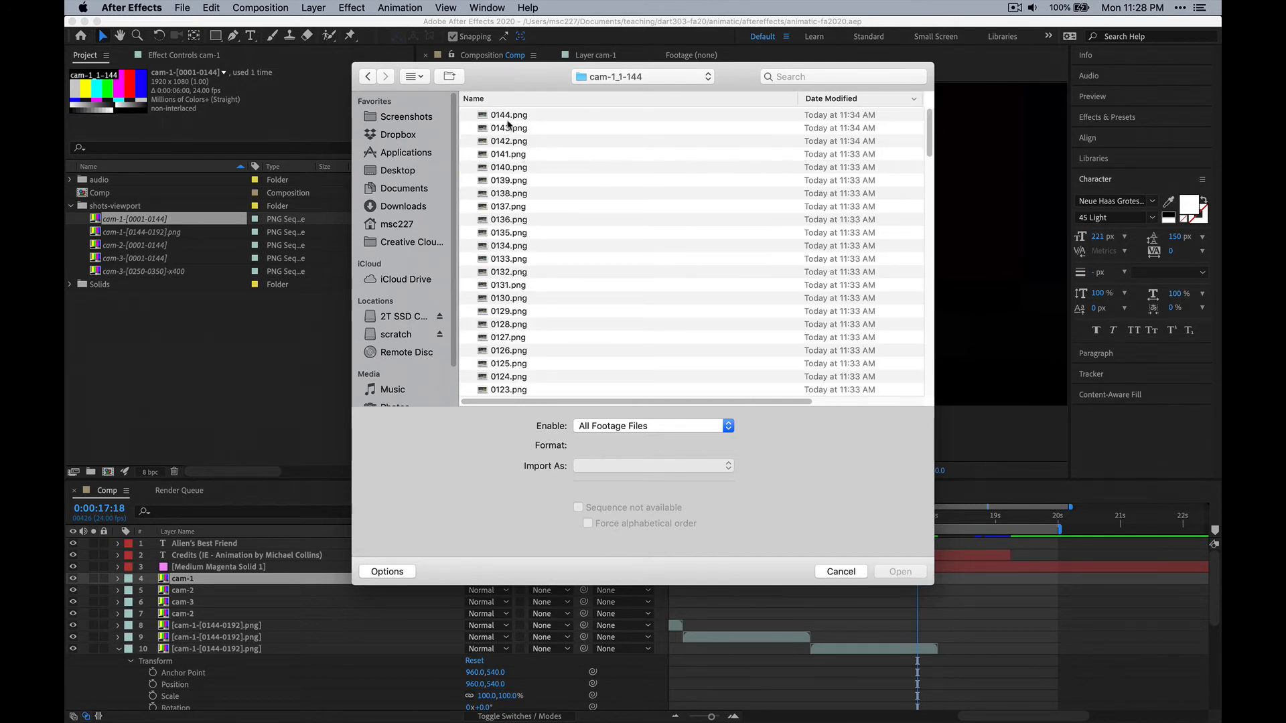
click(509, 117)
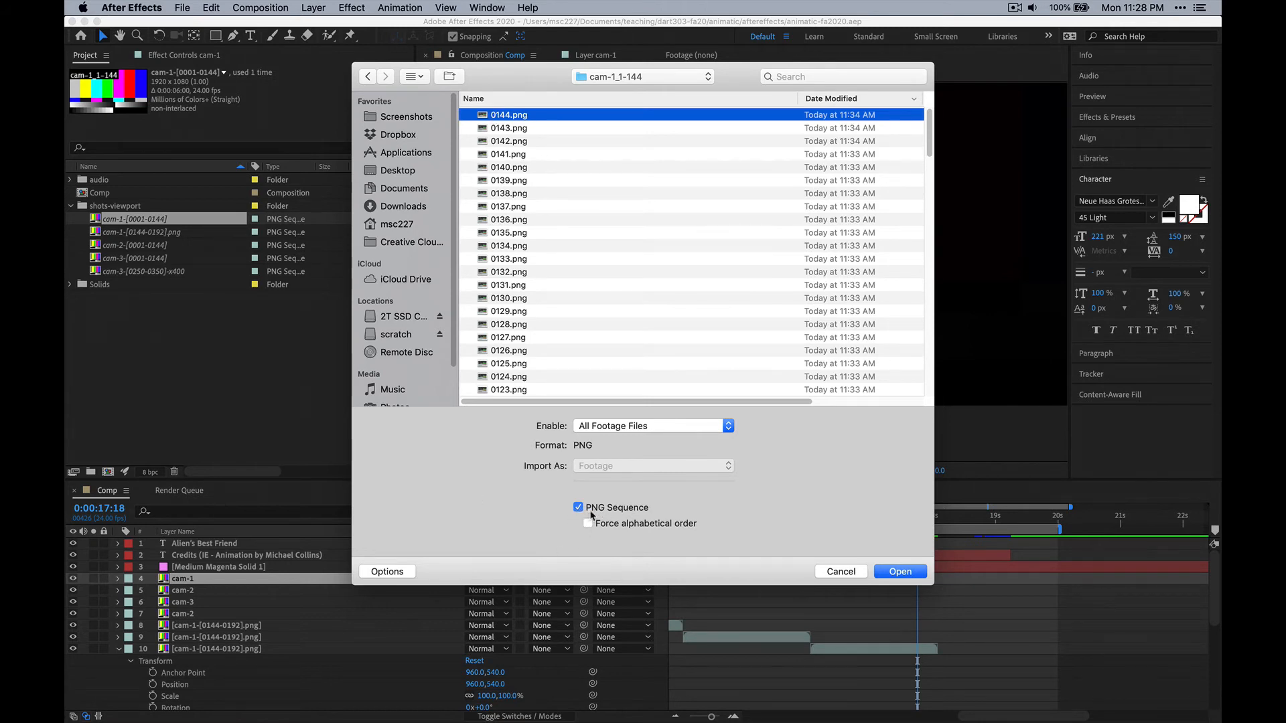
click(925, 571)
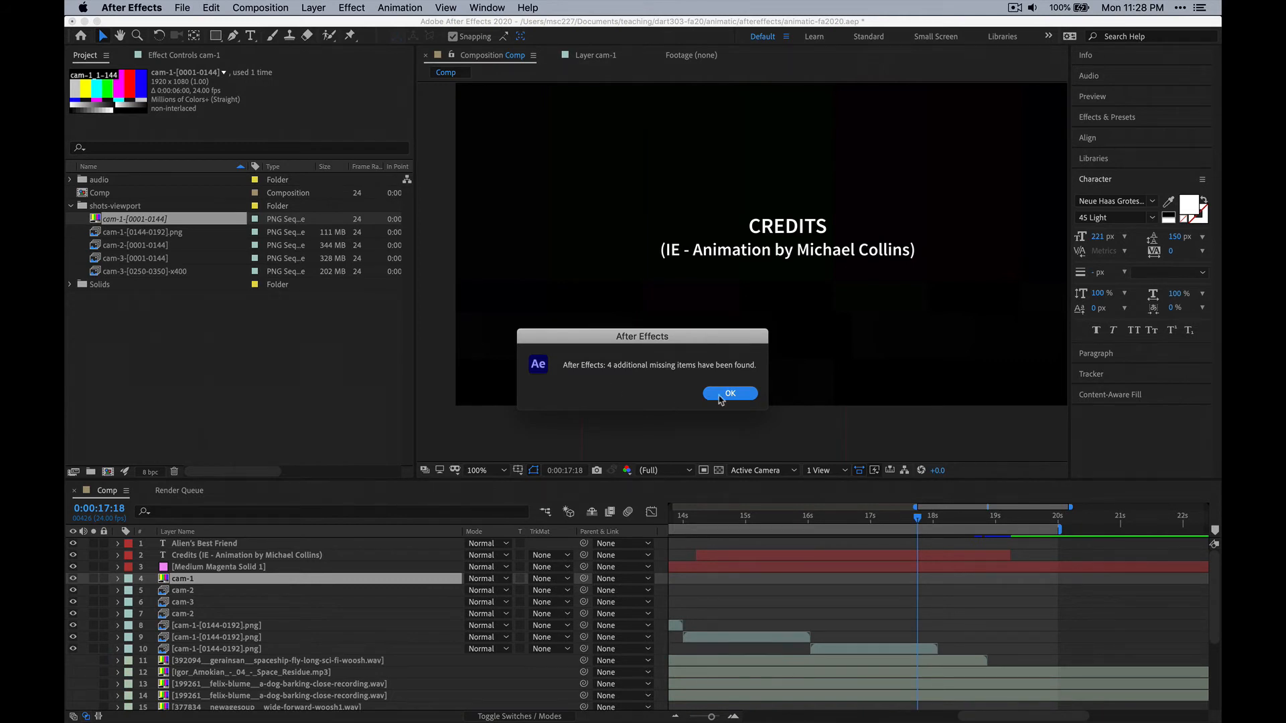
click(730, 394)
Check the thumbnails of the relinked shots-viewport sequences and scrub the Comp timeline to 0:00:07:00 to review the footage.
click(118, 233)
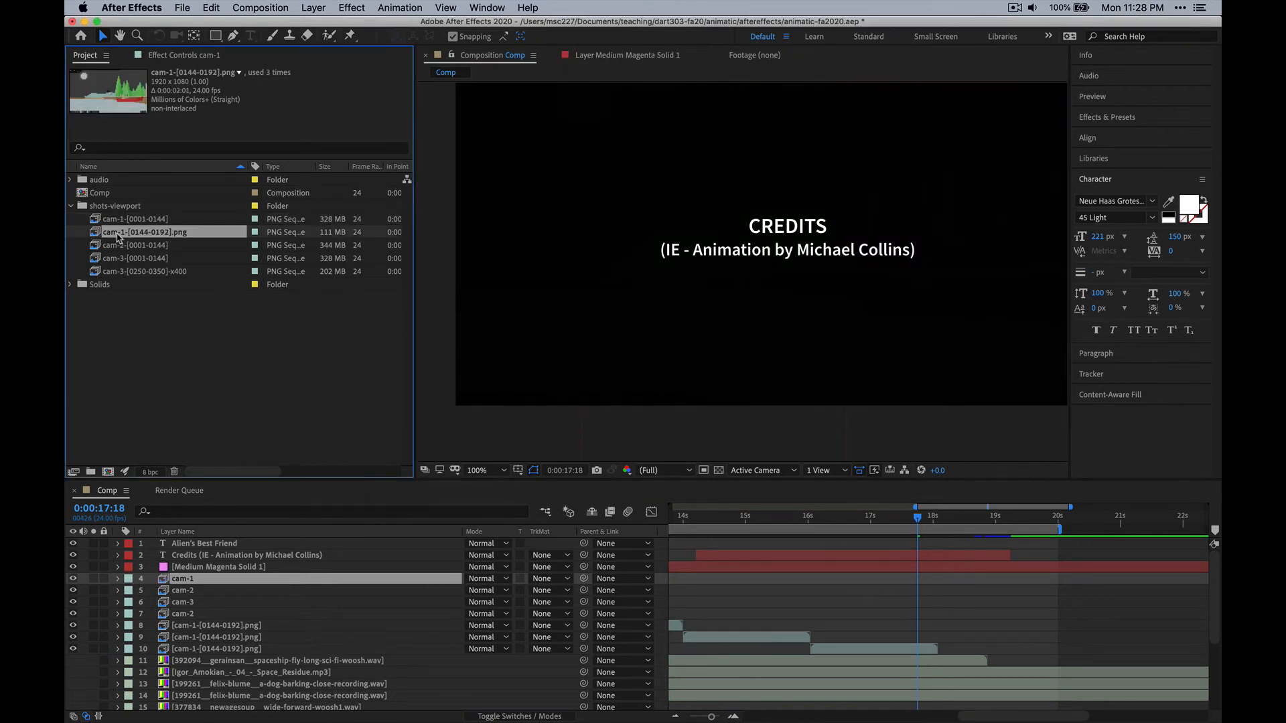
click(119, 220)
click(124, 233)
click(125, 245)
click(125, 257)
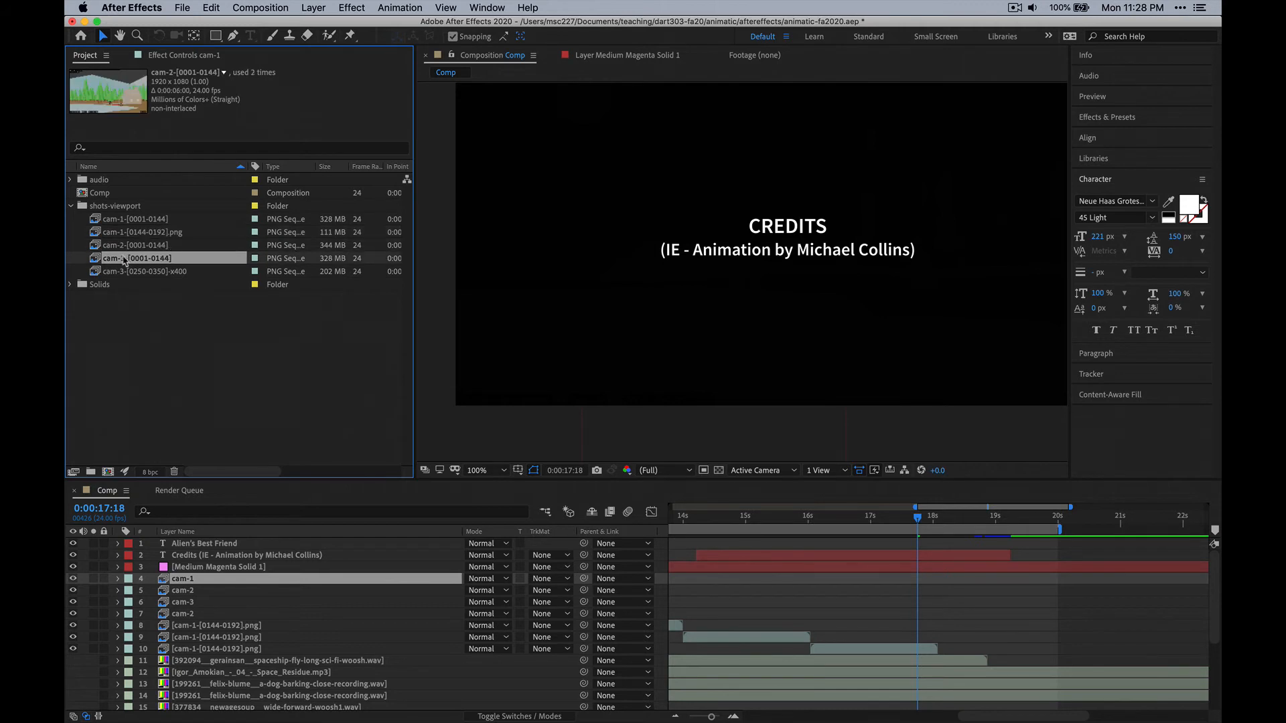
click(124, 272)
click(124, 258)
click(124, 245)
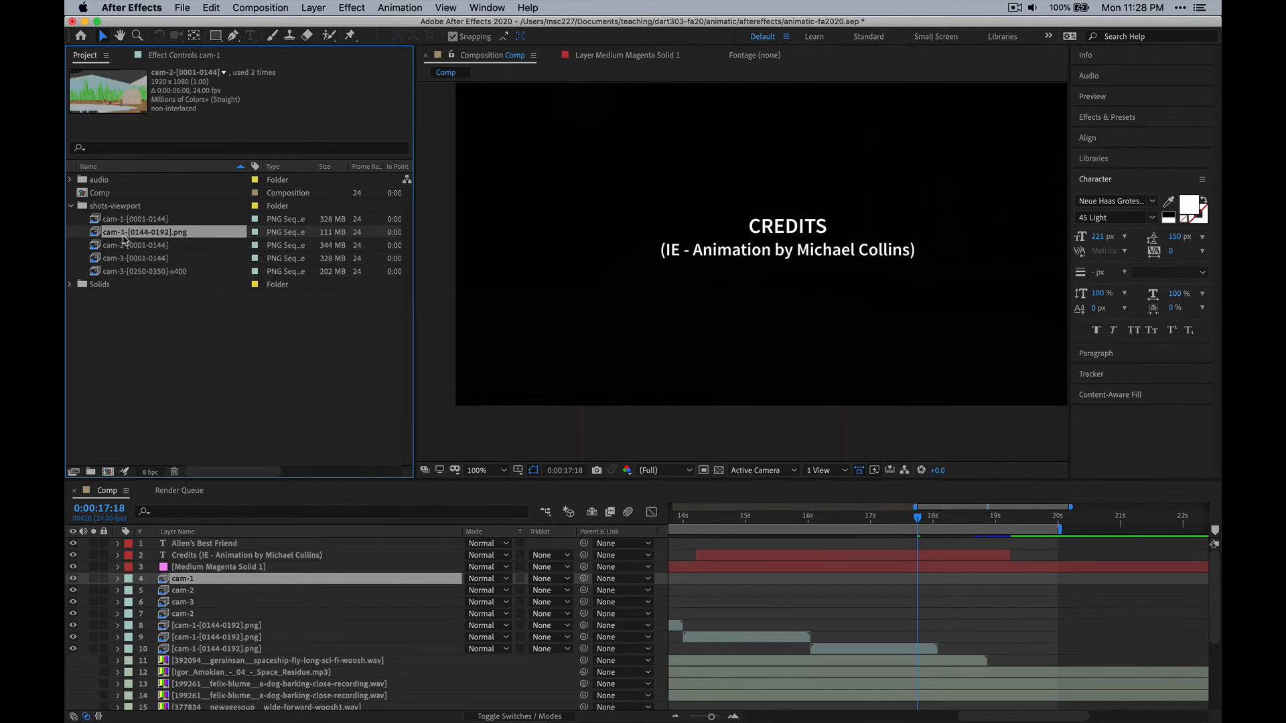
click(125, 232)
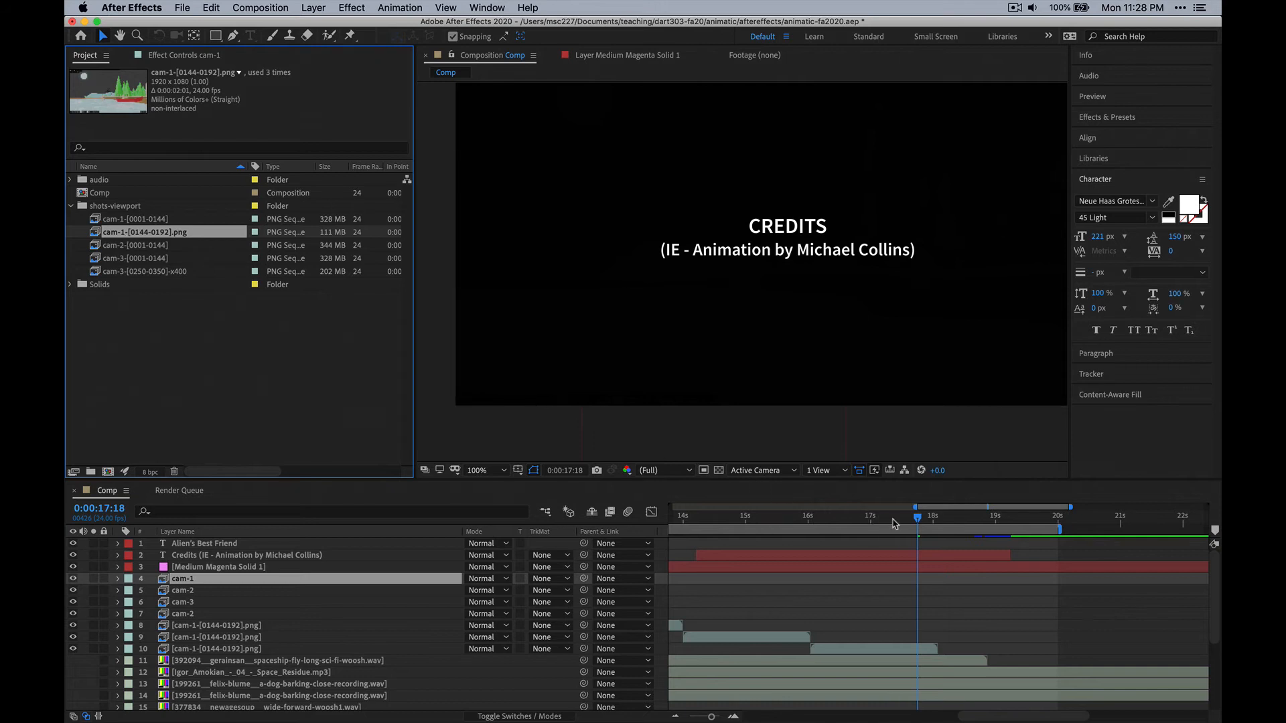
drag(885, 523, 1111, 562)
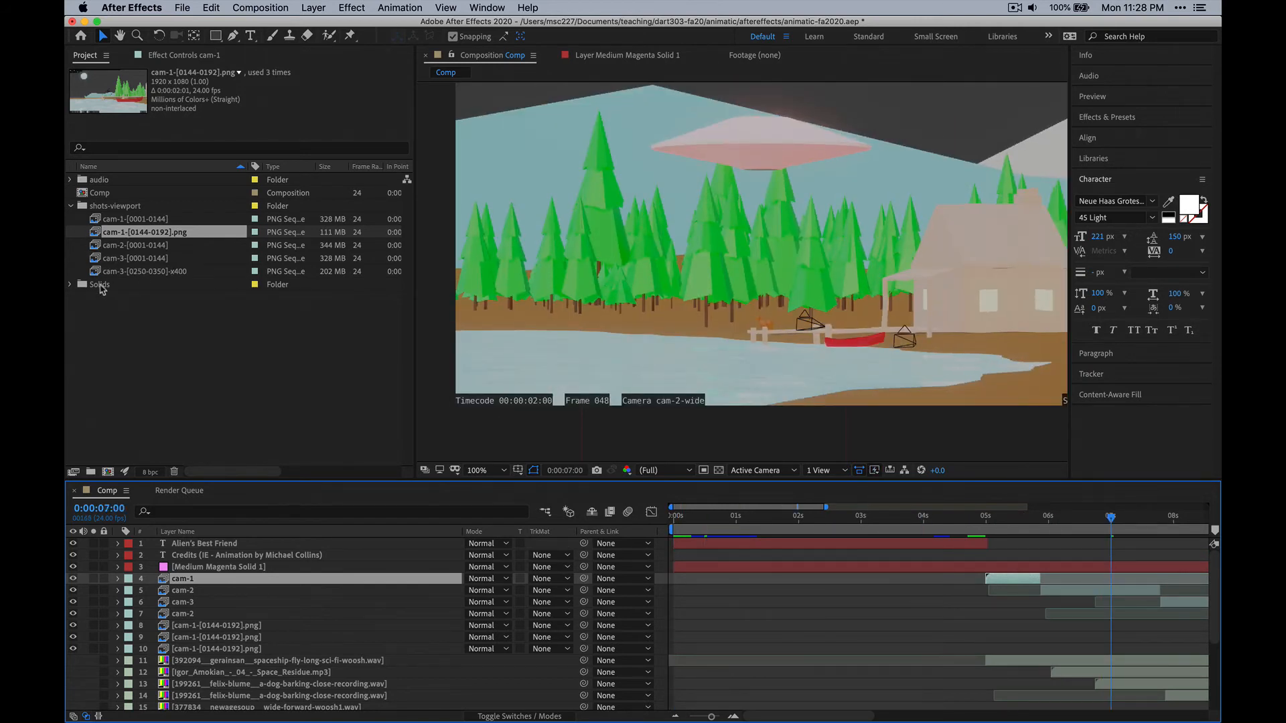
Replace the cam-1-[0001-0144] footage with the PNG sequence in the animatic/final-renders/cam-1_1-144 folder, choosing 0144.png.
click(121, 219)
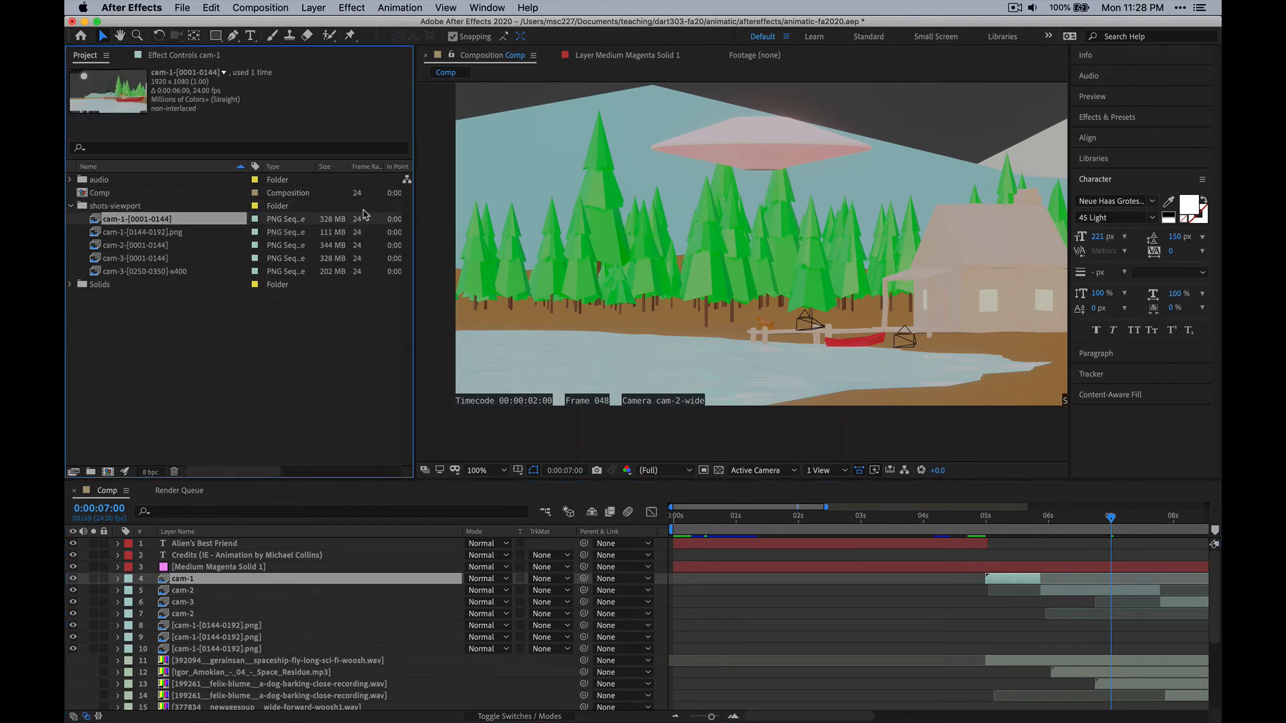
right_click(116, 223)
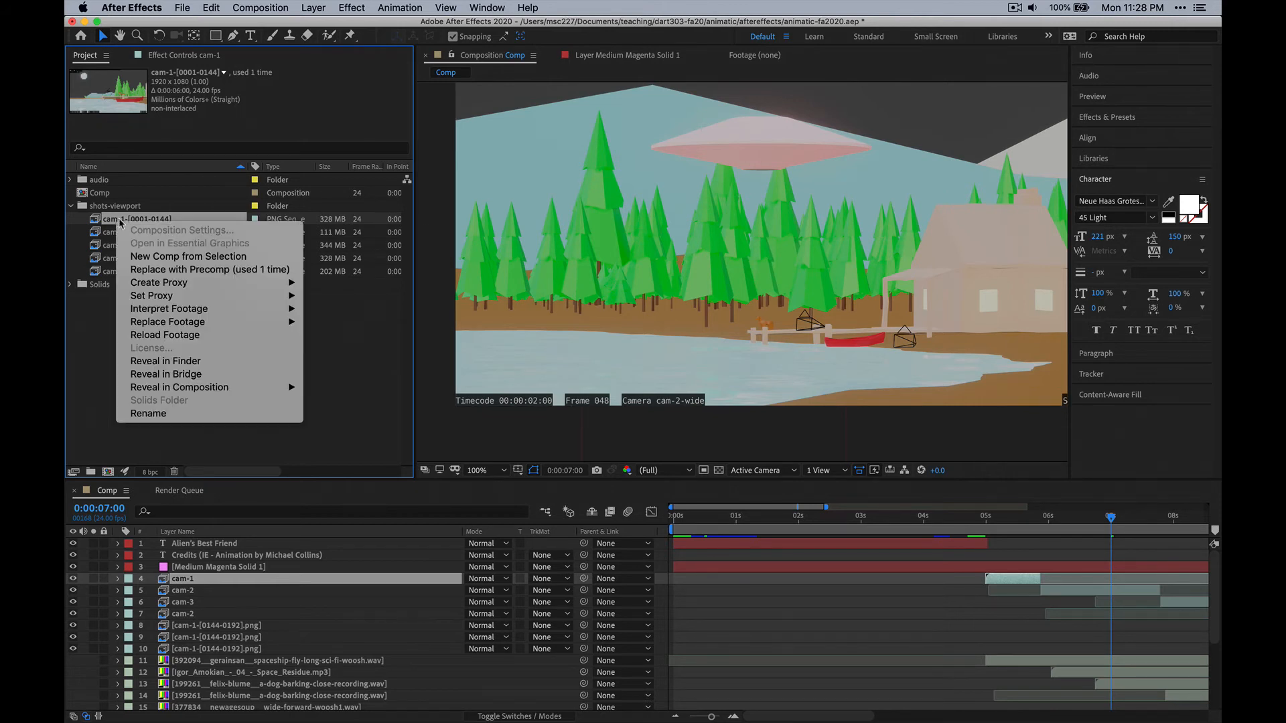
mouse_move(281, 322)
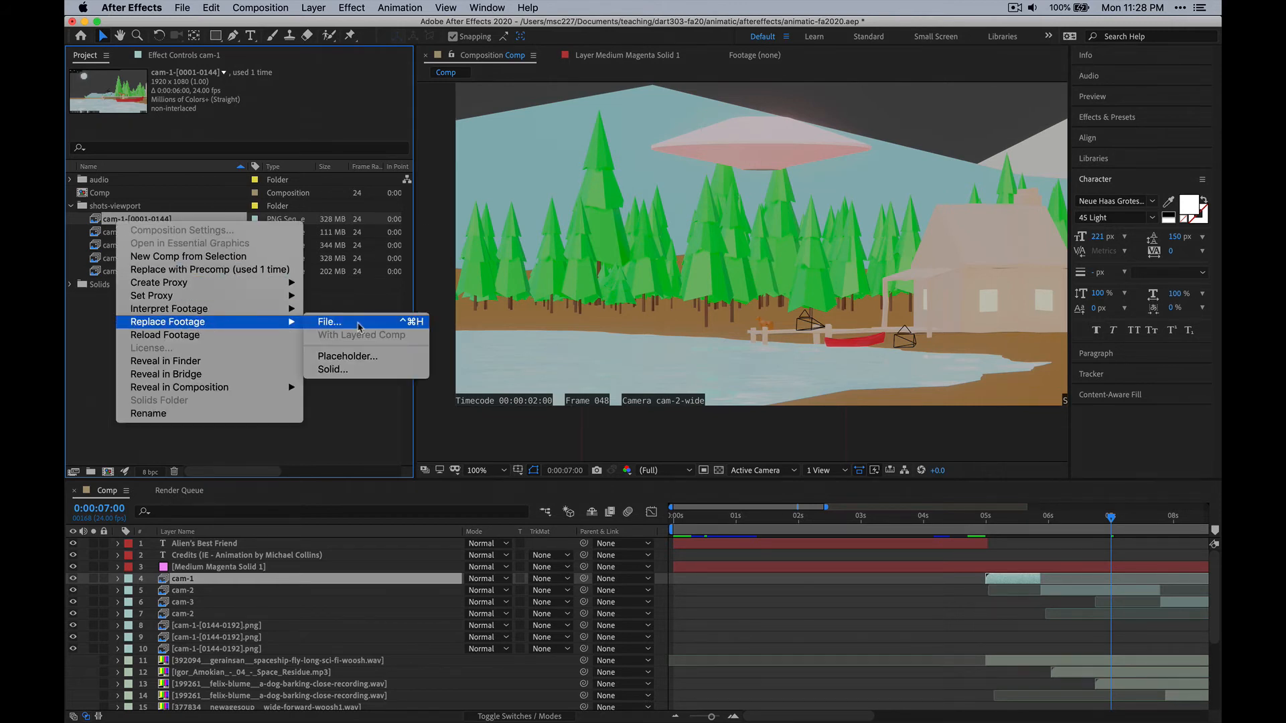
click(330, 323)
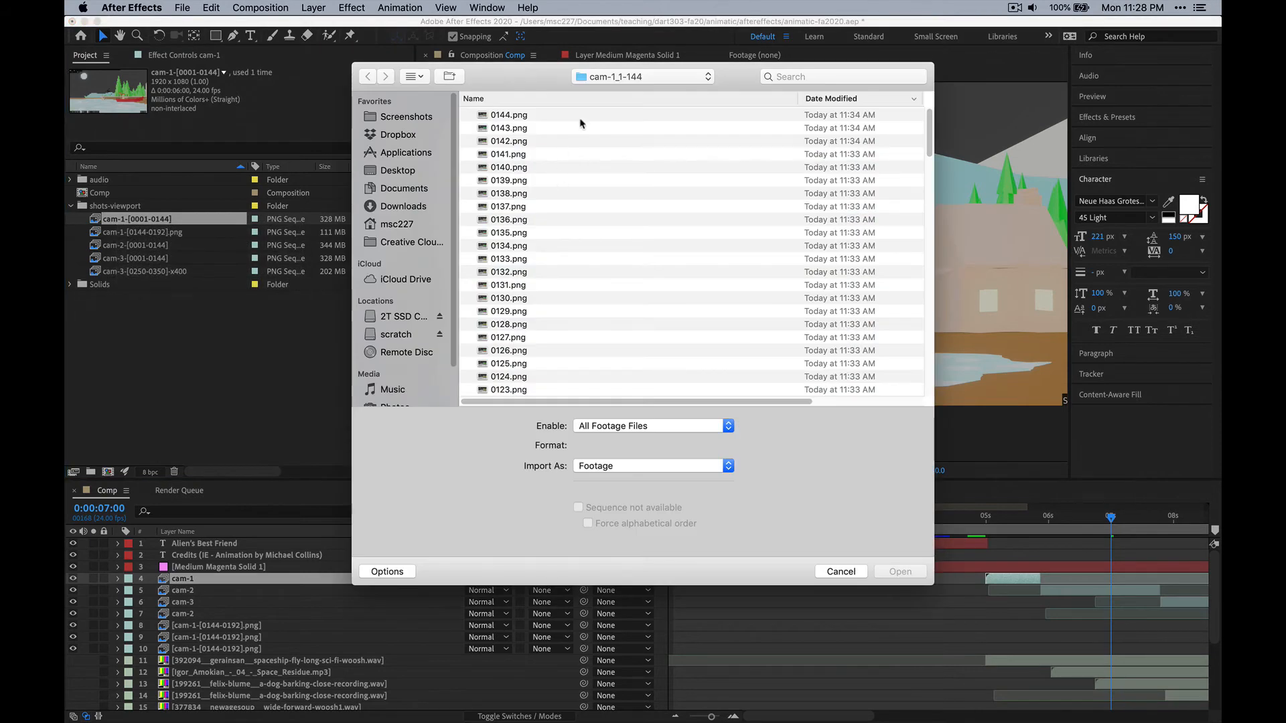
click(605, 77)
click(607, 106)
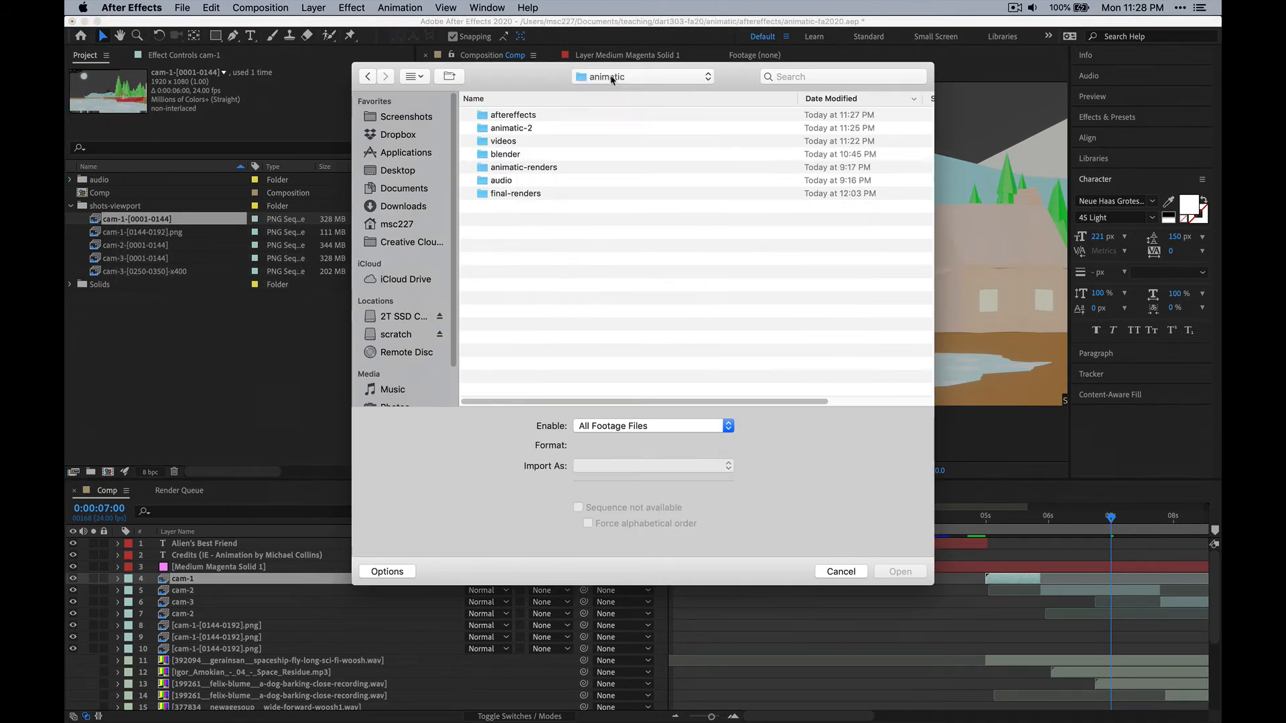
double_click(519, 193)
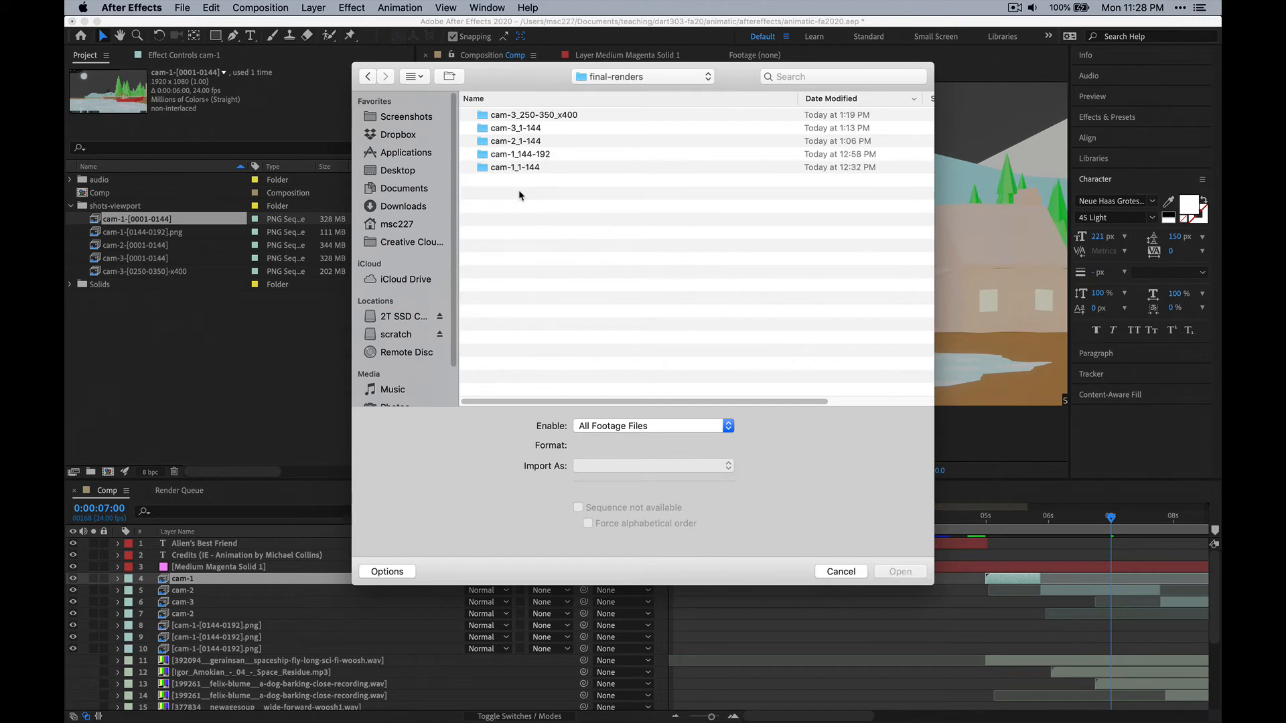
click(532, 169)
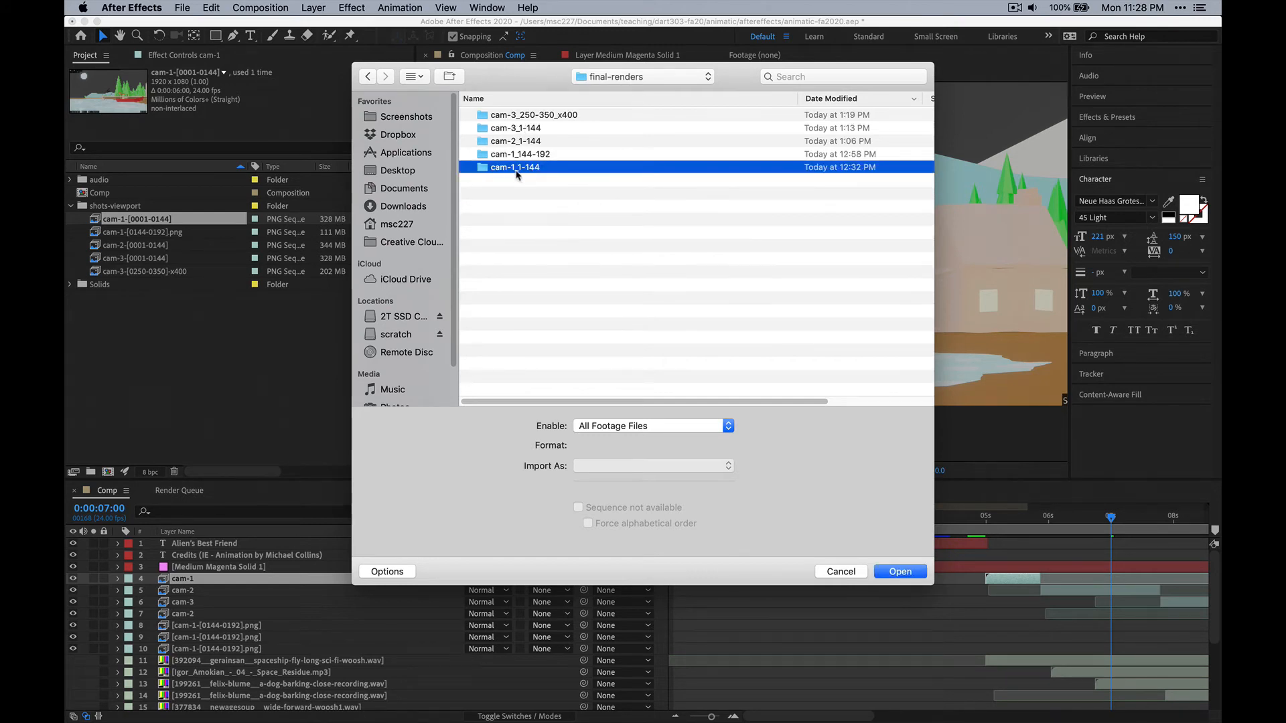
click(901, 572)
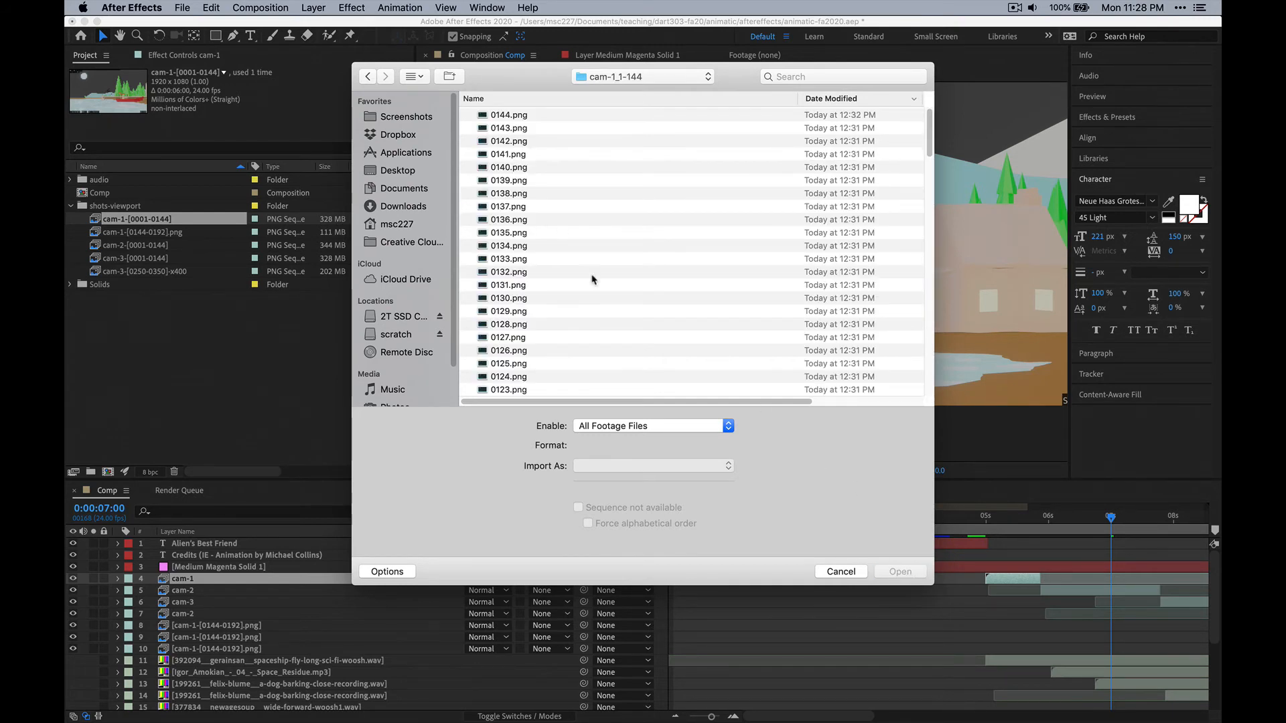
click(506, 116)
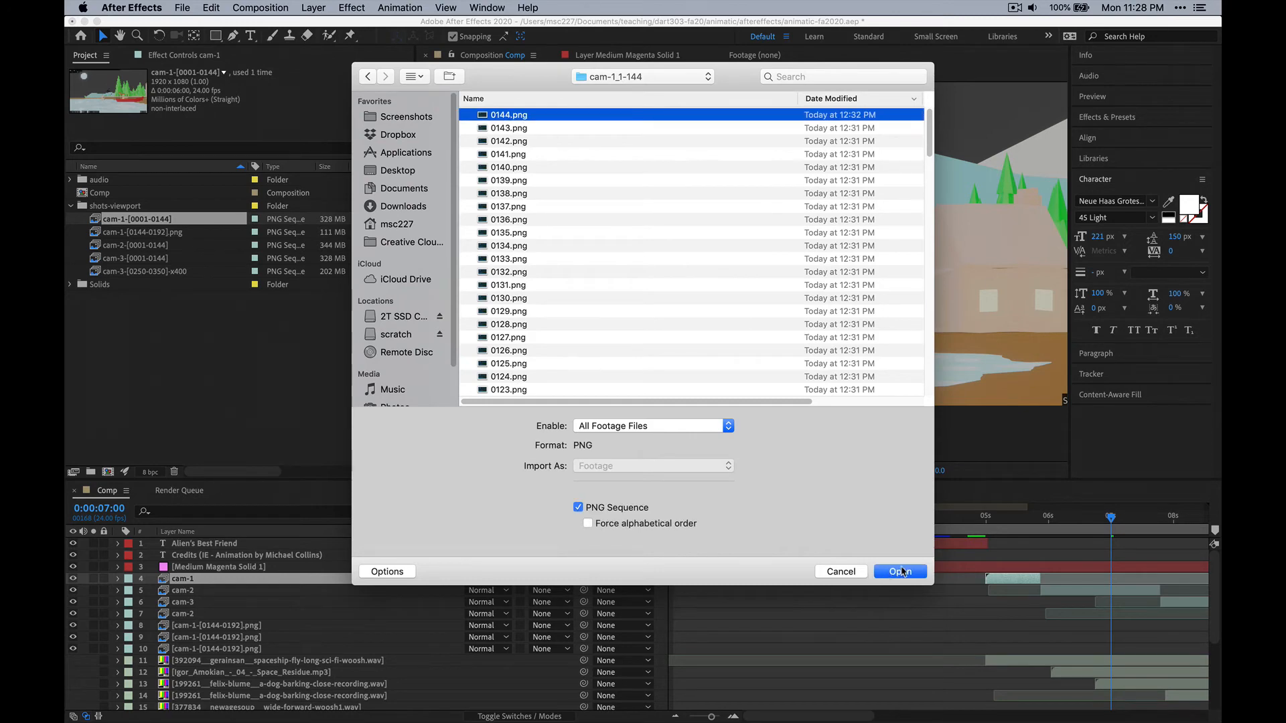
click(901, 571)
Check the replaced cam-1 shot in the Comp at 0:00:05:17 at 50% magnification and compare the following shot at 0:00:06:04.
drag(1110, 519, 1028, 526)
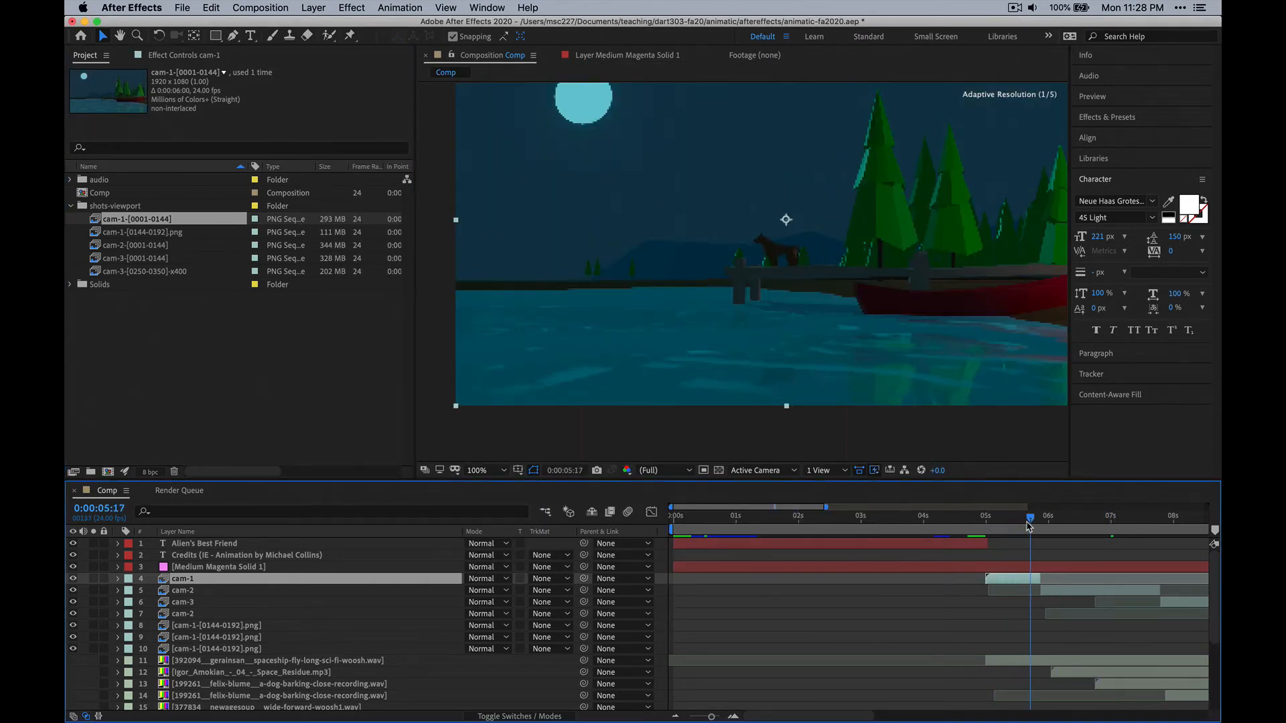
key(comma)
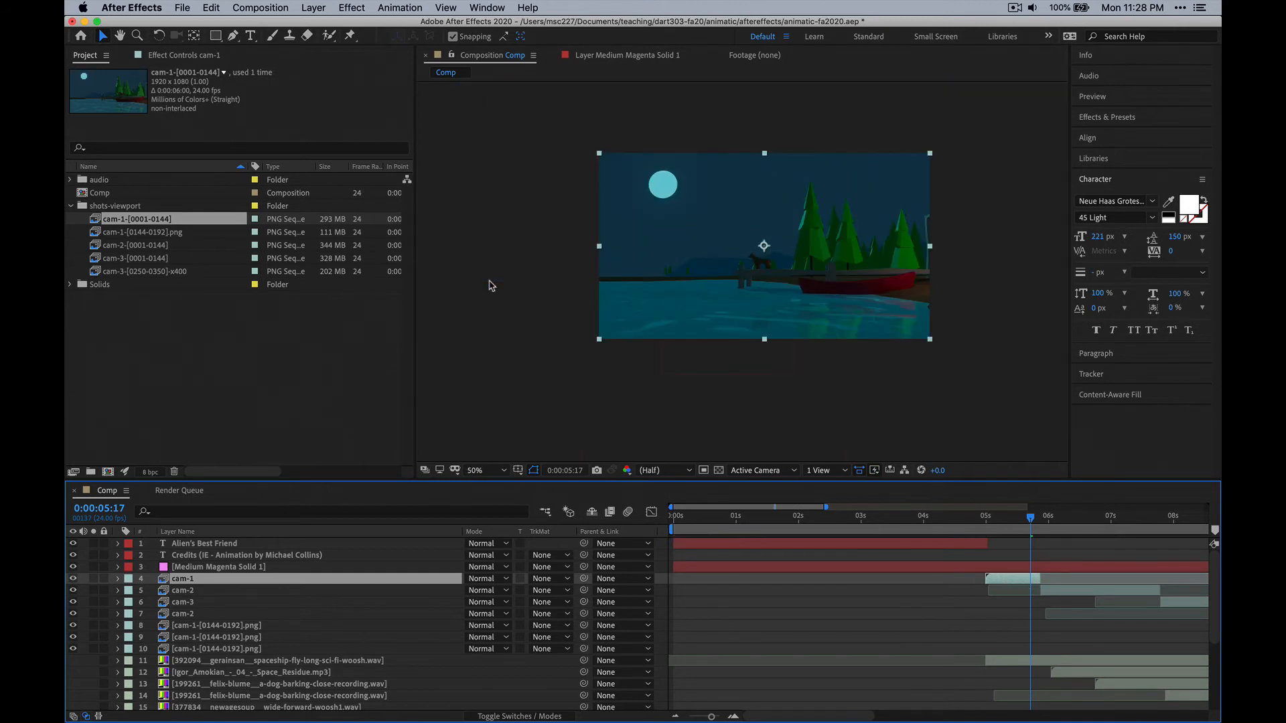
drag(677, 267, 617, 291)
key(period)
key(comma)
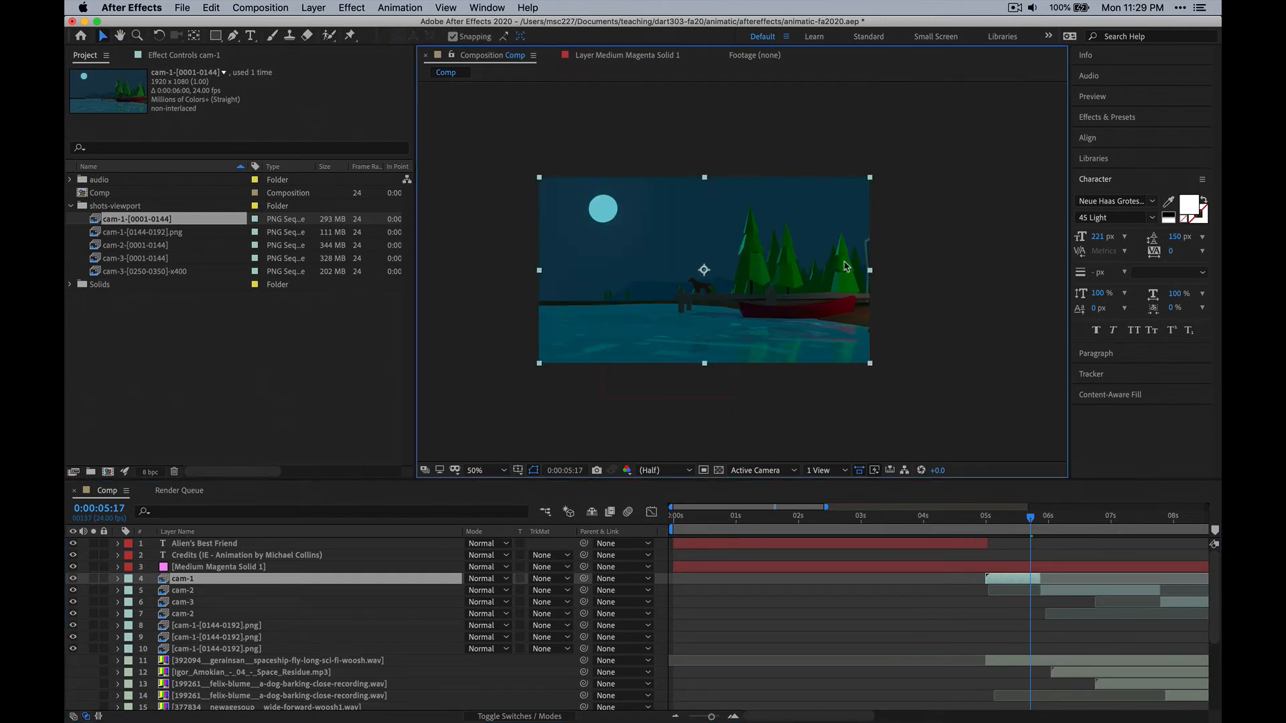
click(1059, 522)
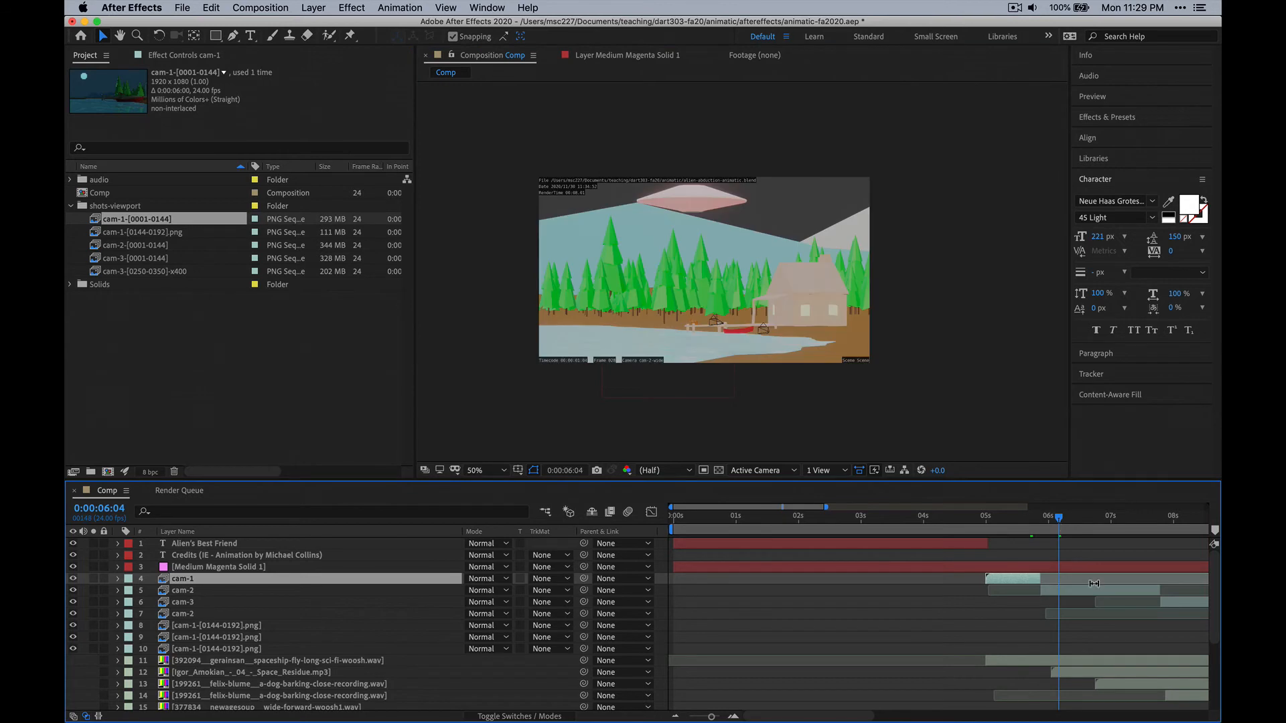
Replace the cam-1-[0144-0192].png footage with the PNG sequence in the final-renders/cam-1_144-192 folder, choosing 0192.png.
click(138, 234)
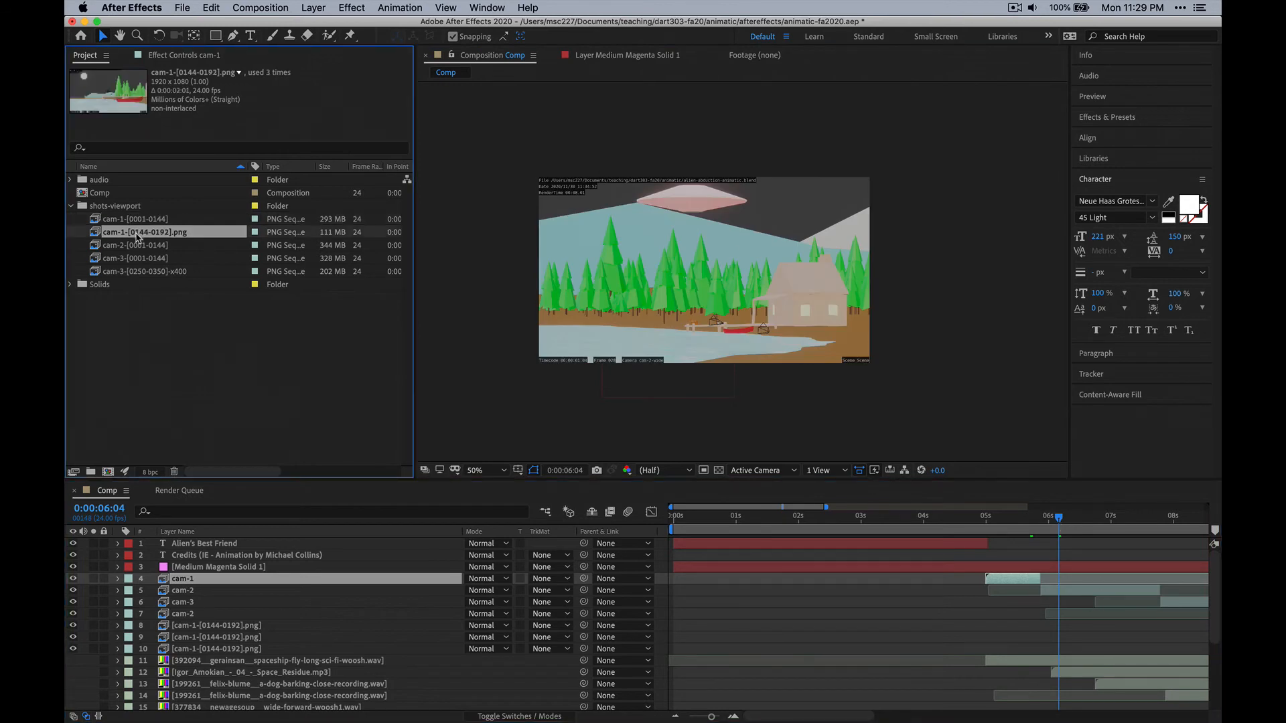
right_click(138, 236)
mouse_move(271, 340)
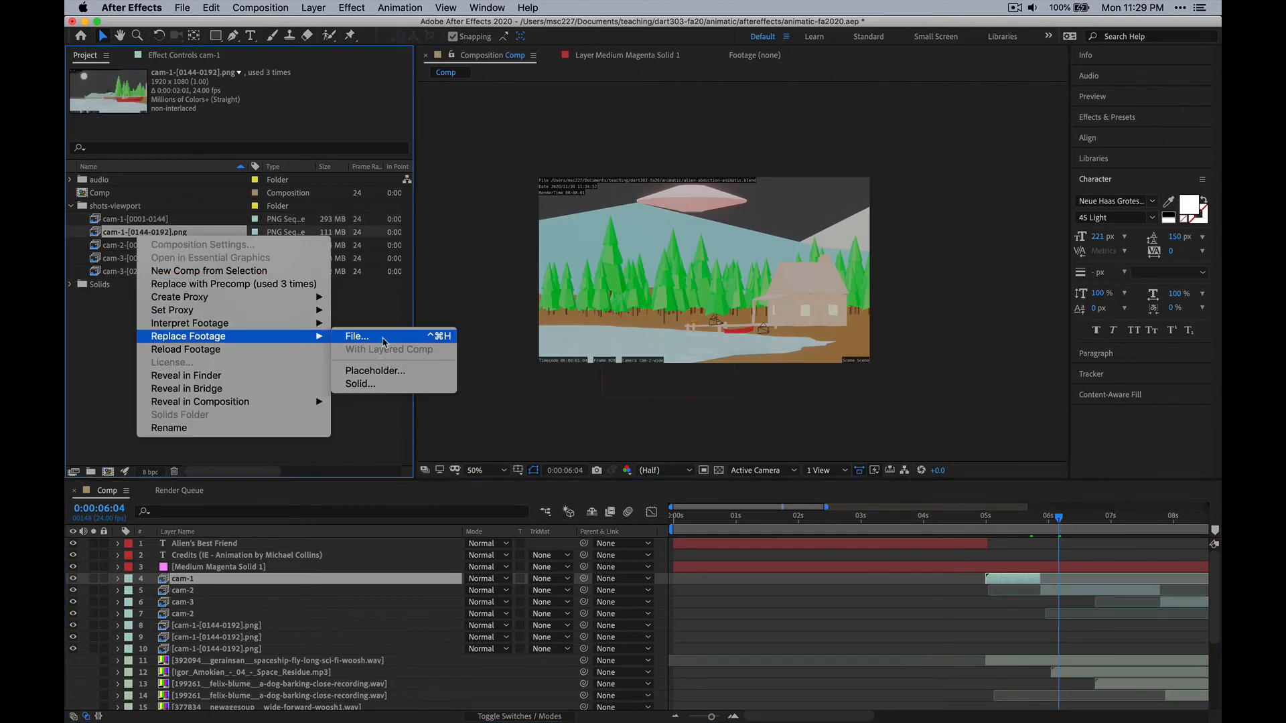
click(384, 341)
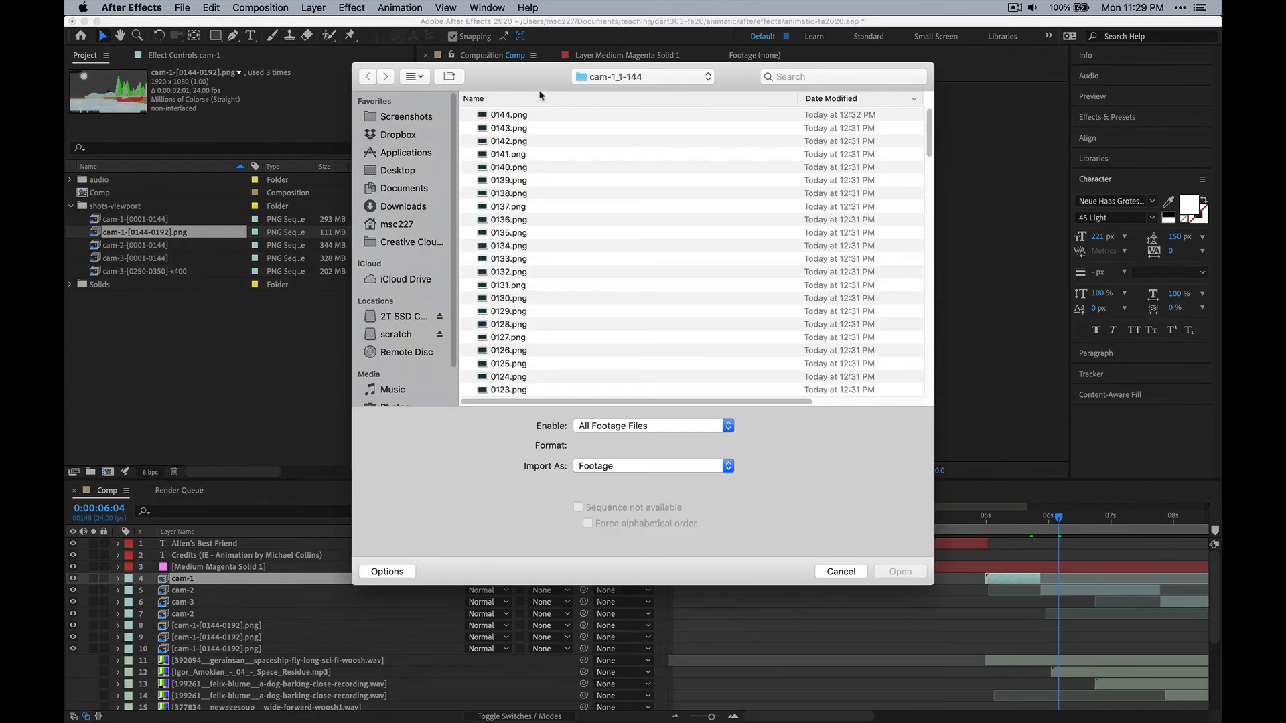
click(621, 79)
click(622, 91)
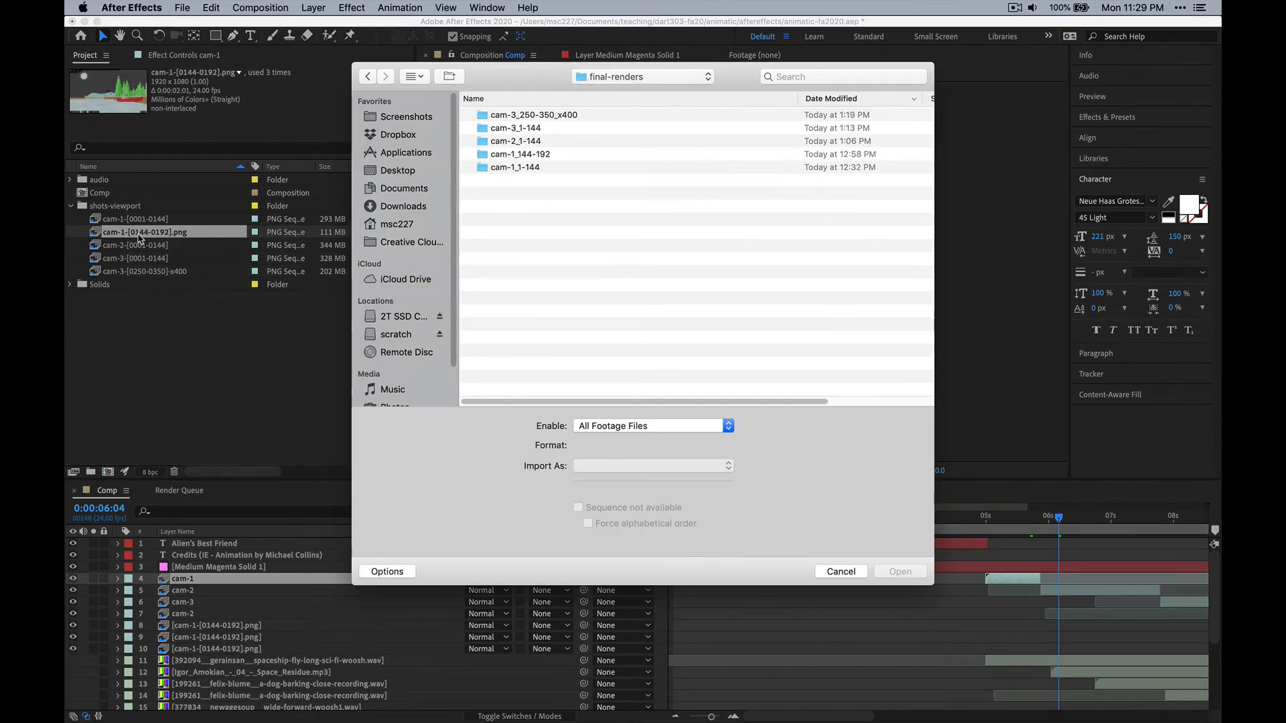
click(543, 156)
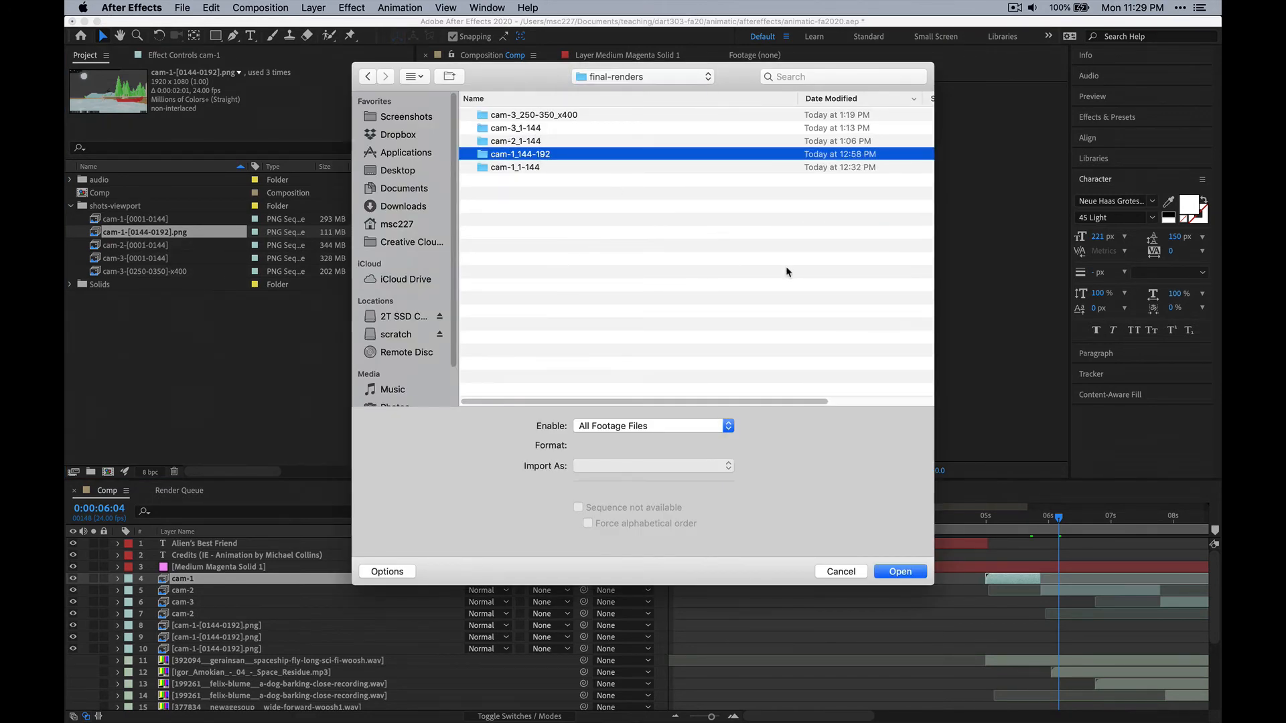
click(899, 572)
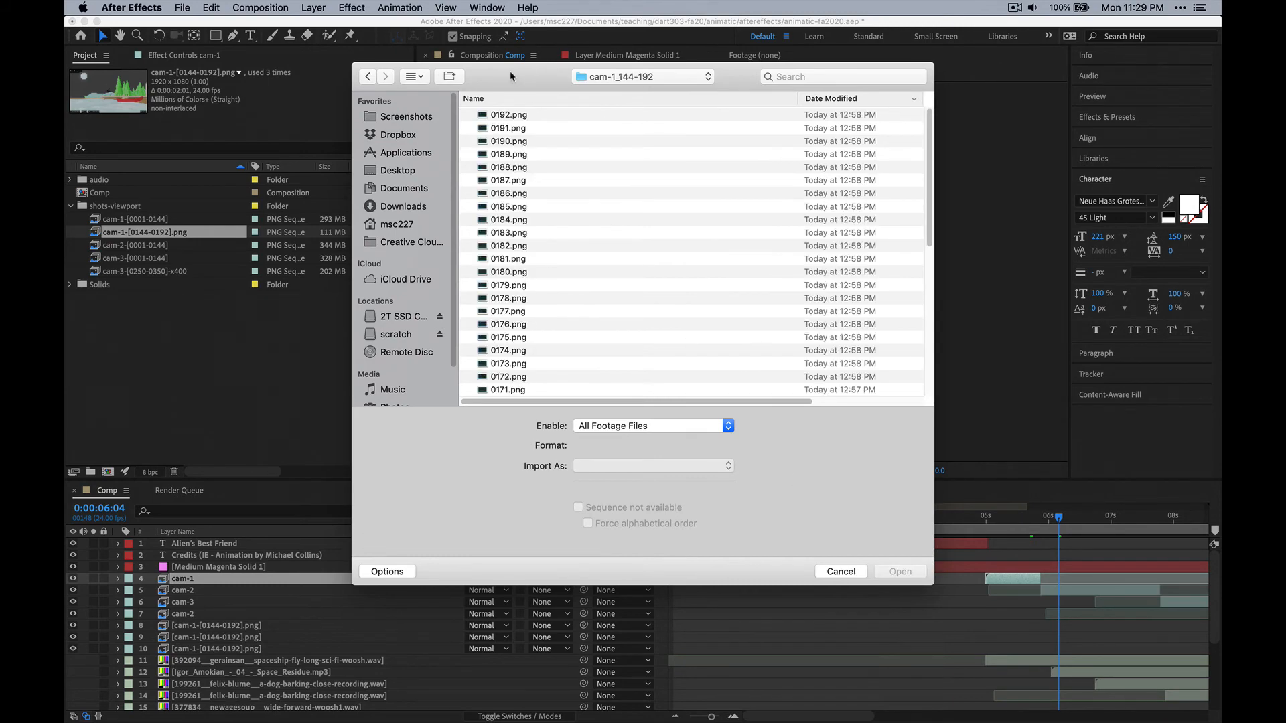
click(506, 118)
key(Return)
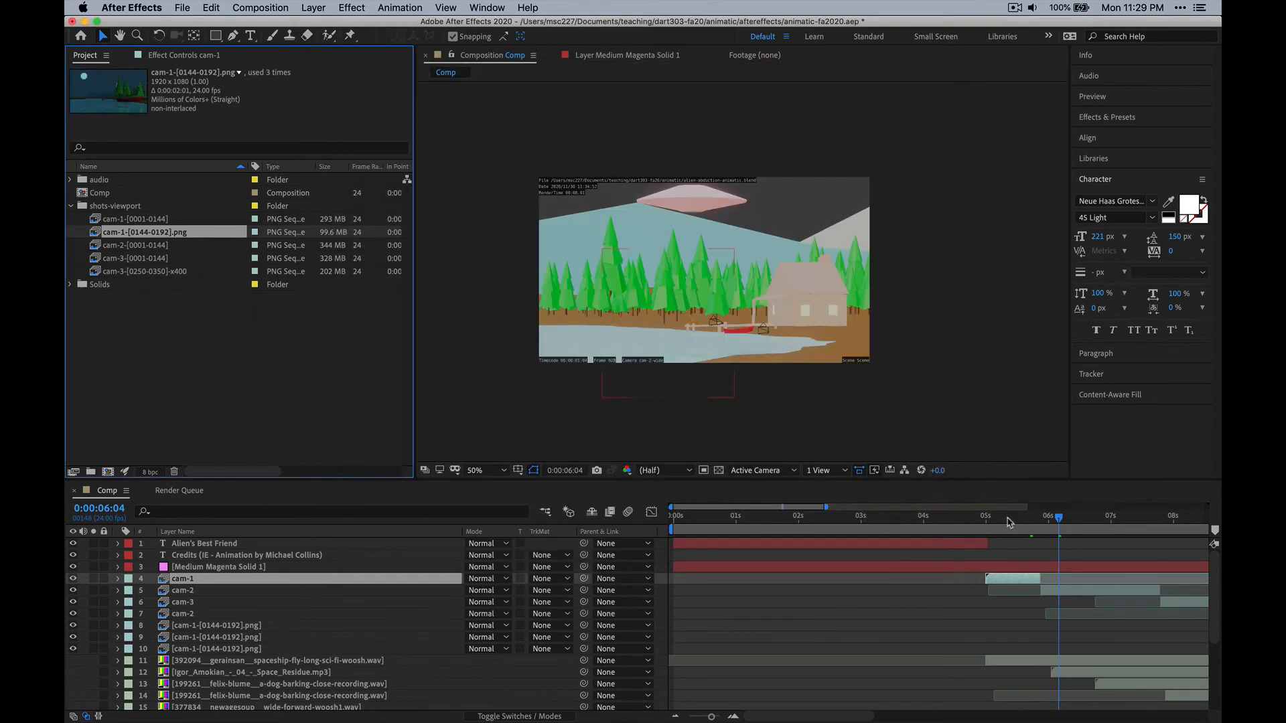
Replace the cam-2-[0001-0144] footage with the PNG sequence in the final-renders/cam-2_1-144 folder, choosing 0144.png.
click(142, 248)
right_click(142, 248)
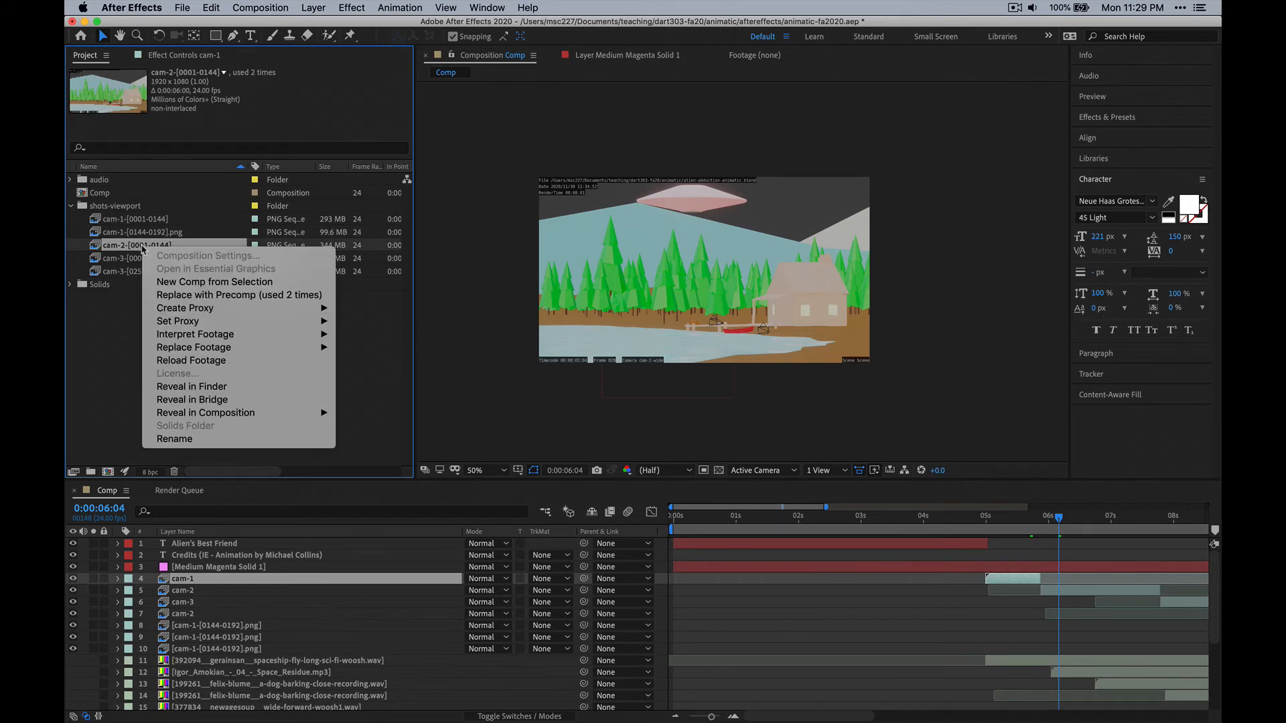
mouse_move(294, 348)
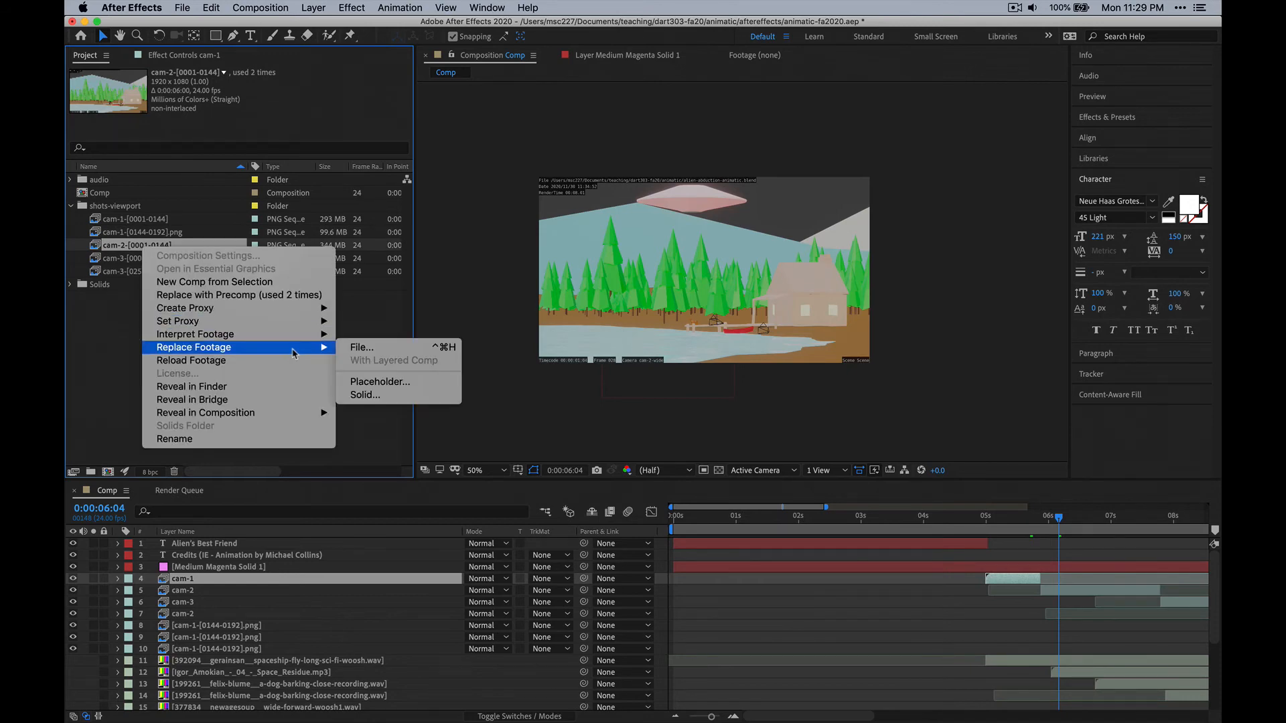
click(377, 350)
click(590, 78)
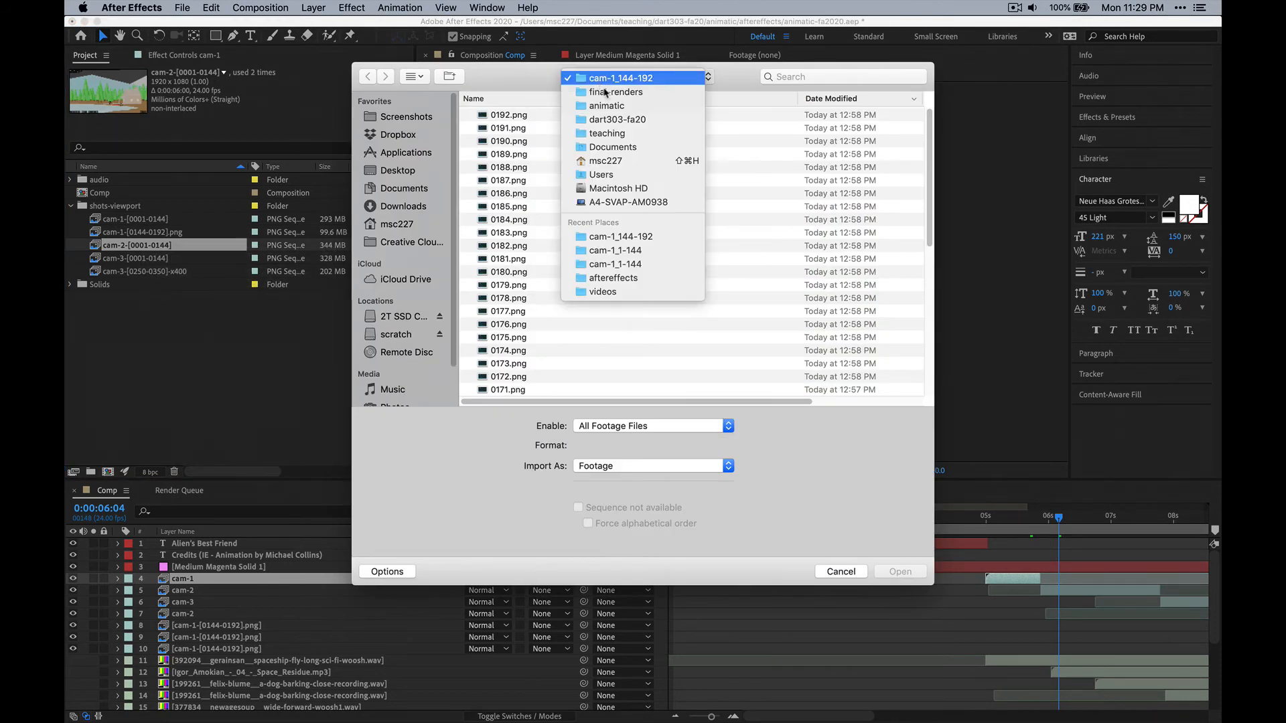
click(593, 89)
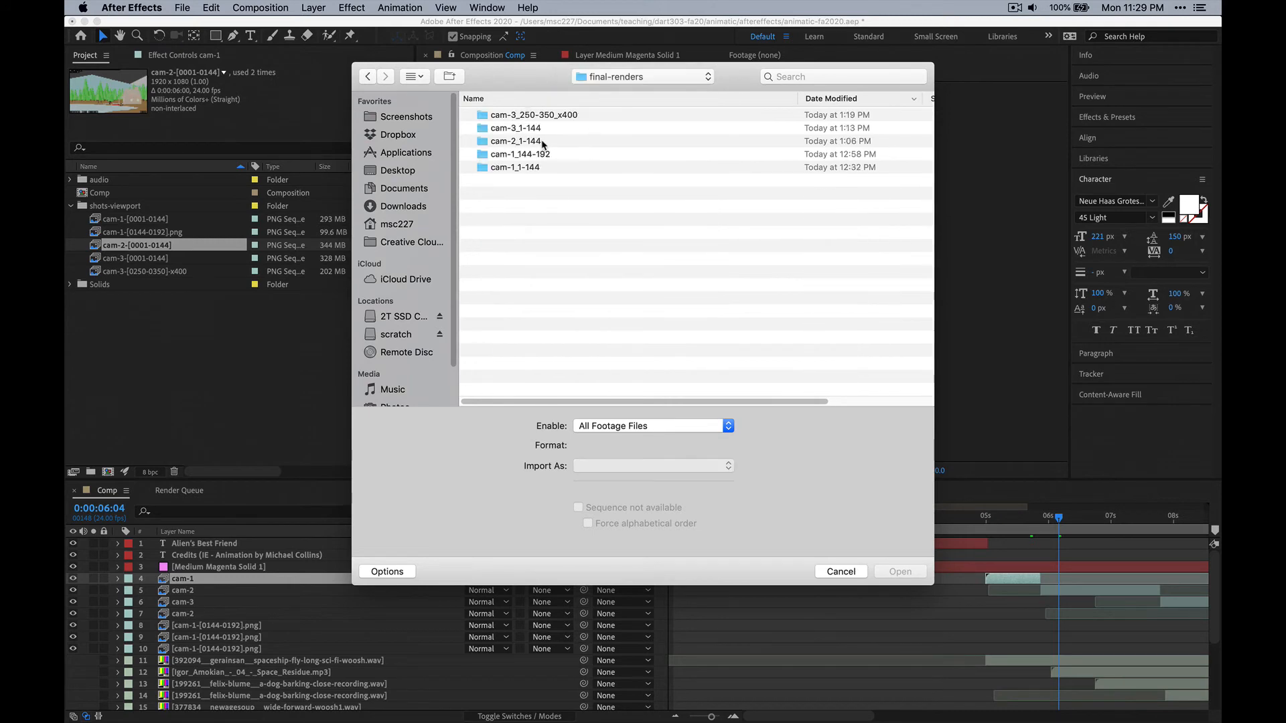
click(543, 142)
click(900, 572)
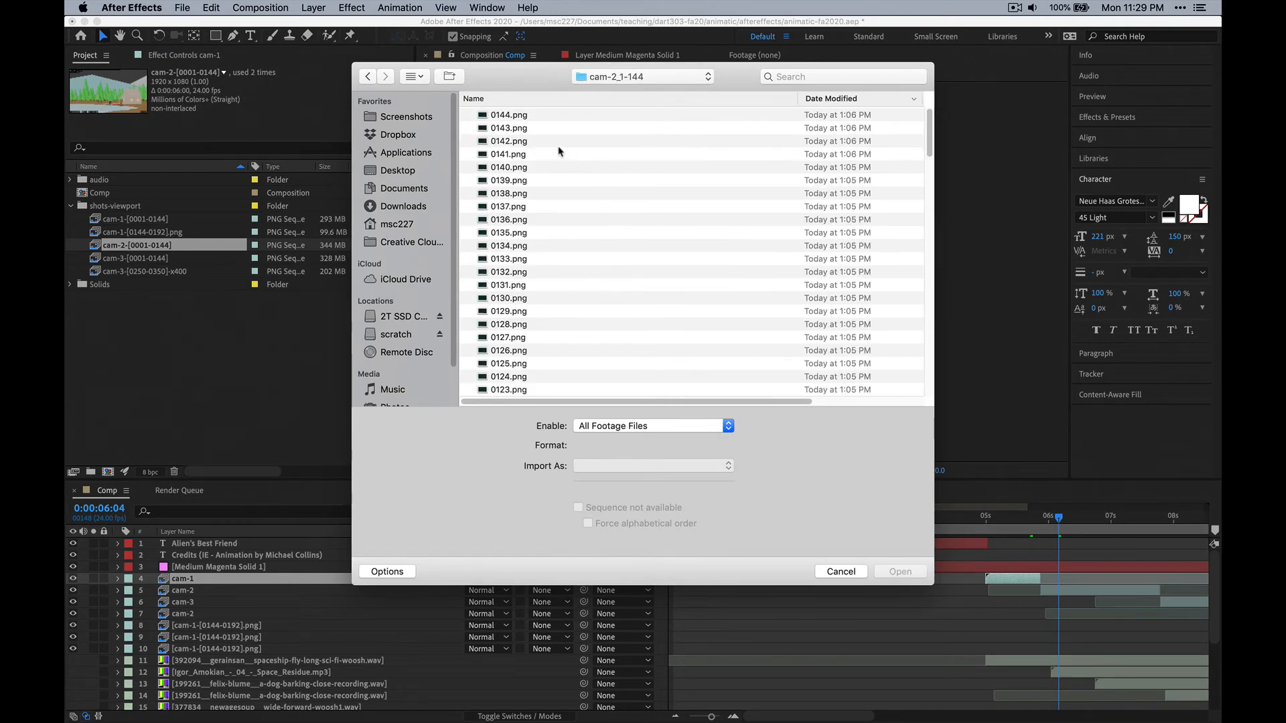
click(509, 115)
click(910, 572)
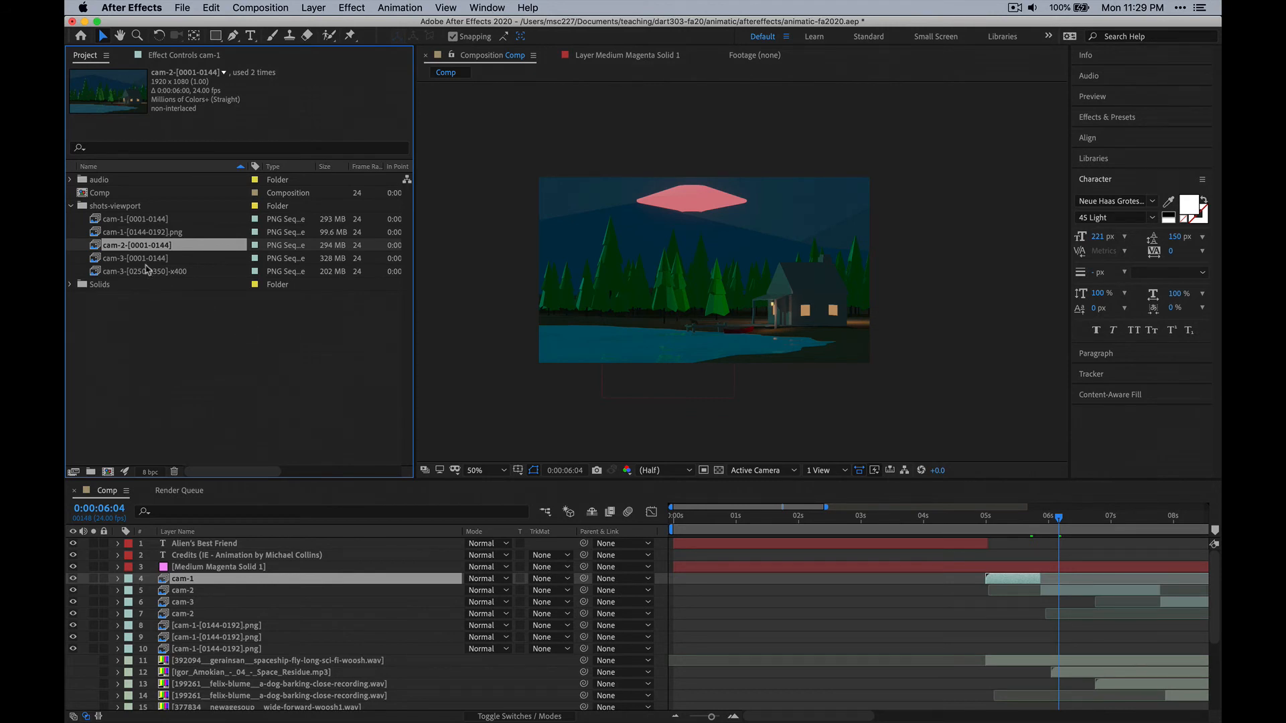
click(147, 260)
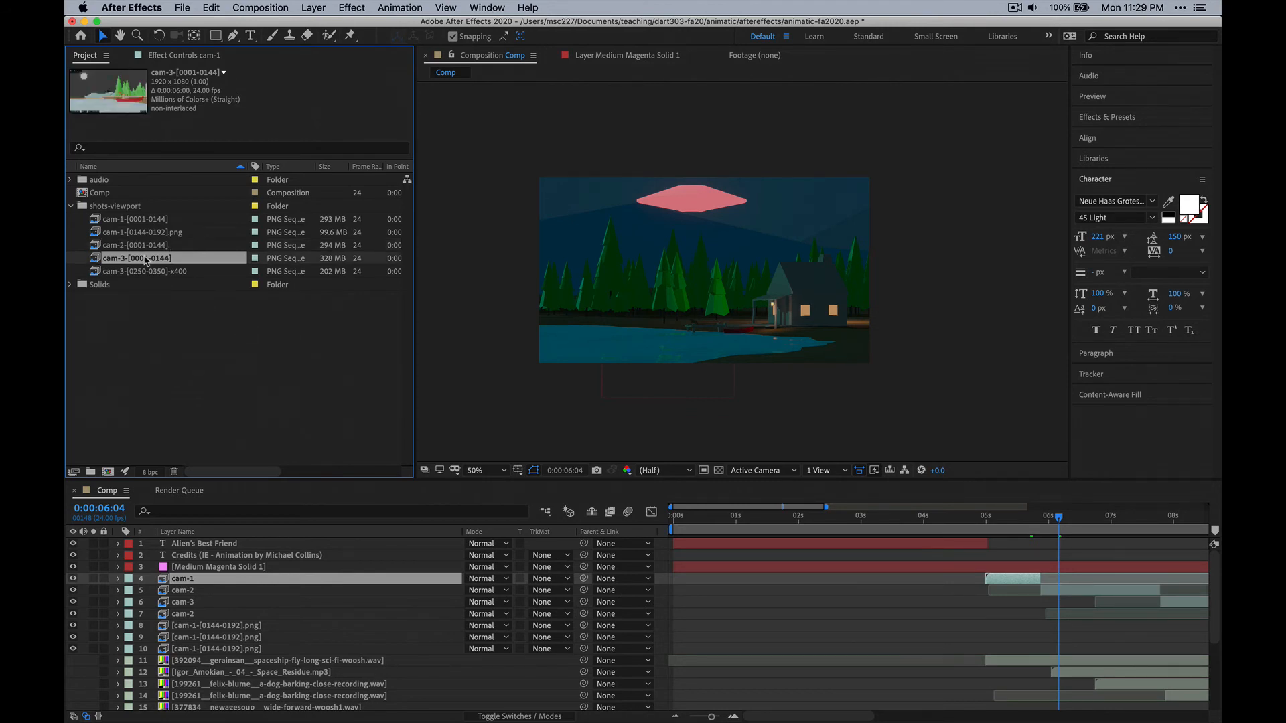
key(super+shift+h)
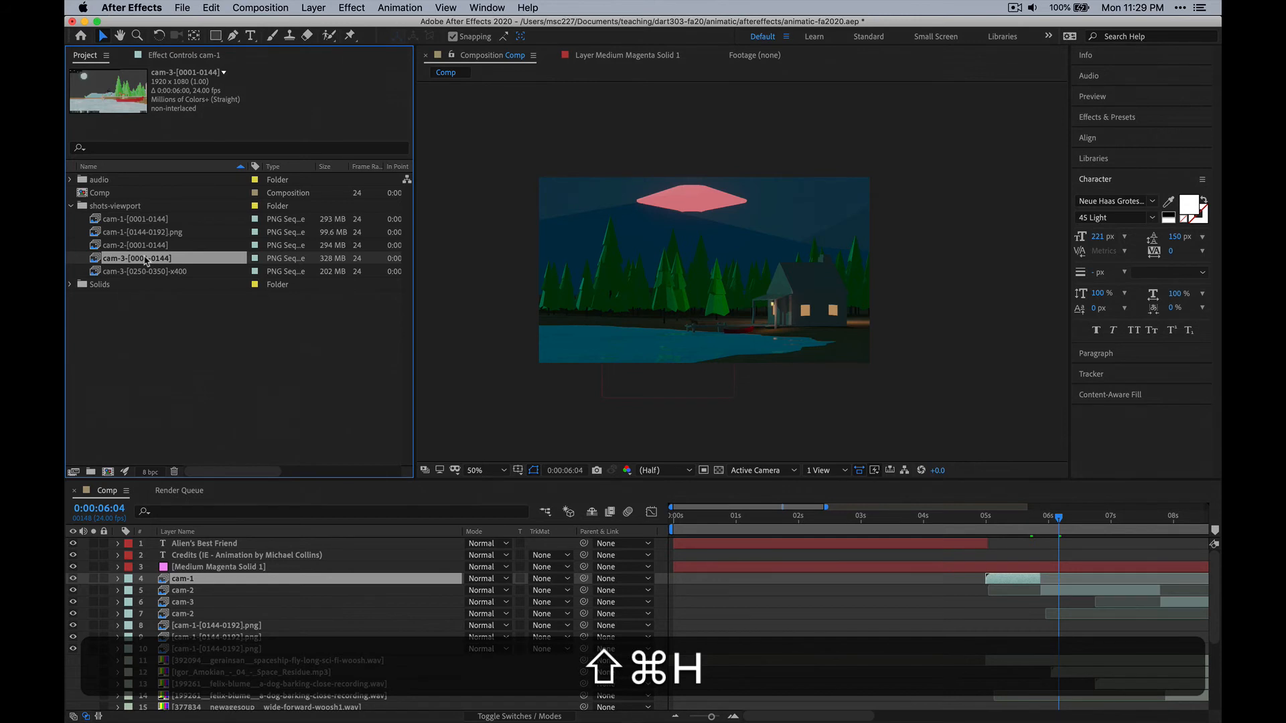
key(super+alt+h)
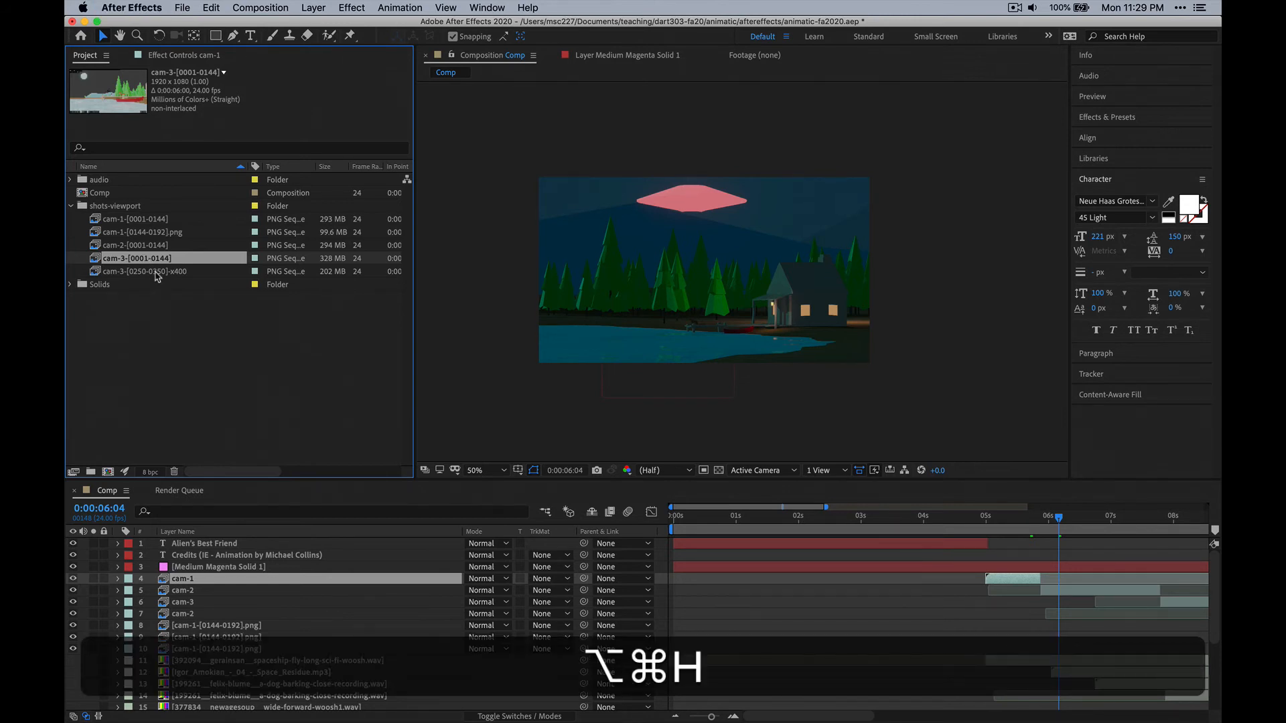
Replace the cam-3-[0001-0144] footage with the PNG sequence in the final-renders/cam-3_1-144 folder, choosing 0144.png.
right_click(153, 260)
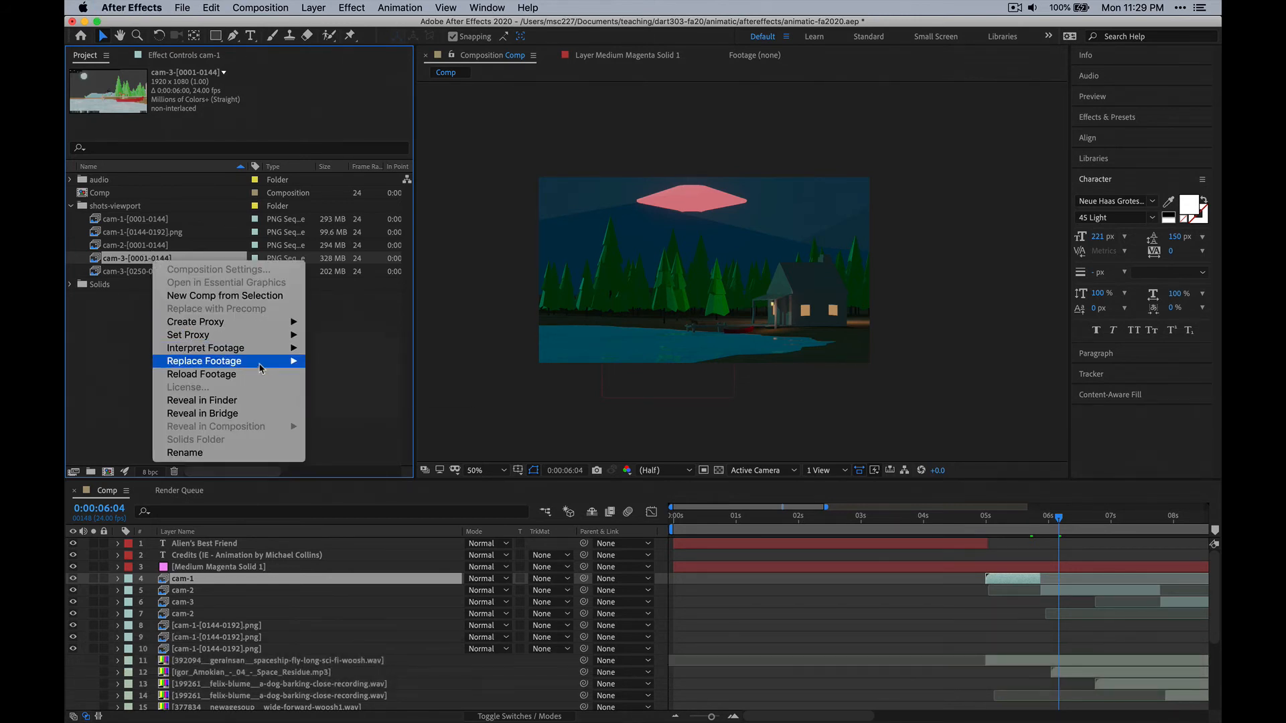
mouse_move(263, 365)
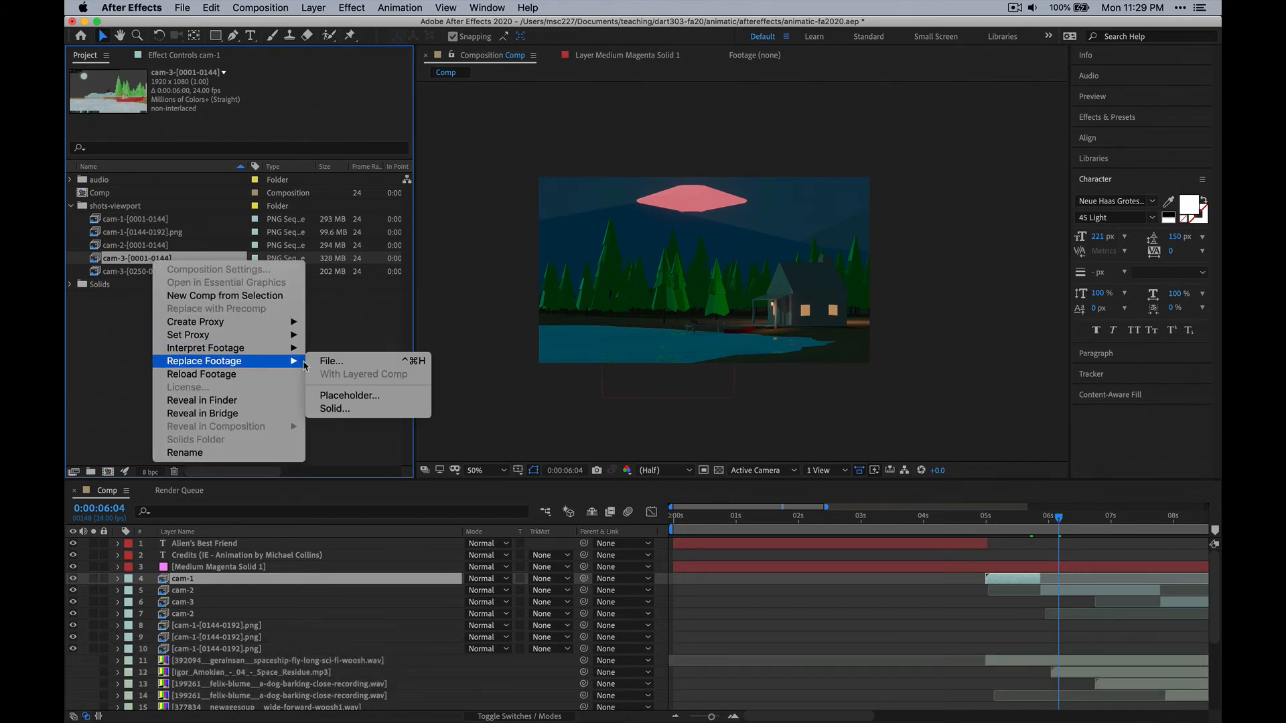
click(357, 365)
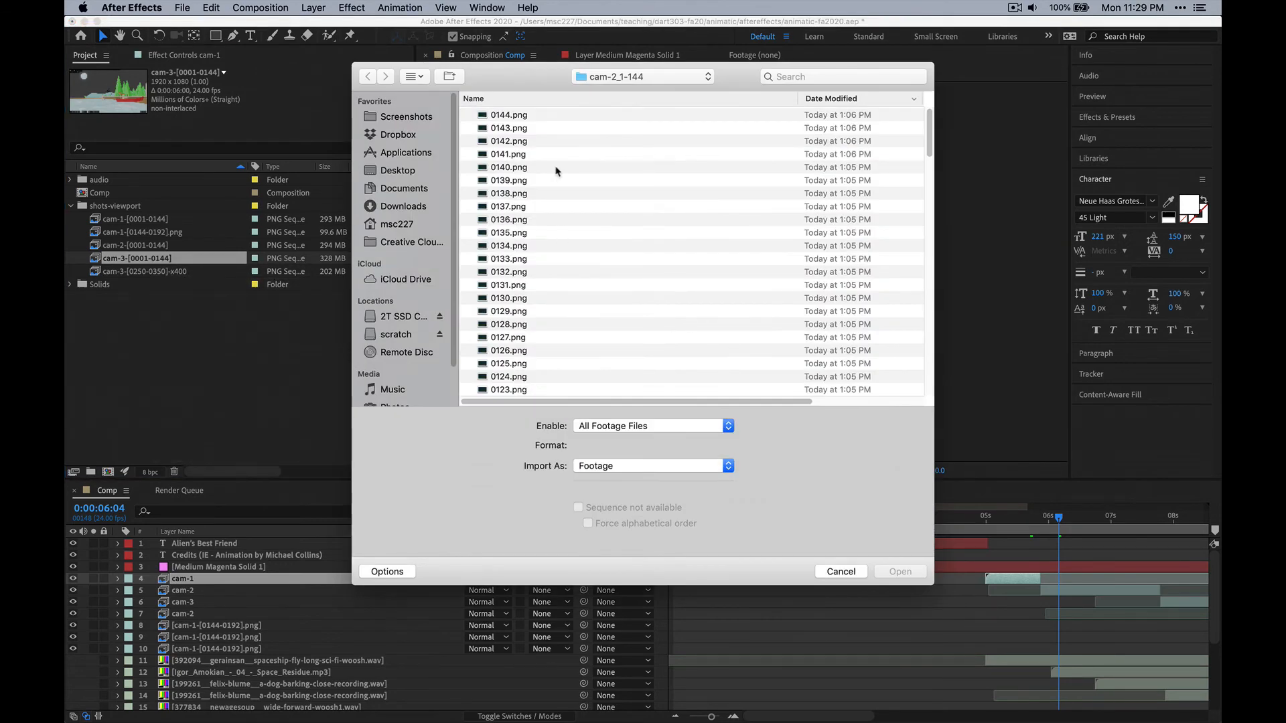
click(653, 78)
click(640, 93)
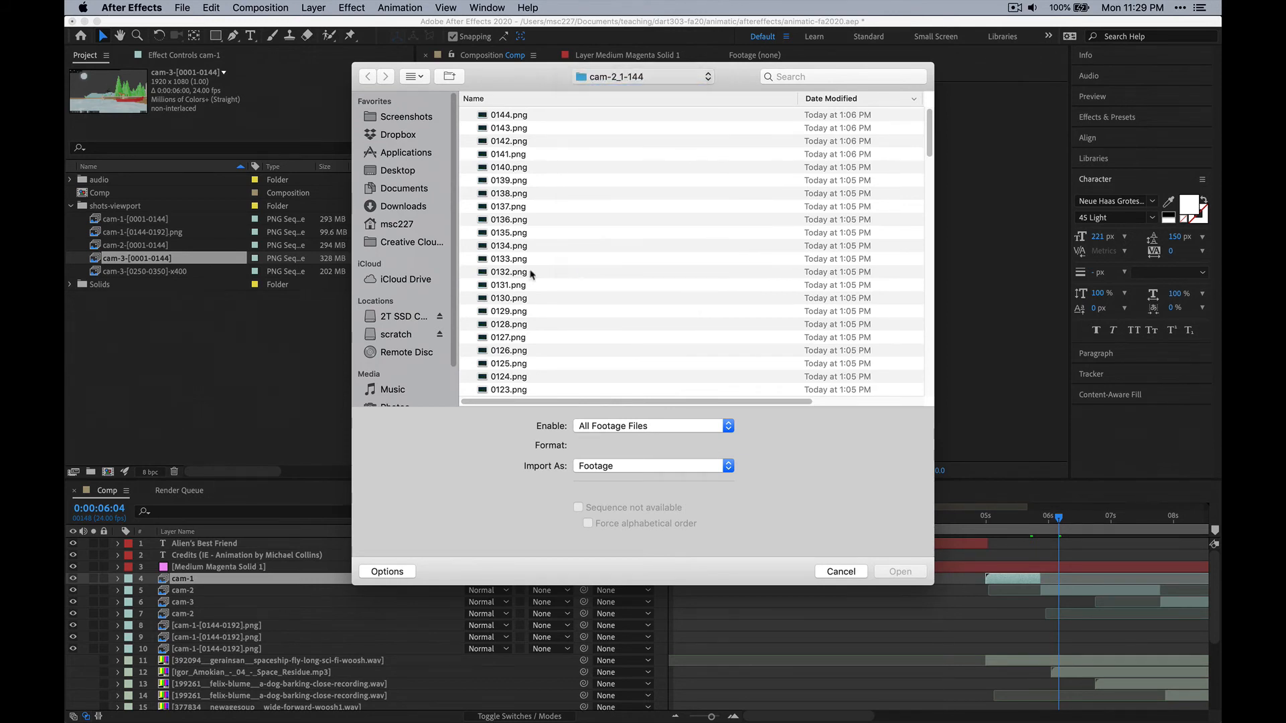
click(520, 128)
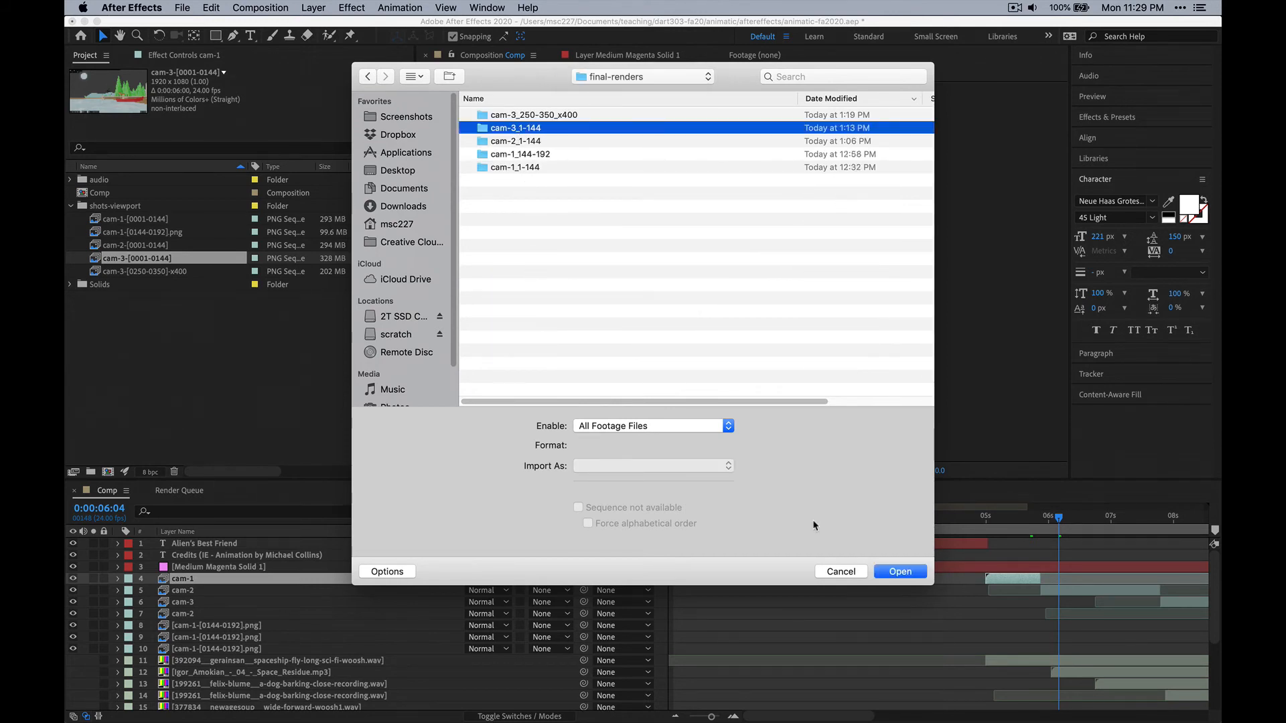
key(Return)
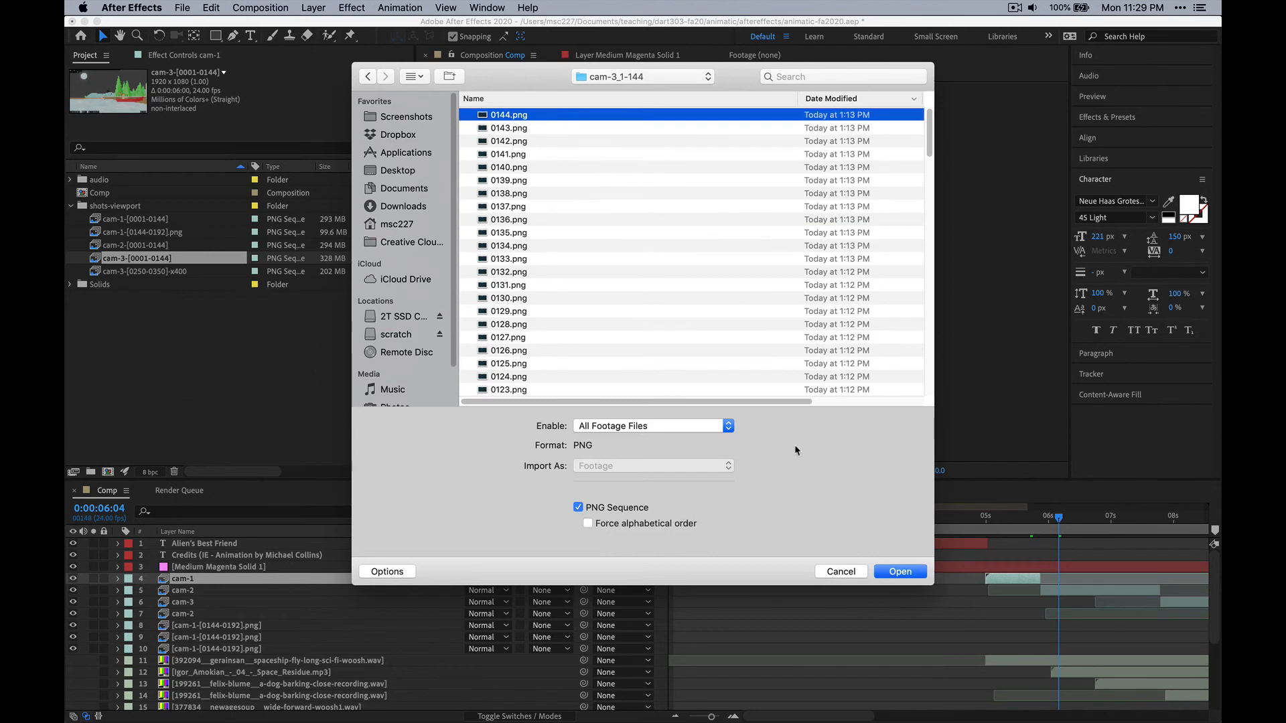
click(896, 572)
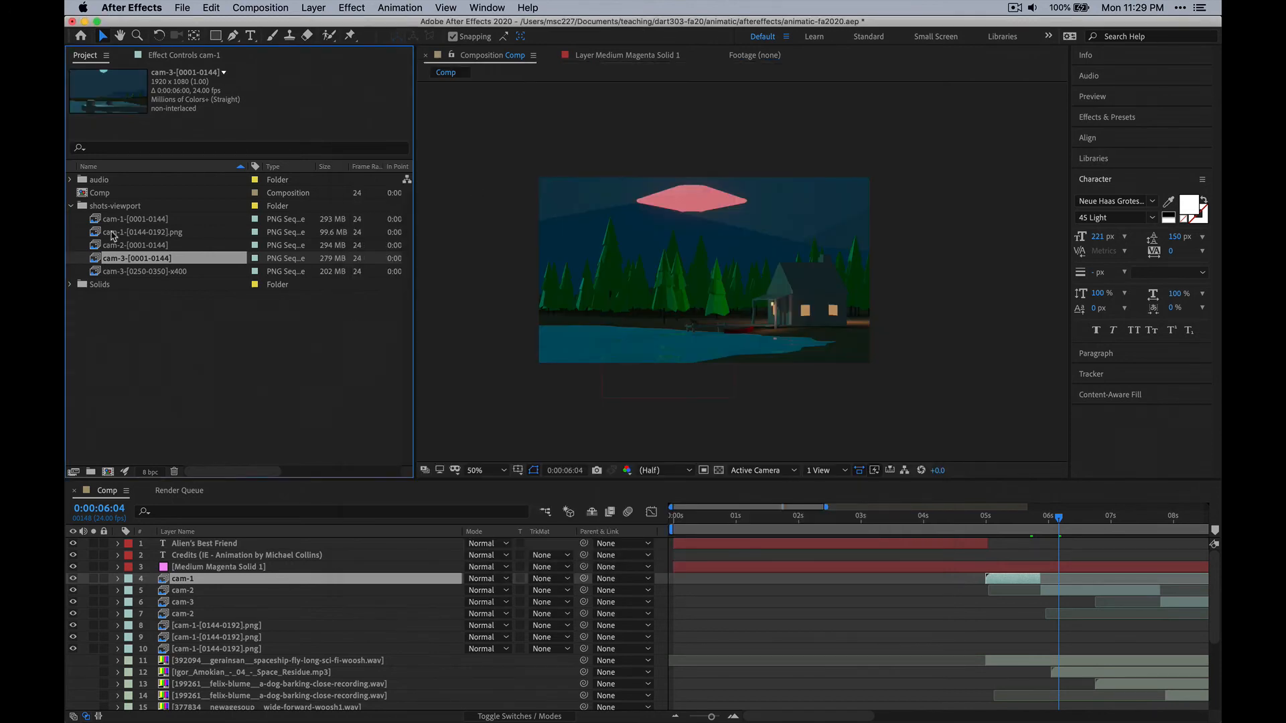
Replace the cam-3-[0250-0350]-x400 footage with the PNG sequence in the final-renders/cam-3_250-350_x400 folder.
click(114, 270)
right_click(189, 276)
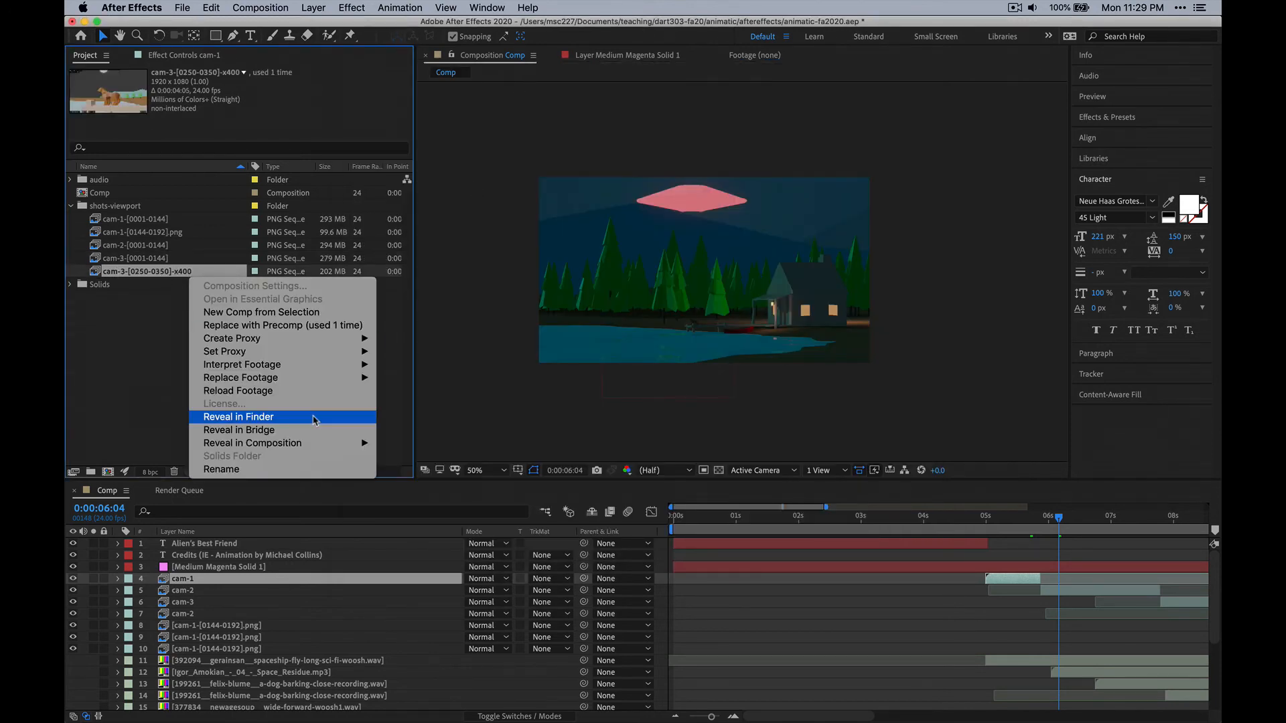
mouse_move(300, 379)
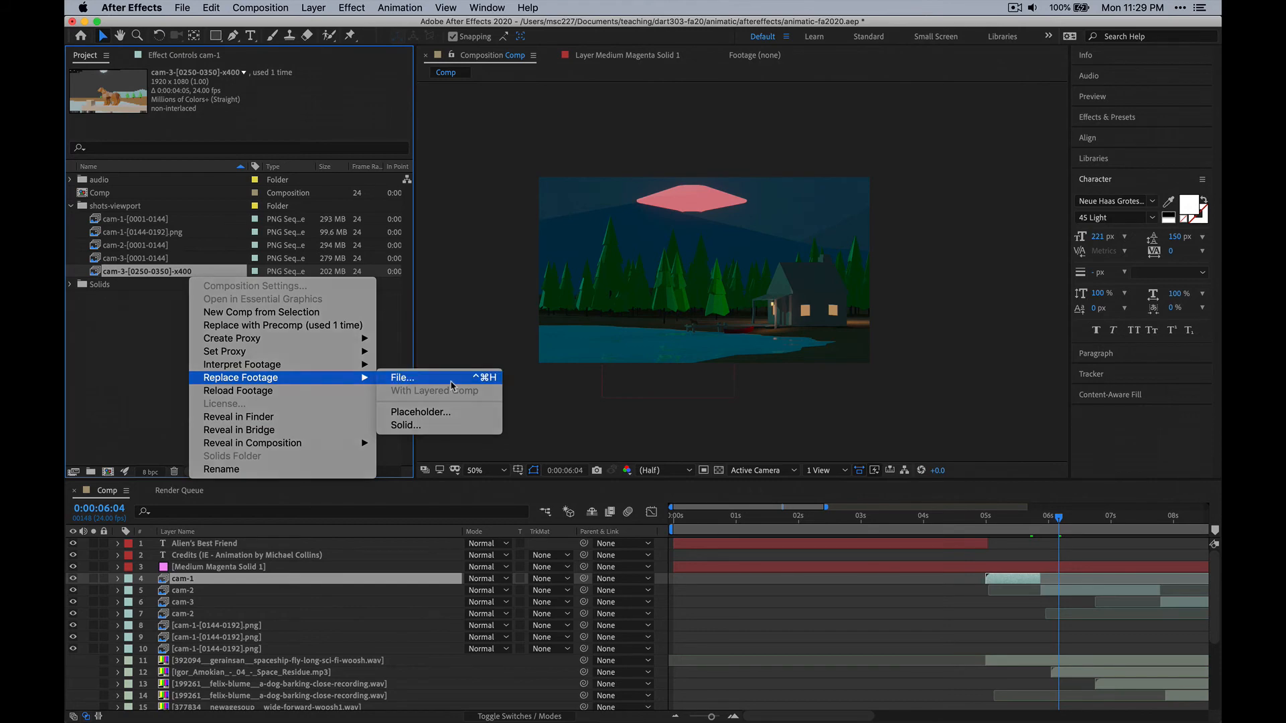
click(451, 379)
click(587, 81)
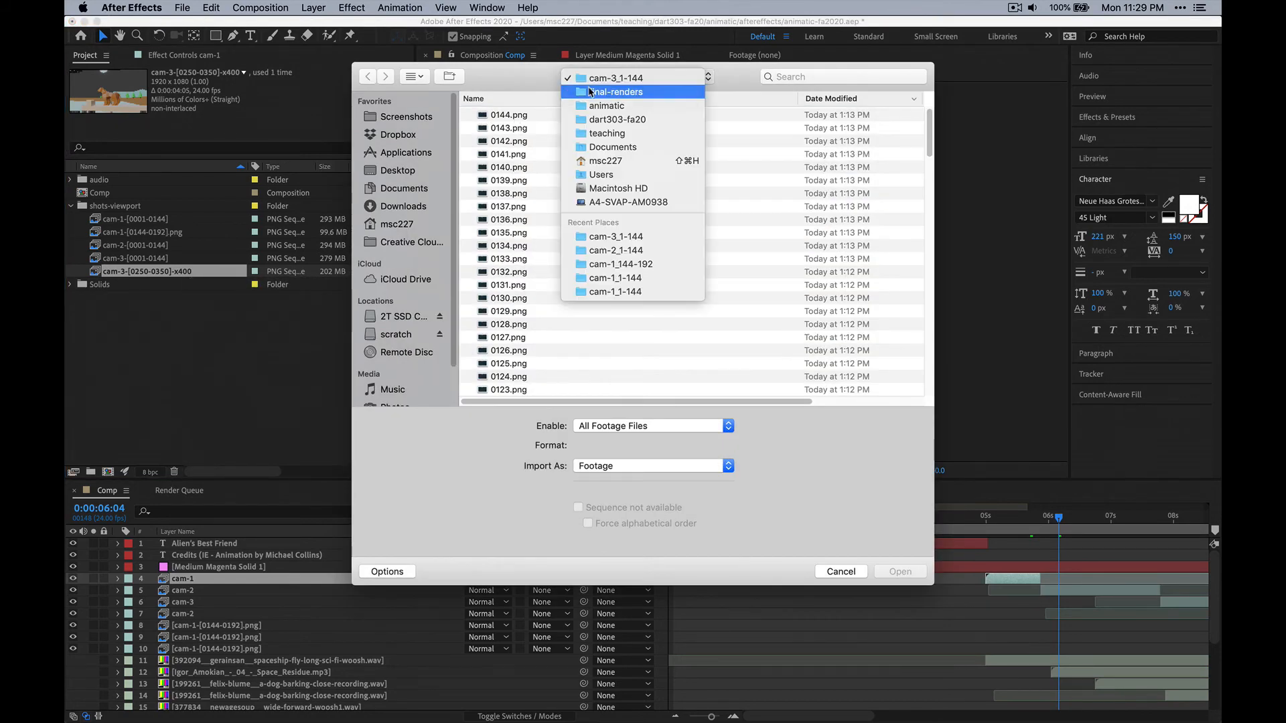
click(606, 105)
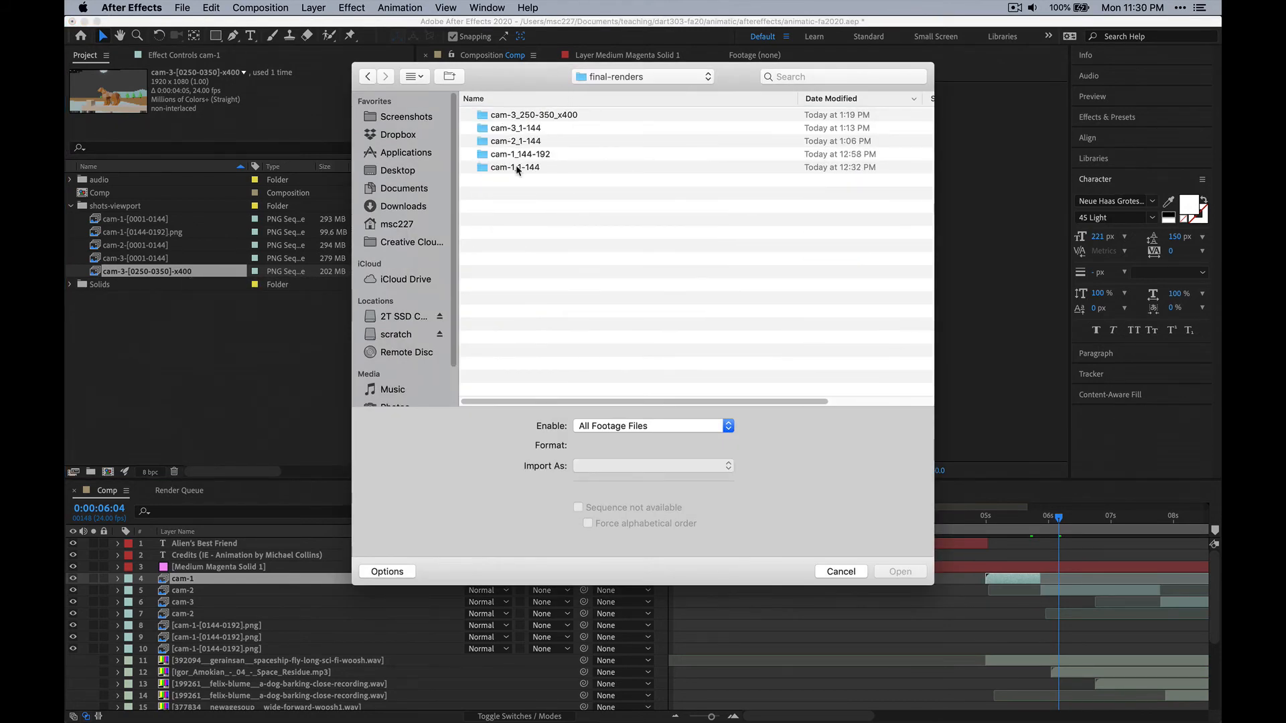
click(549, 115)
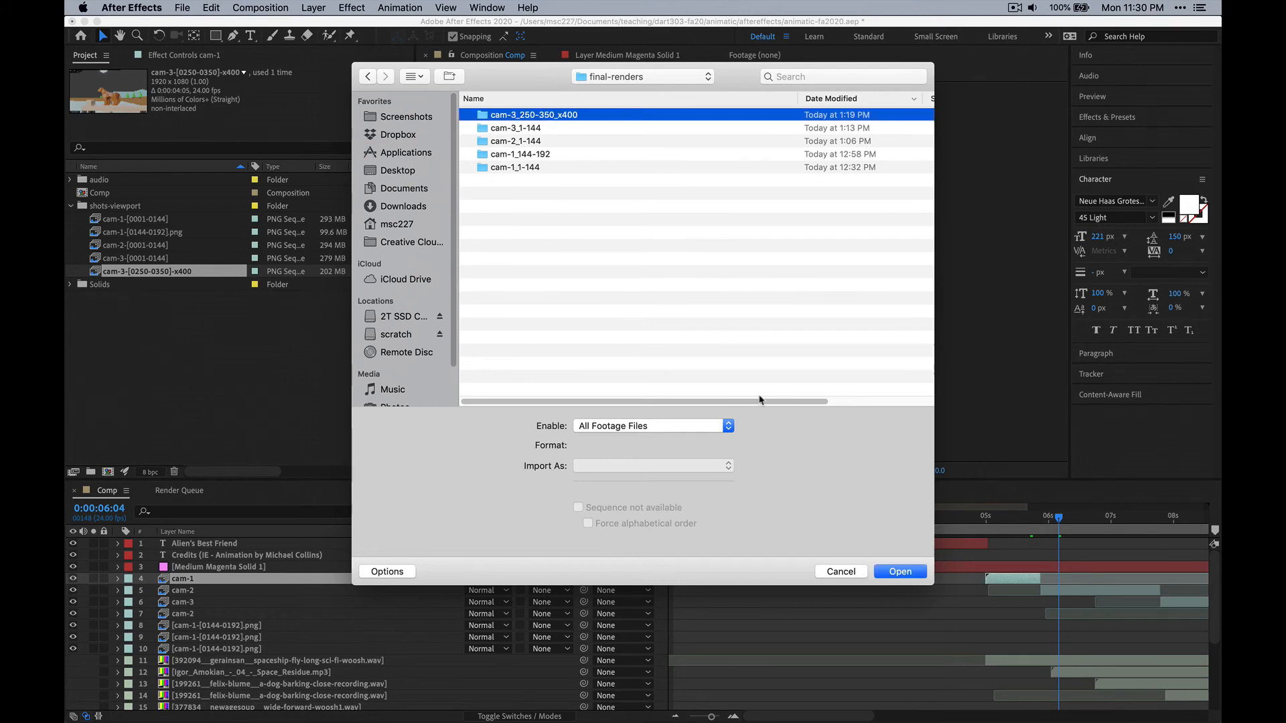
click(900, 571)
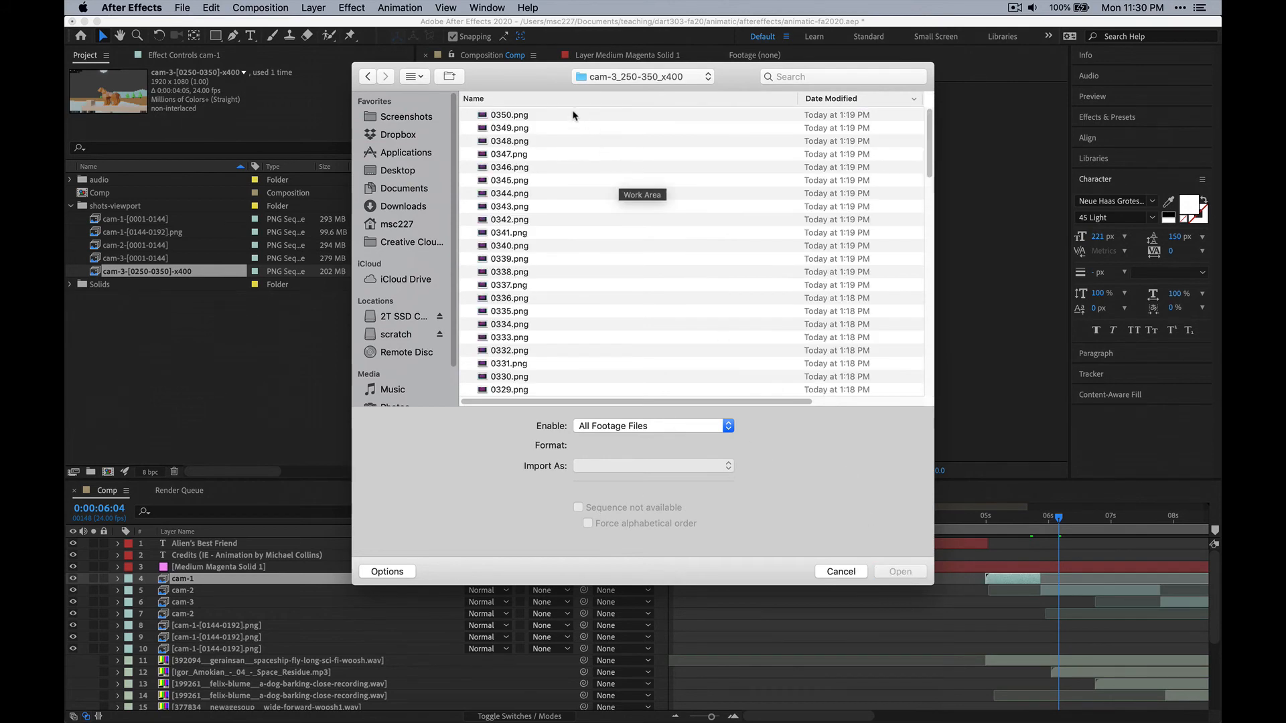
click(902, 573)
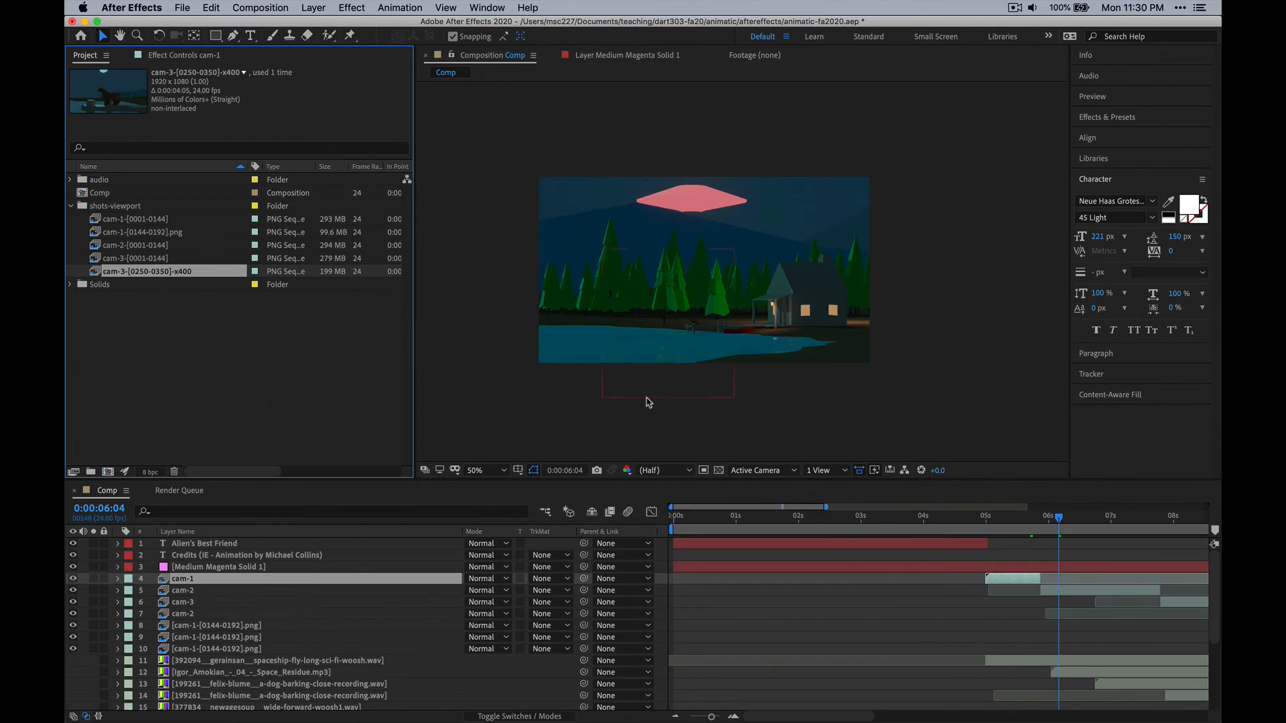
Return the Comp's current time to 0:00:00:00 and show the contents of the project's audio folder.
drag(774, 520, 656, 535)
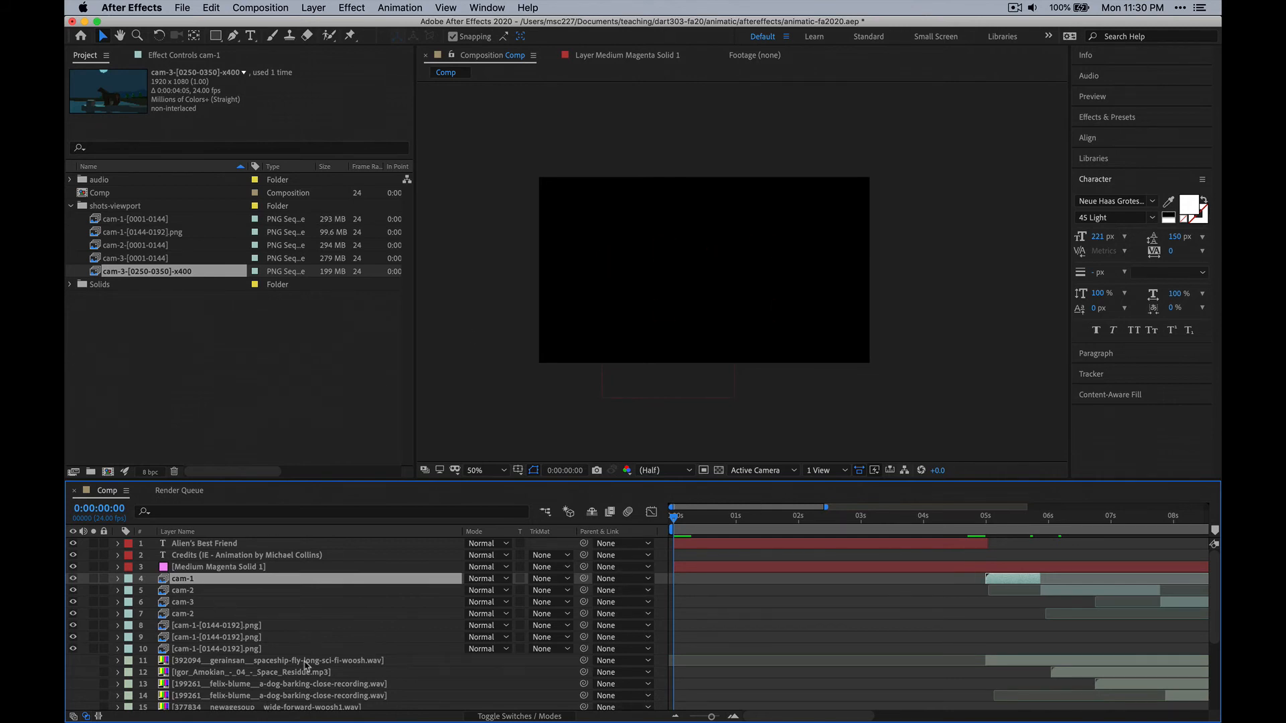
click(292, 662)
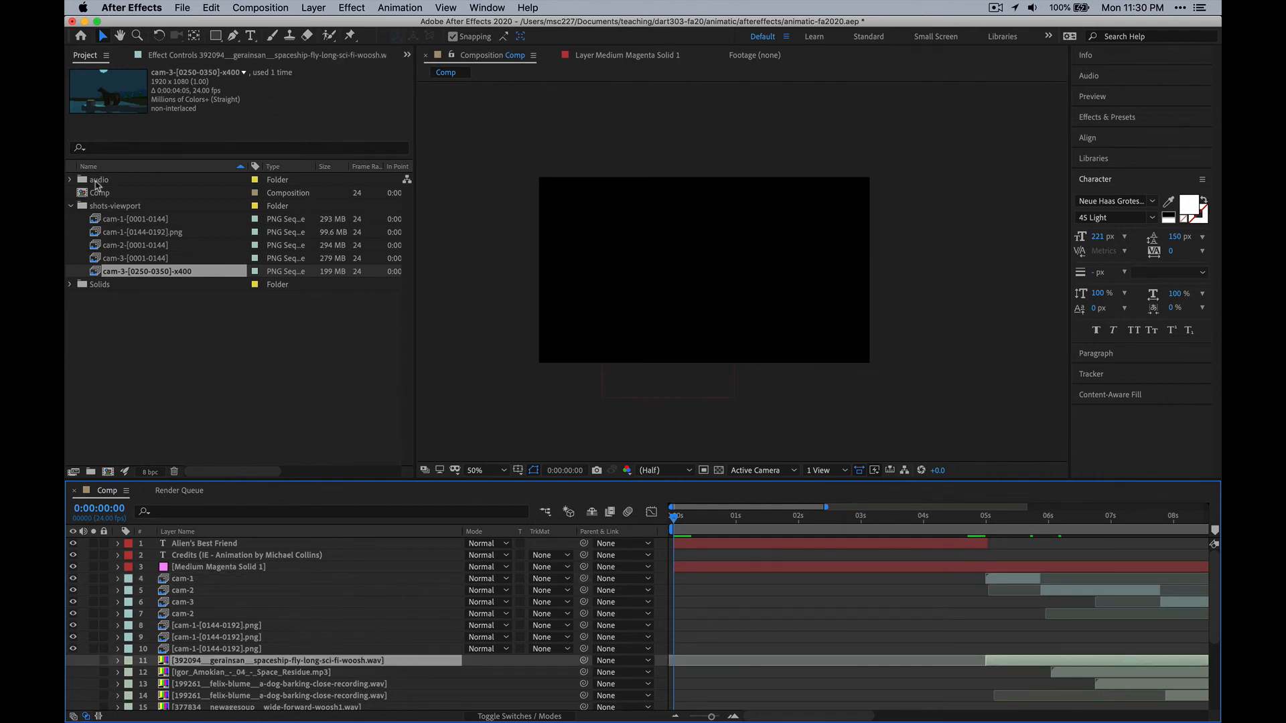
click(71, 179)
Try to reload the missing dog-barking close recording in the project's audio folder.
click(144, 194)
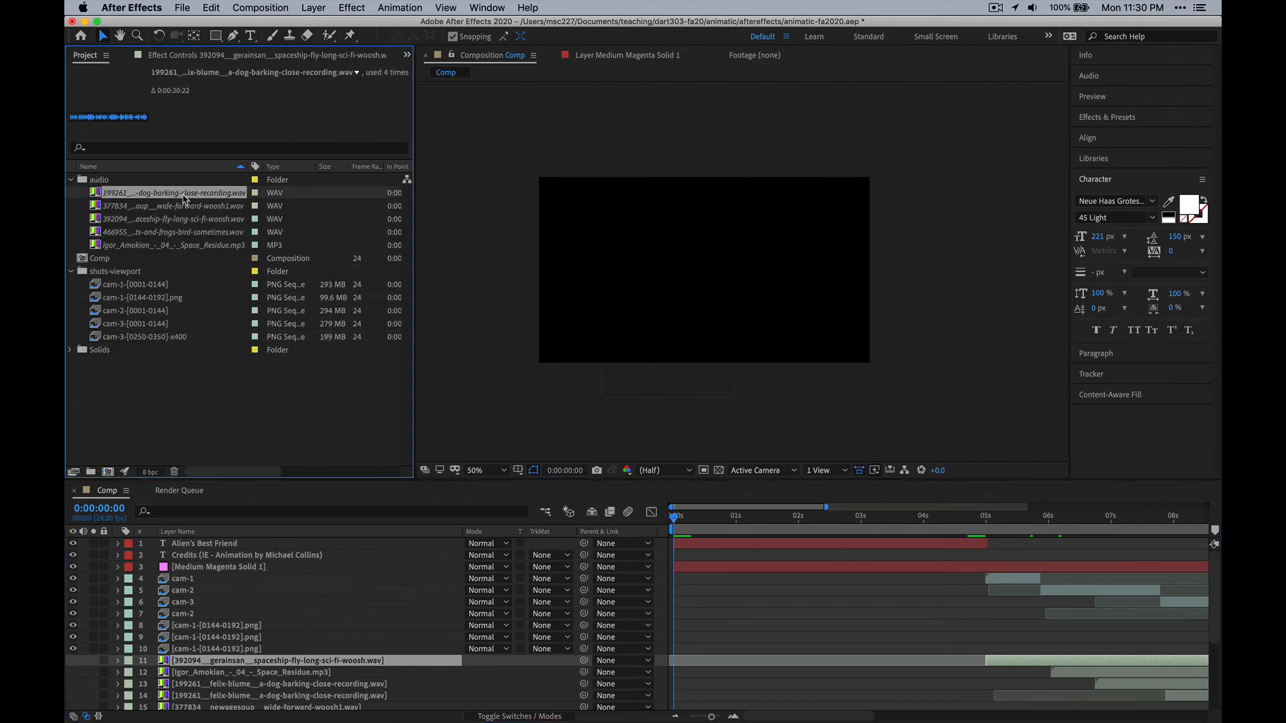
right_click(182, 194)
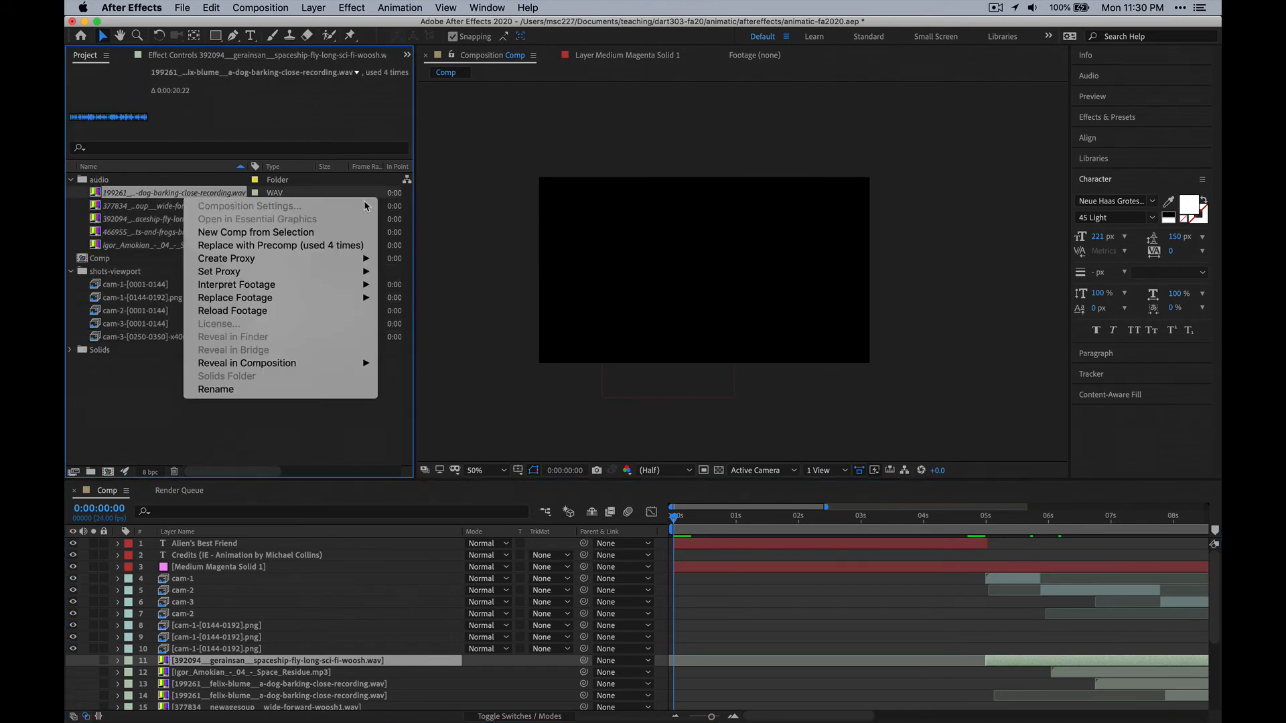
click(281, 317)
click(760, 392)
Relink the missing dog-barking recording by replacing its footage with the 199261 dog-barking WAV file from the animatic/audio folder.
right_click(232, 194)
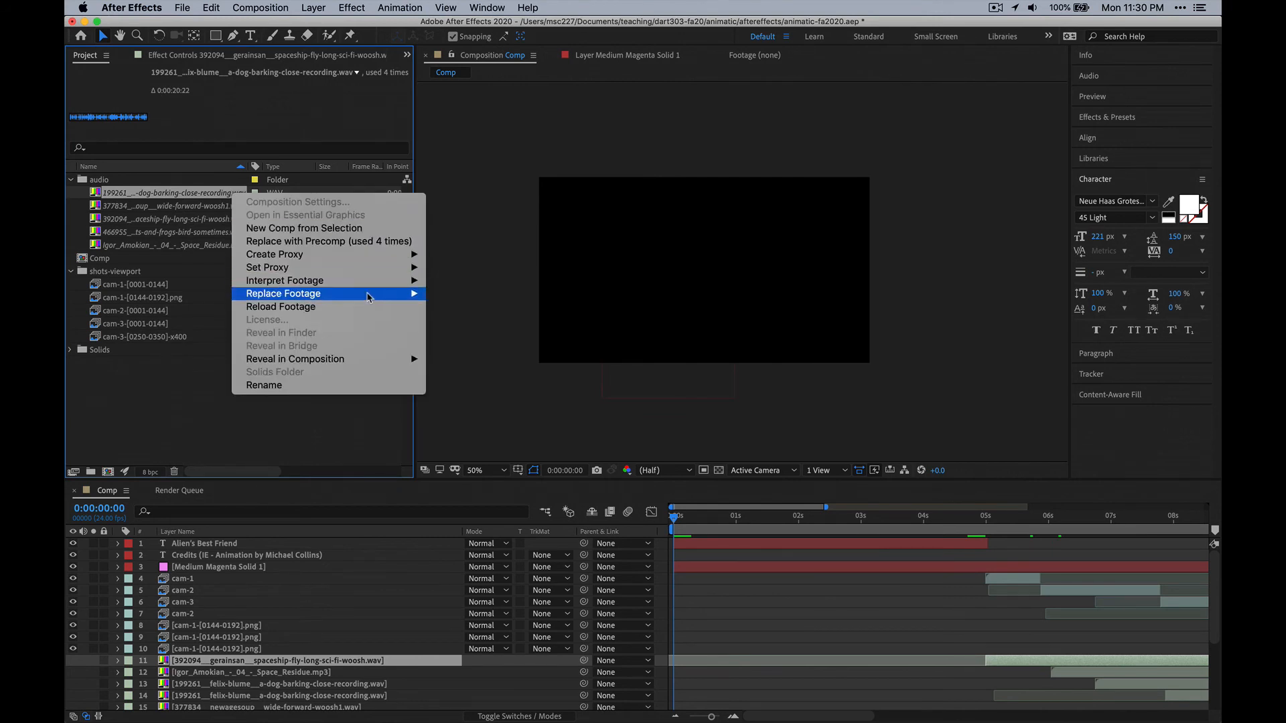
mouse_move(369, 298)
click(525, 295)
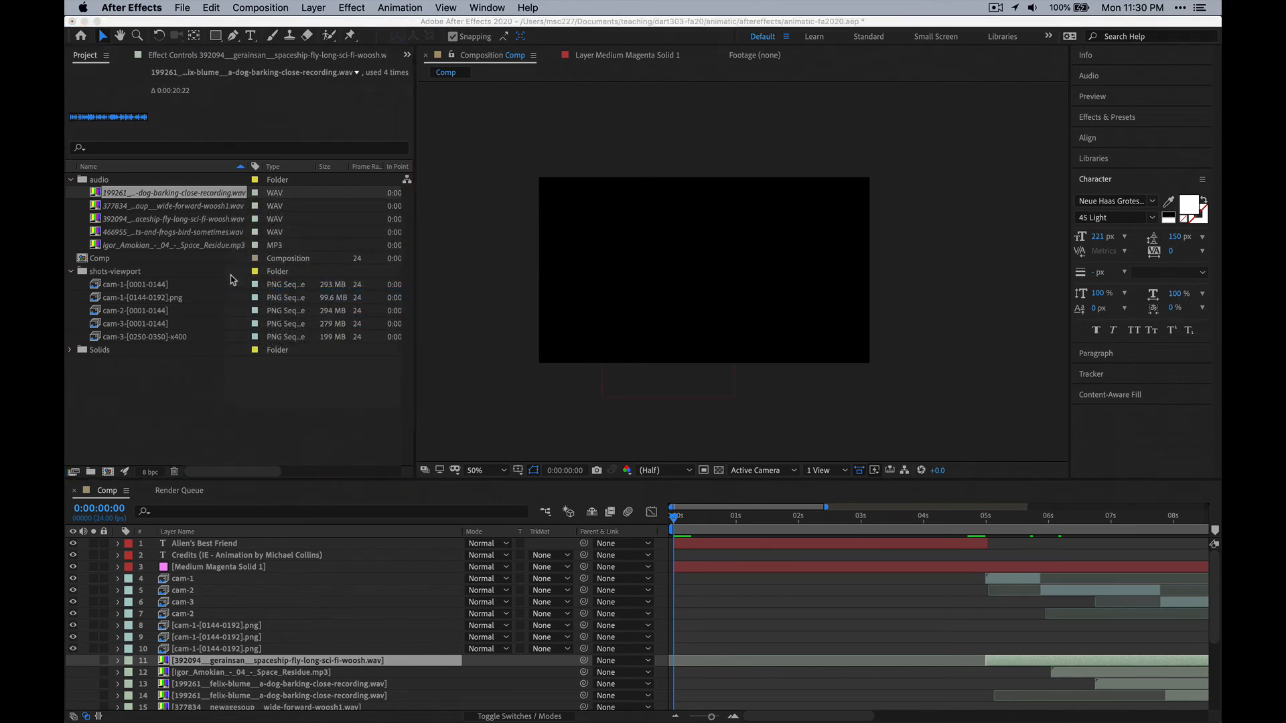
click(668, 82)
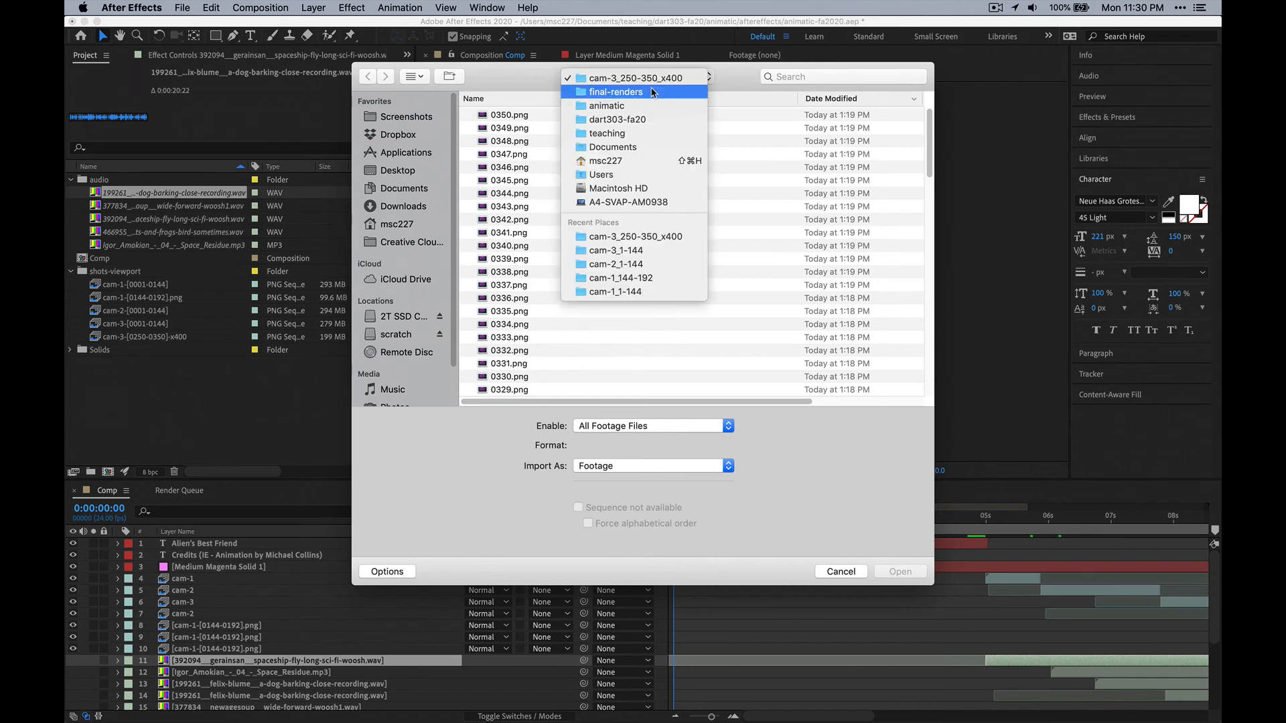
click(670, 106)
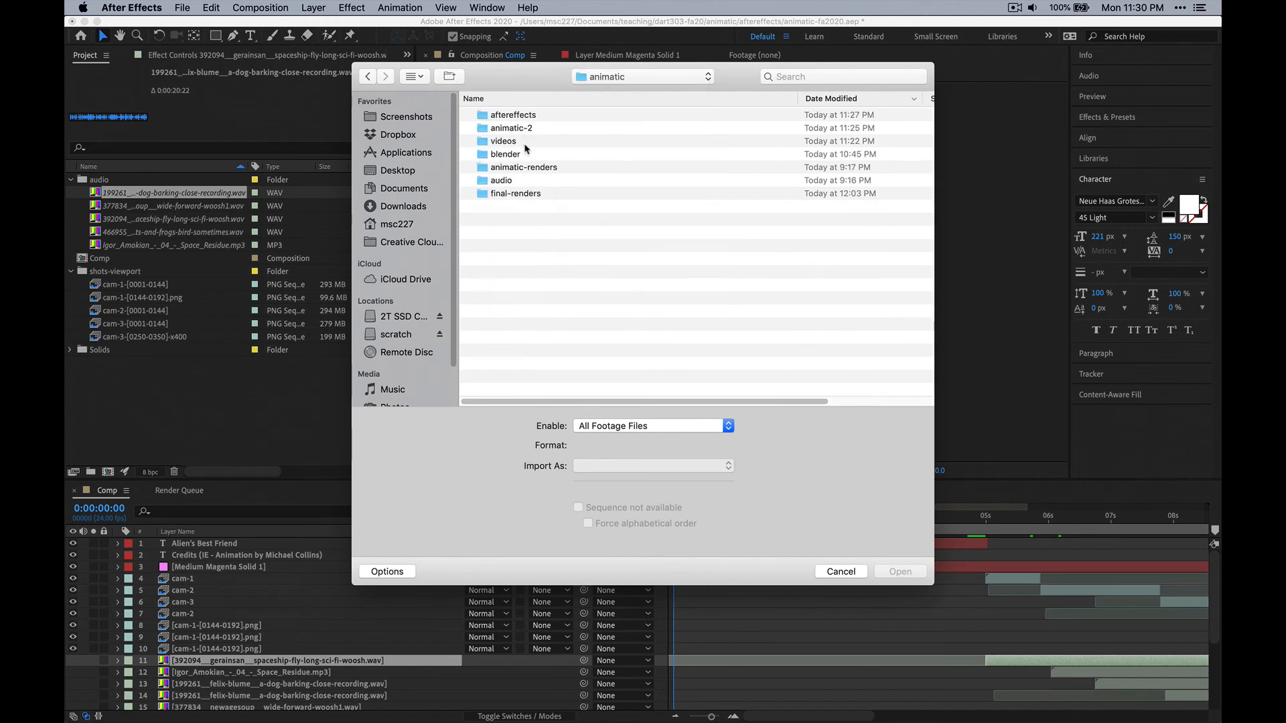
double_click(502, 181)
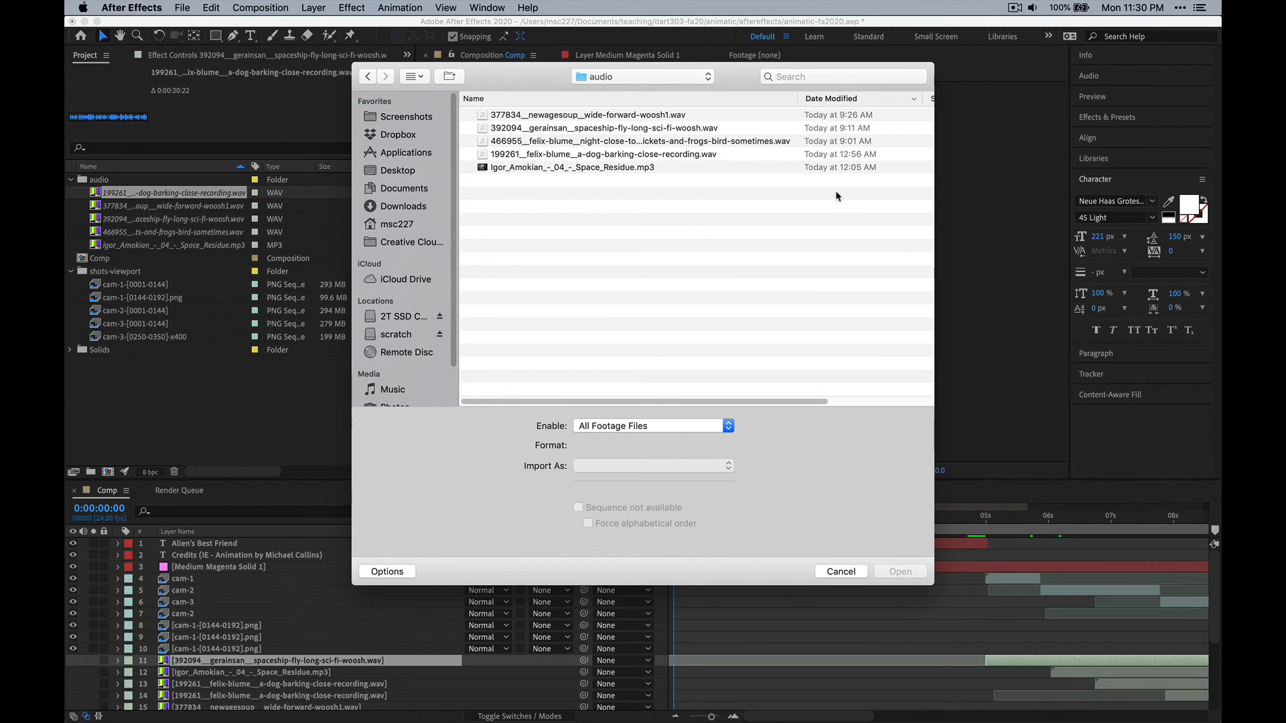
drag(932, 373, 1130, 374)
drag(858, 100, 910, 100)
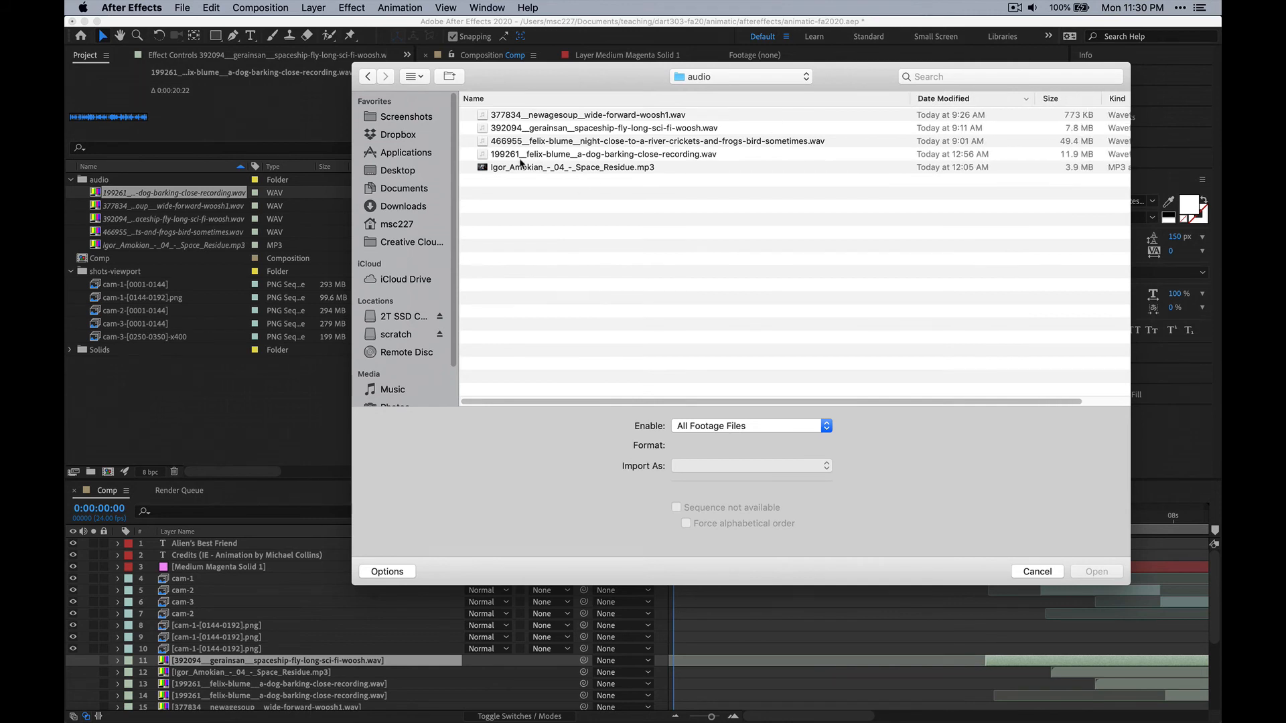
click(520, 155)
click(1099, 572)
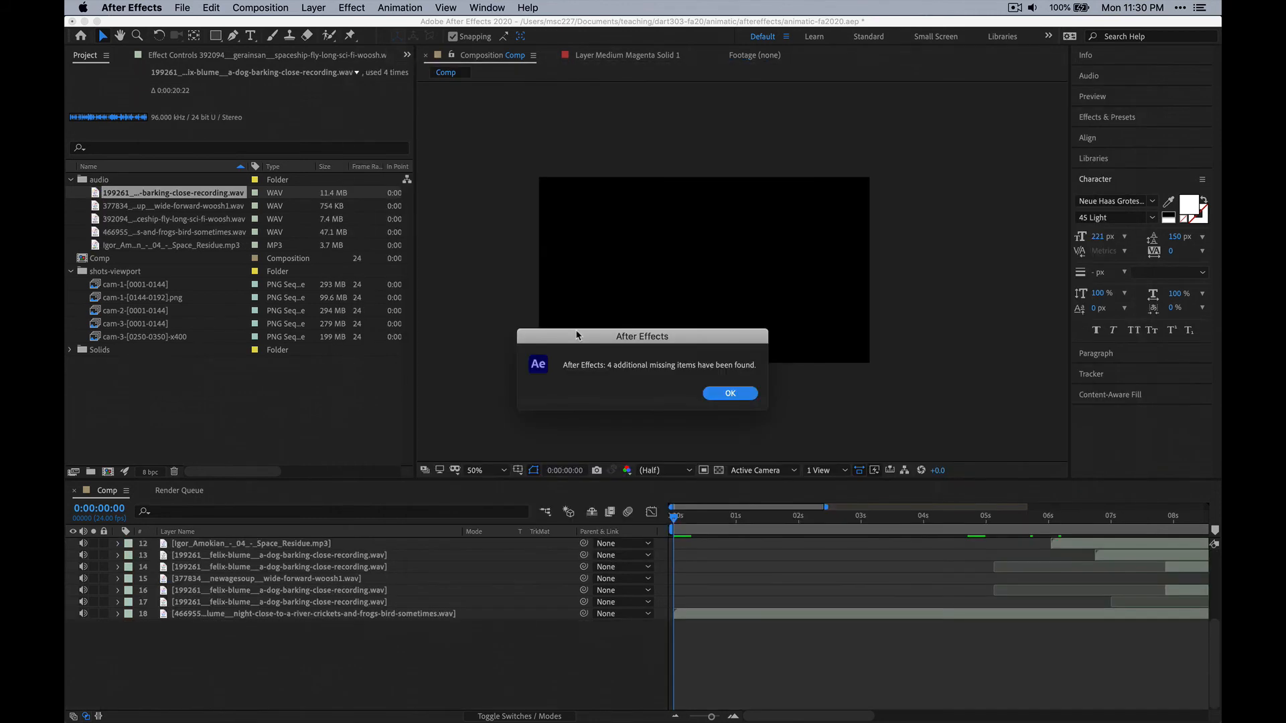
click(730, 394)
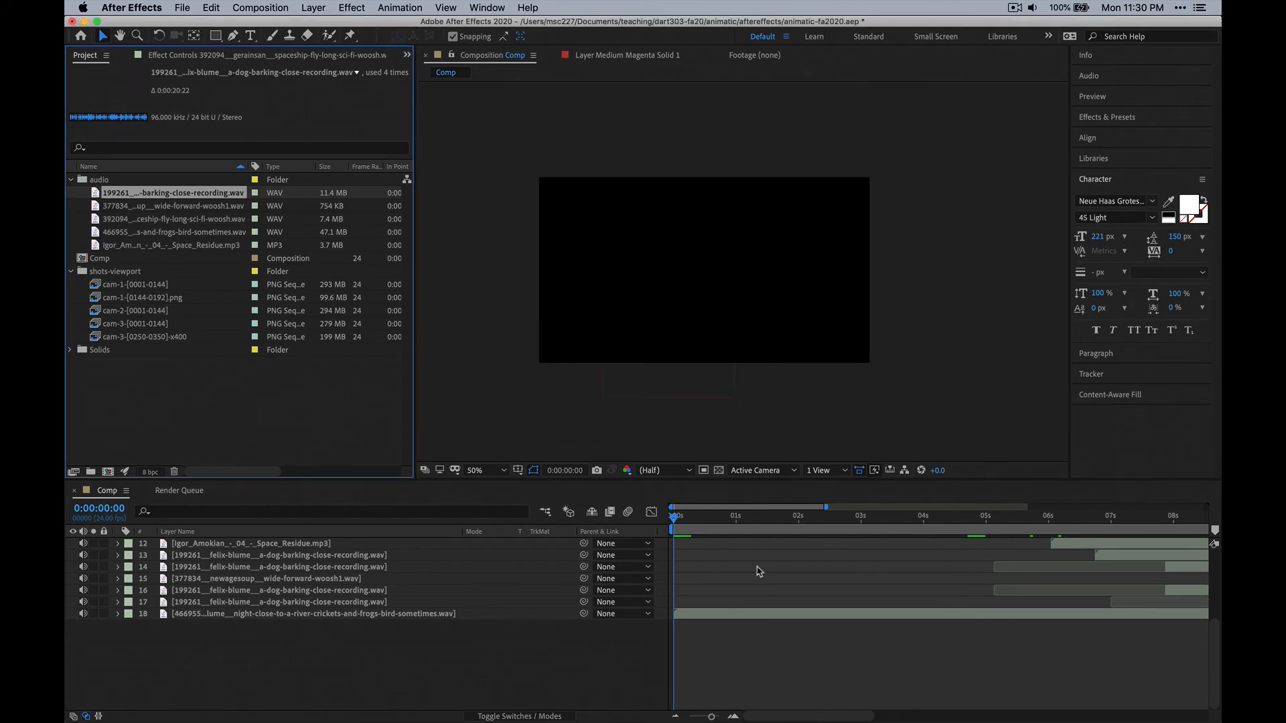
Preview the Comp with picture and sound from the start and stop the playback.
click(1101, 99)
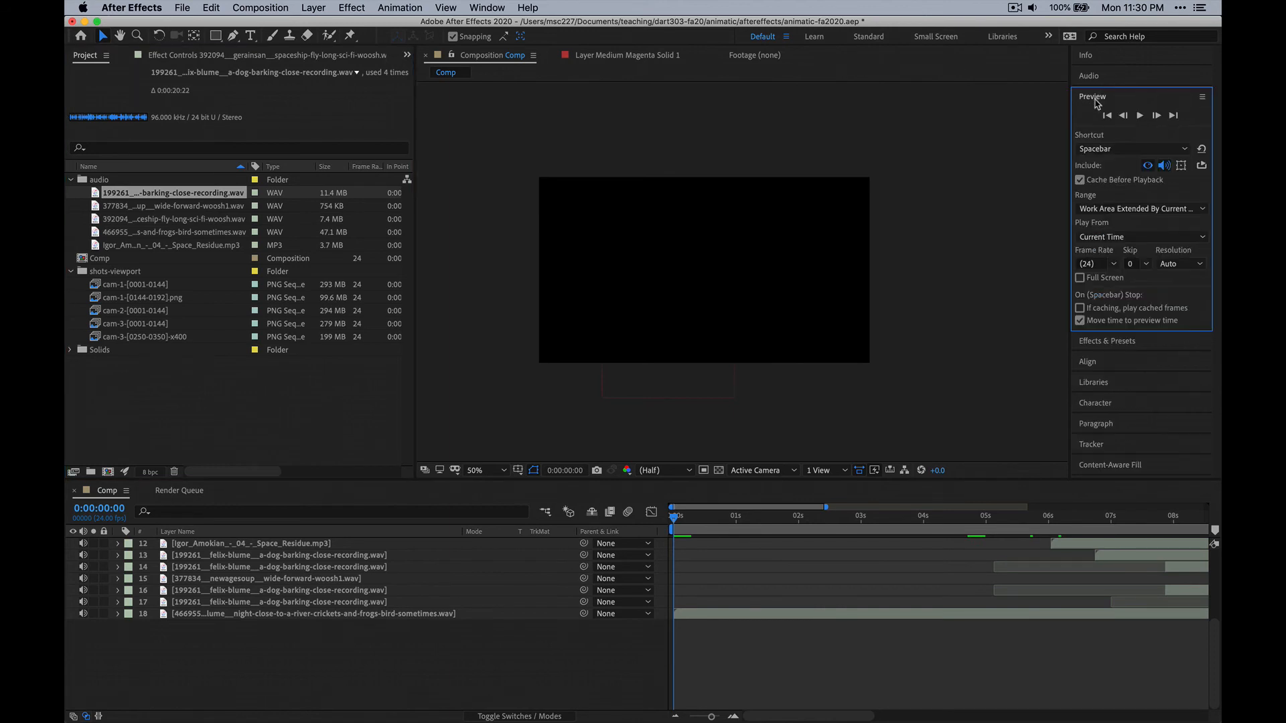
click(1137, 116)
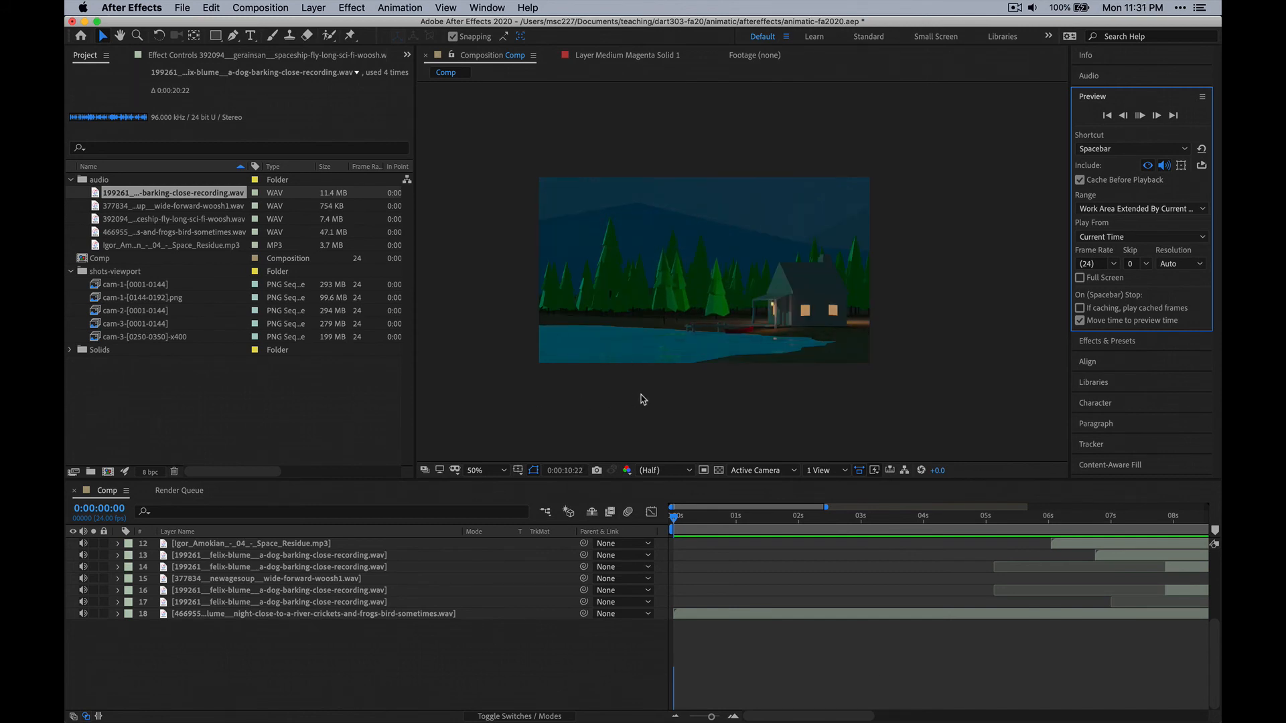
key(space)
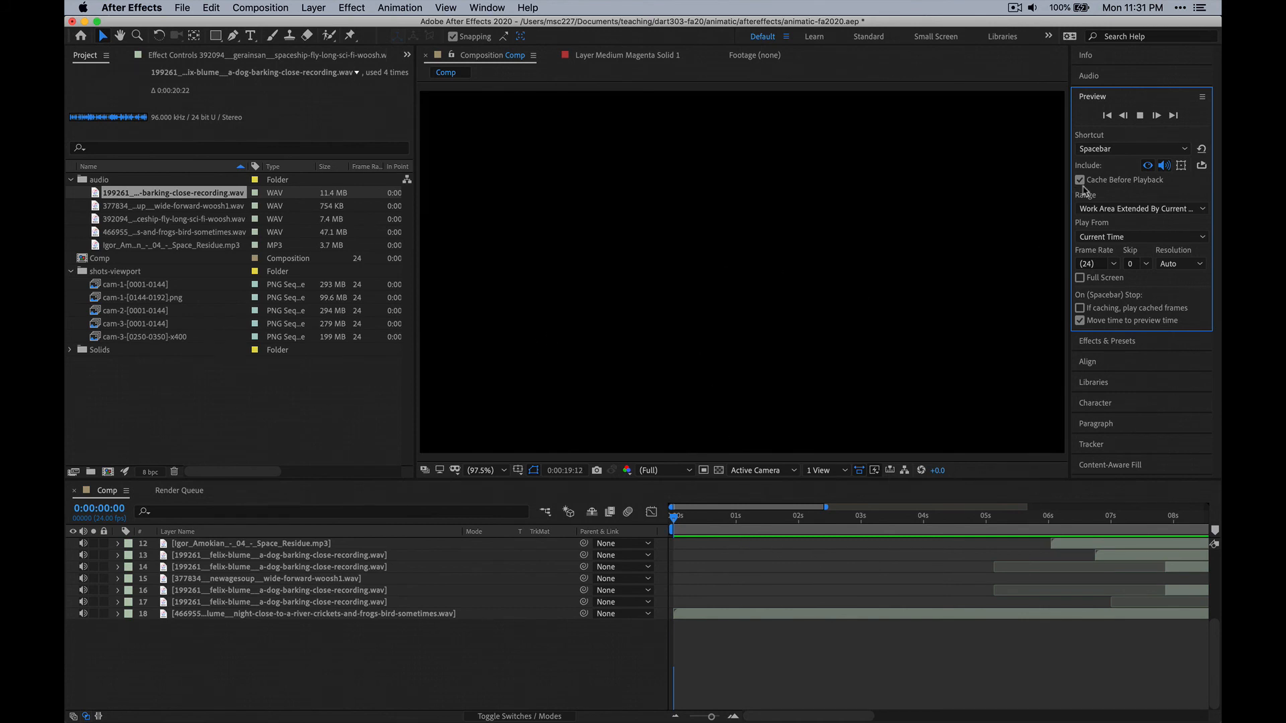
click(1140, 116)
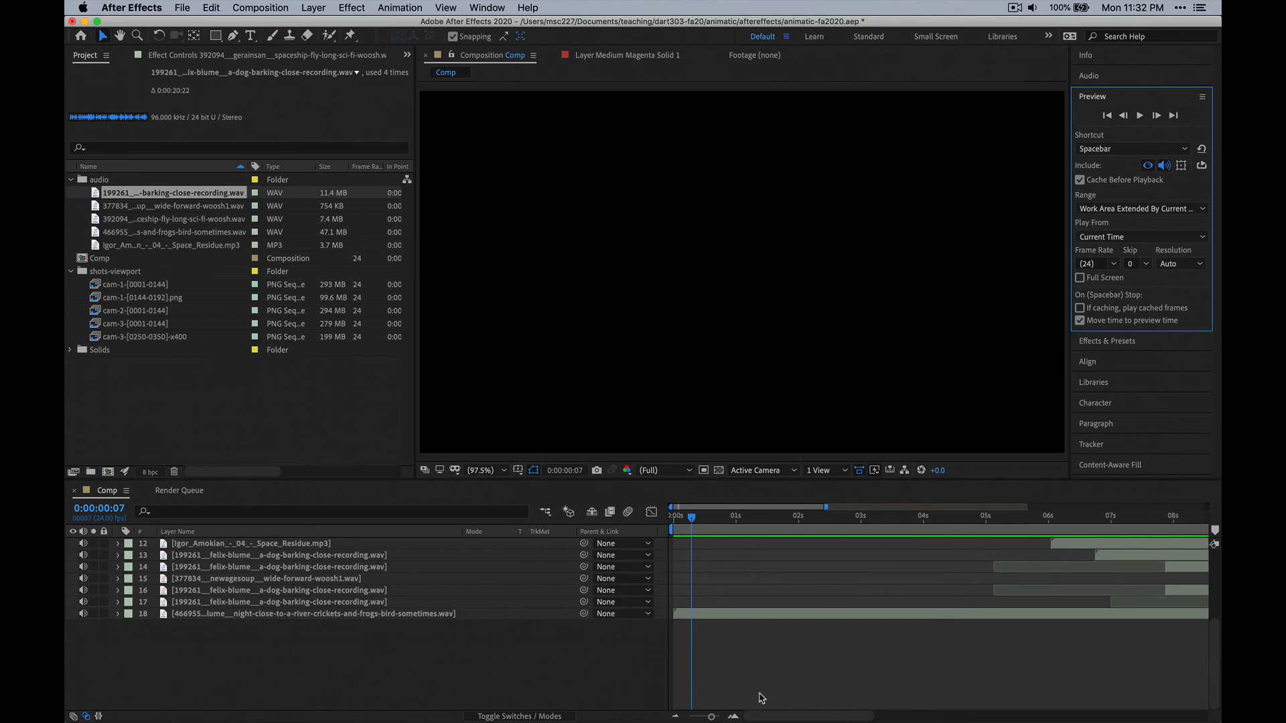
Scrub through the UFO beam shot between about 9 and 10 seconds in the Comp, stopping at 0:00:10:02.
drag(798, 716, 874, 678)
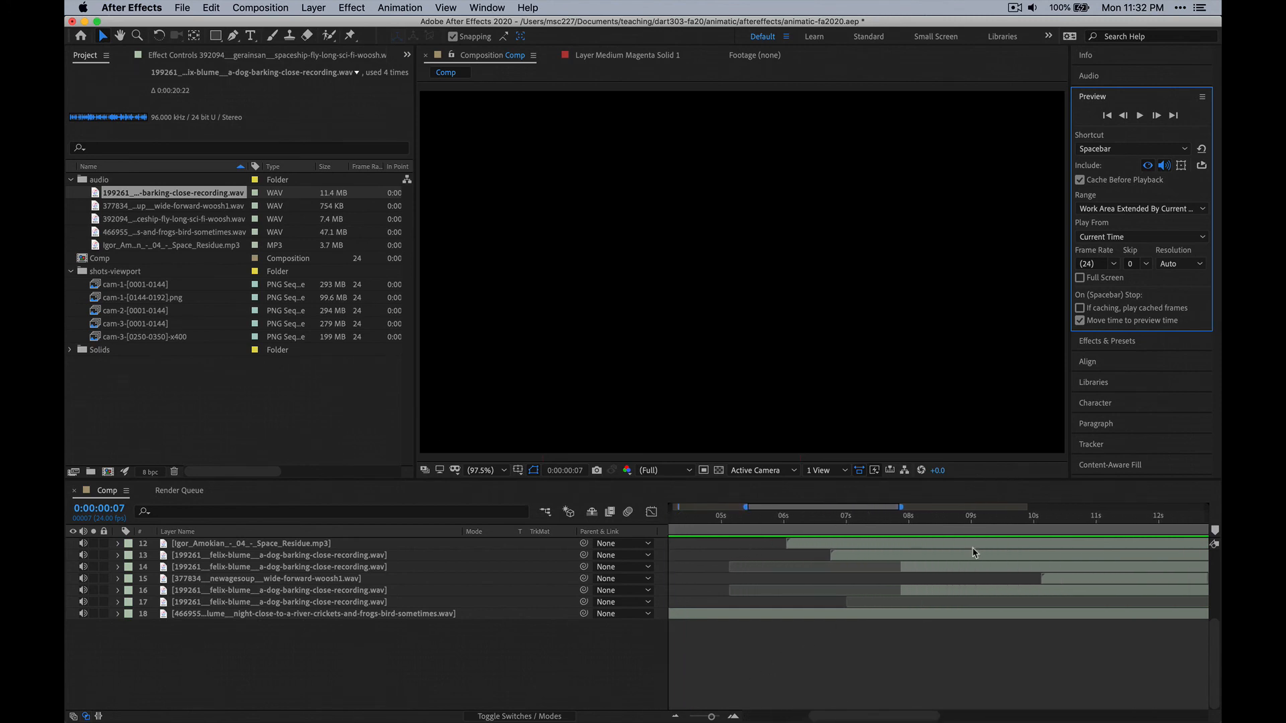
drag(901, 507, 1048, 507)
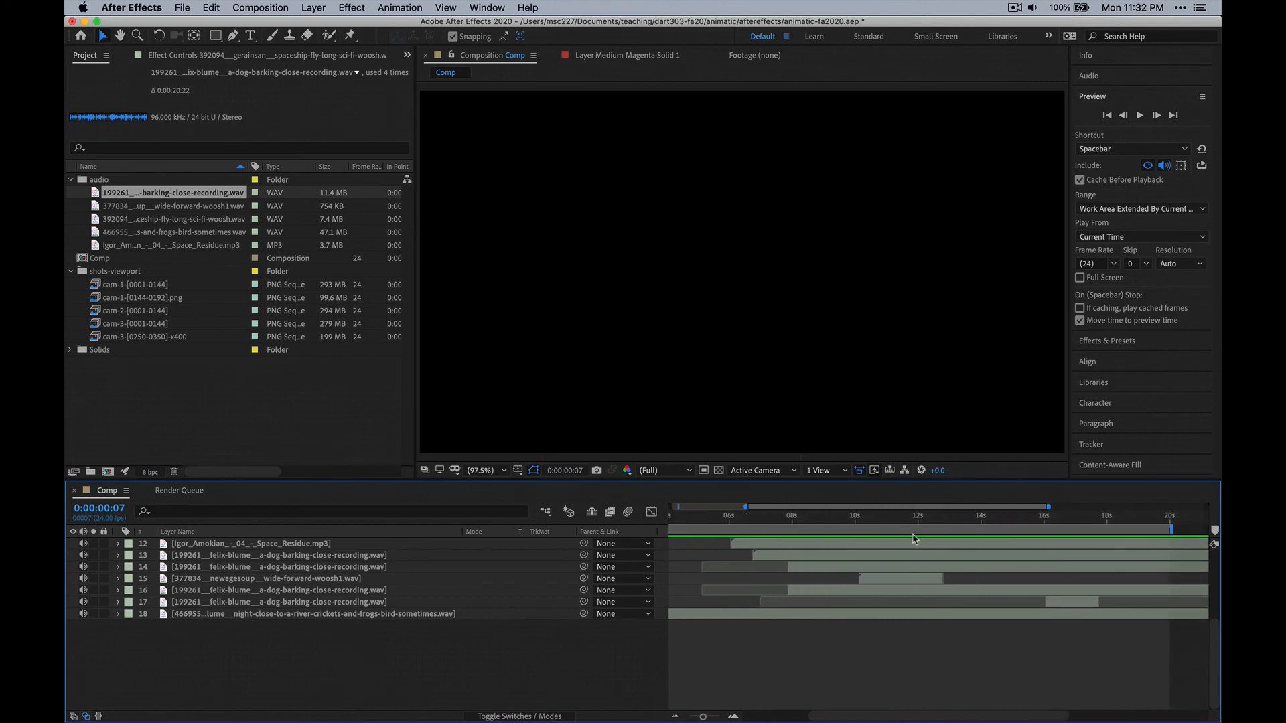
click(867, 517)
click(914, 519)
click(842, 519)
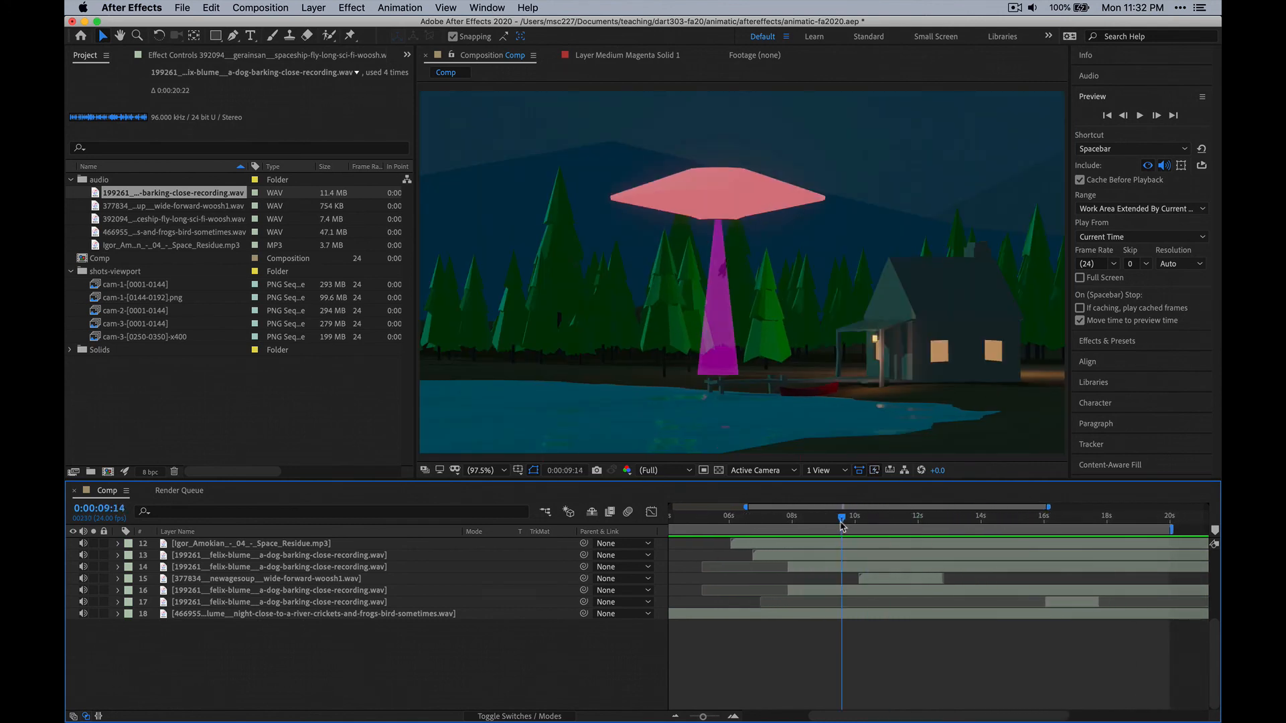
drag(754, 518, 853, 521)
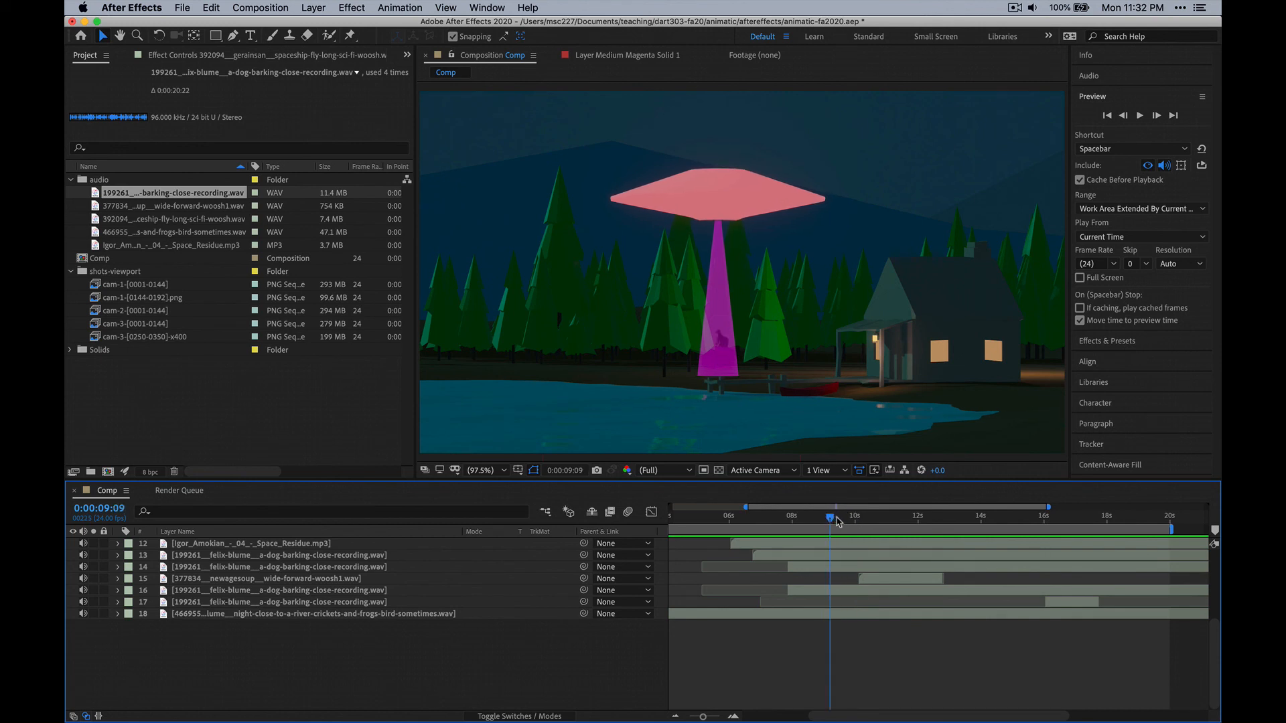
drag(852, 521, 857, 522)
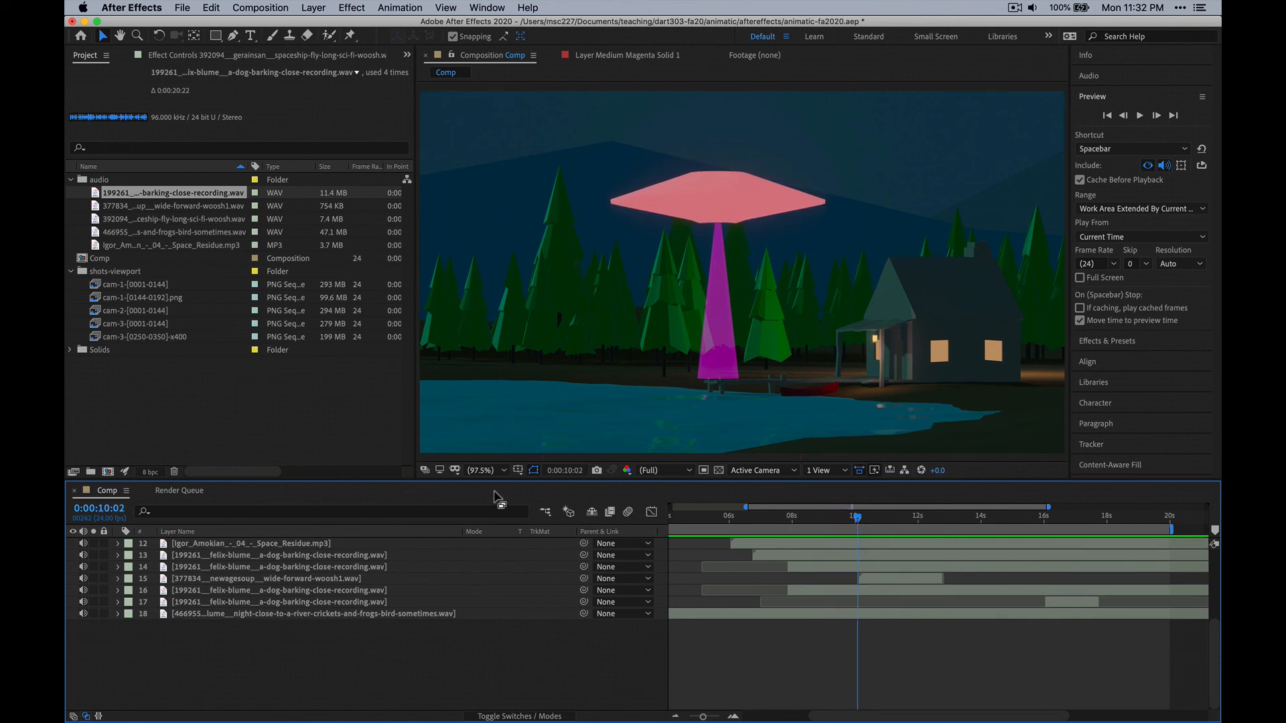
Export the Comp by adding it to the Adobe Media Encoder queue.
click(181, 7)
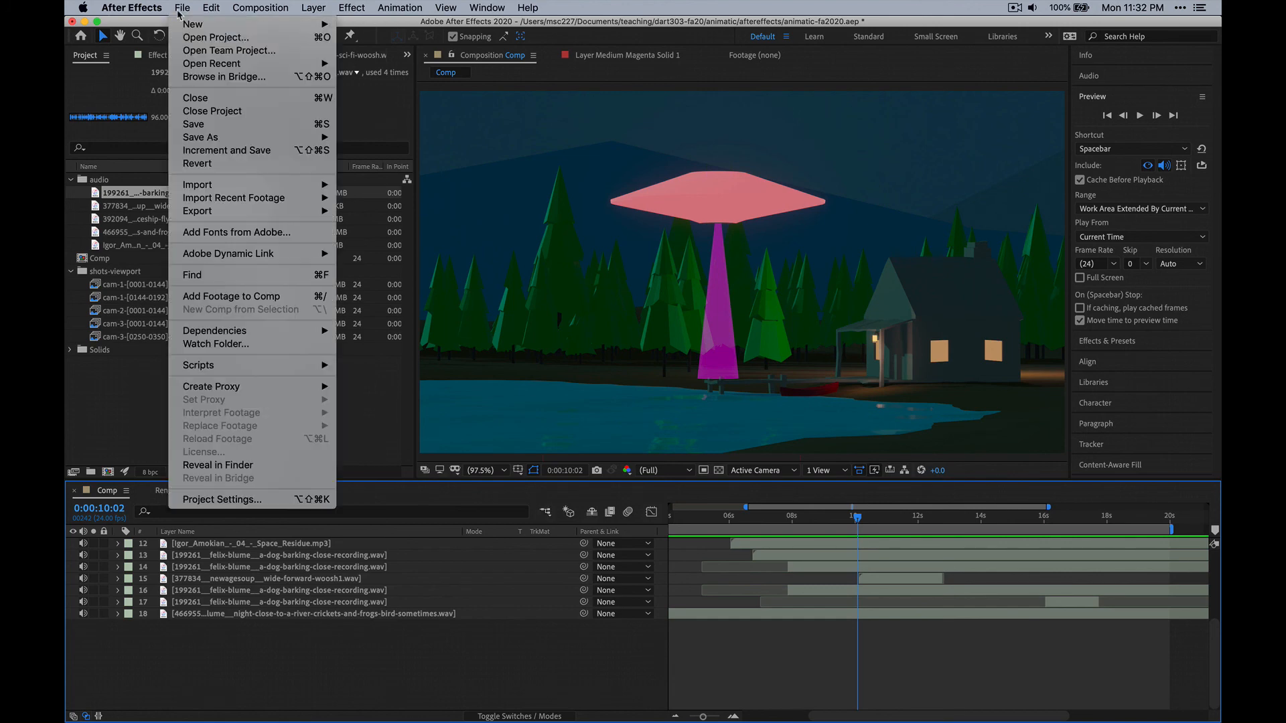
mouse_move(201, 213)
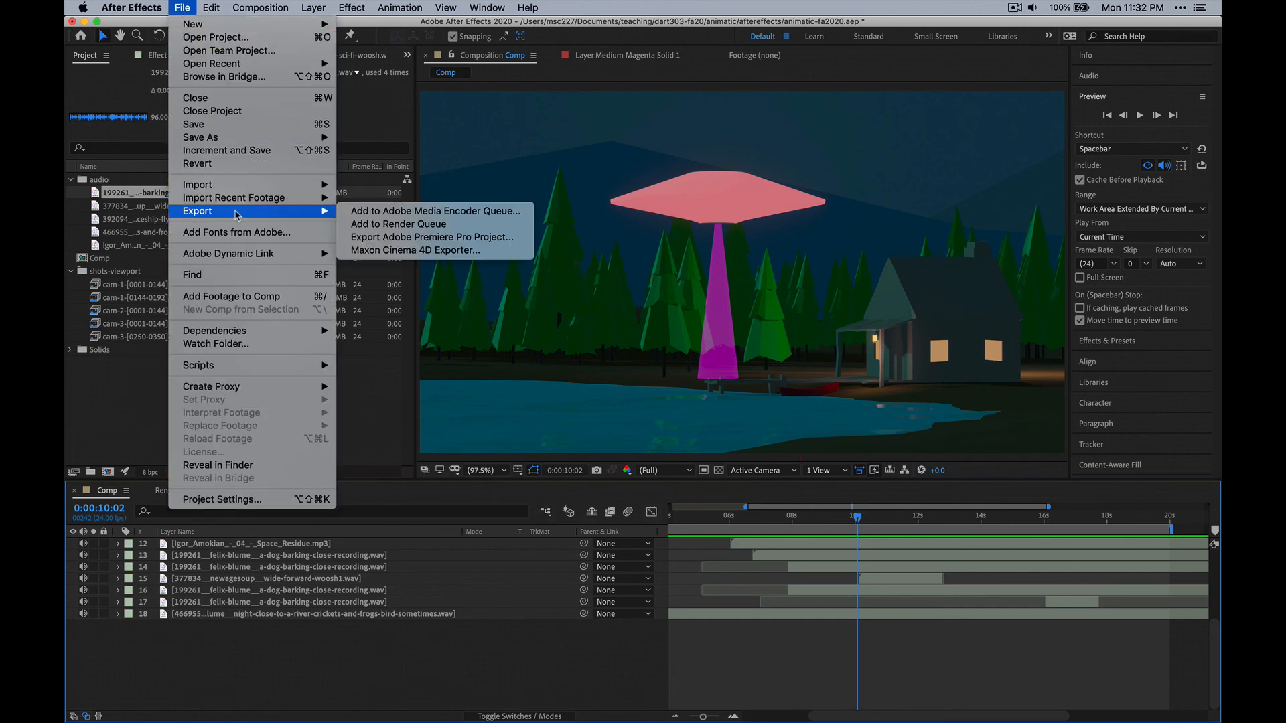
click(472, 211)
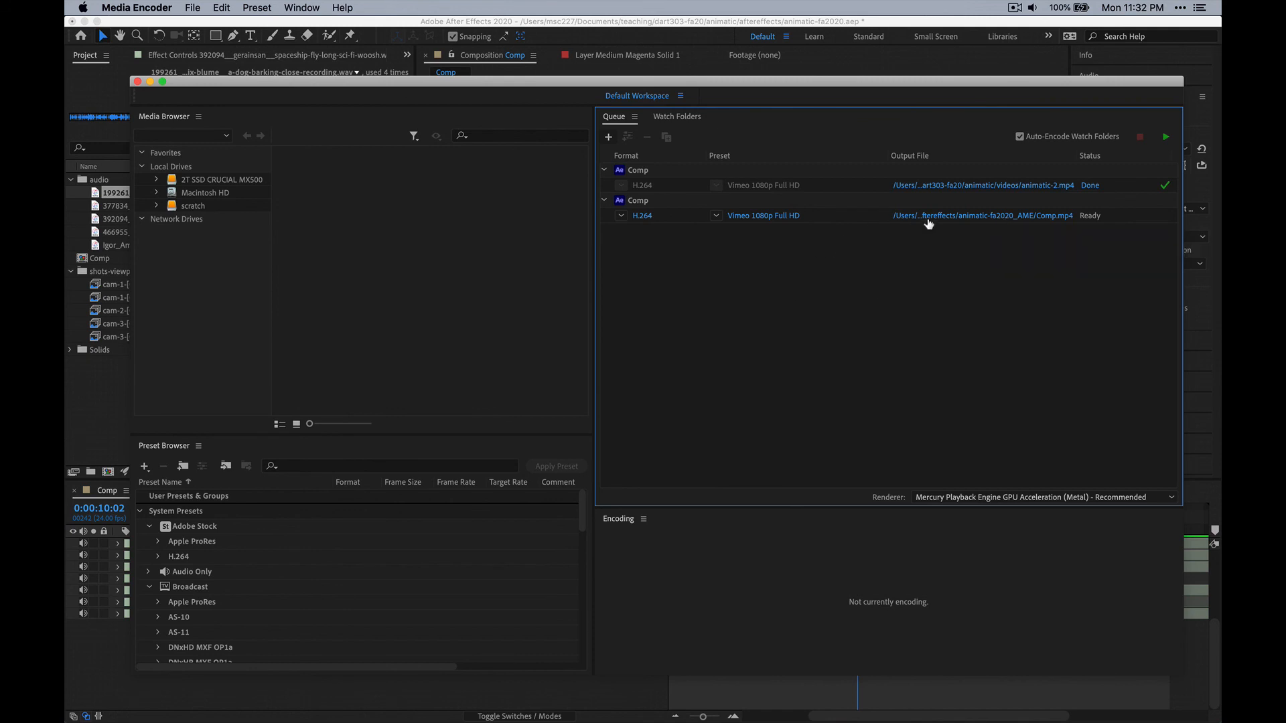
Bring up the cam-1_1-144--FINALRENDER folder in Finder and switch to the alien-abduction-animatic scene in Blender.
mouse_move(370, 704)
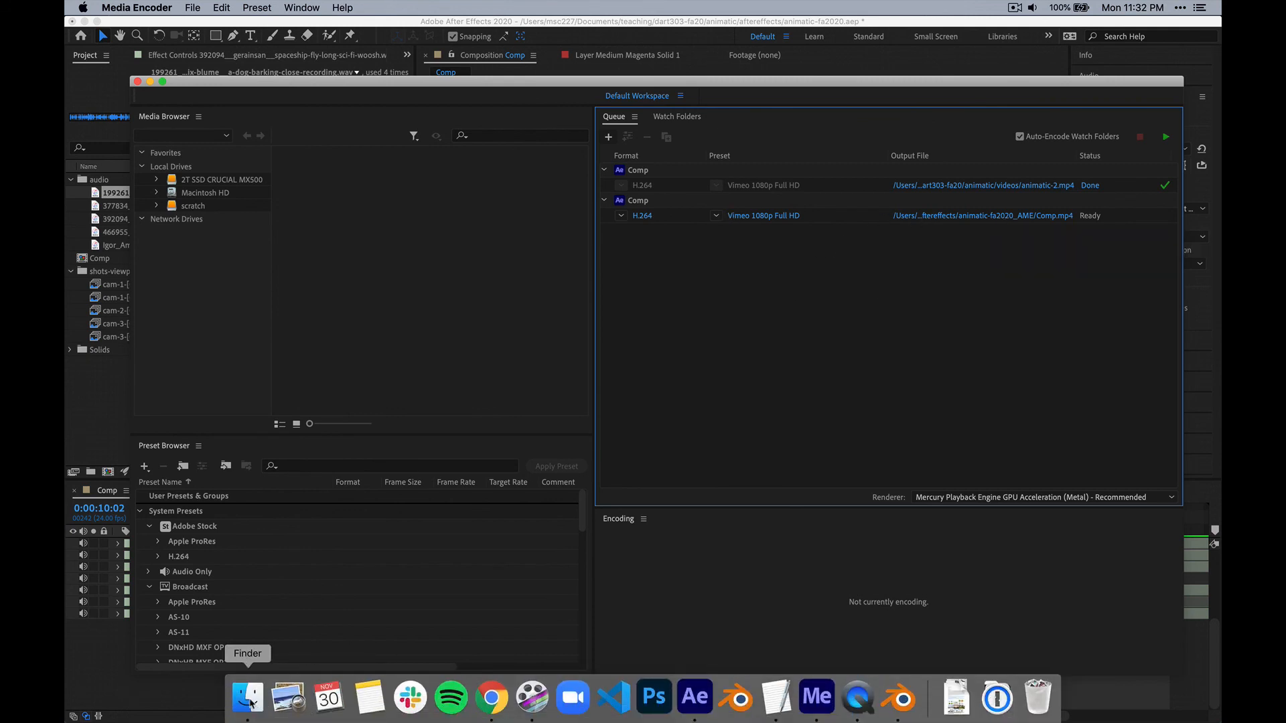
click(249, 702)
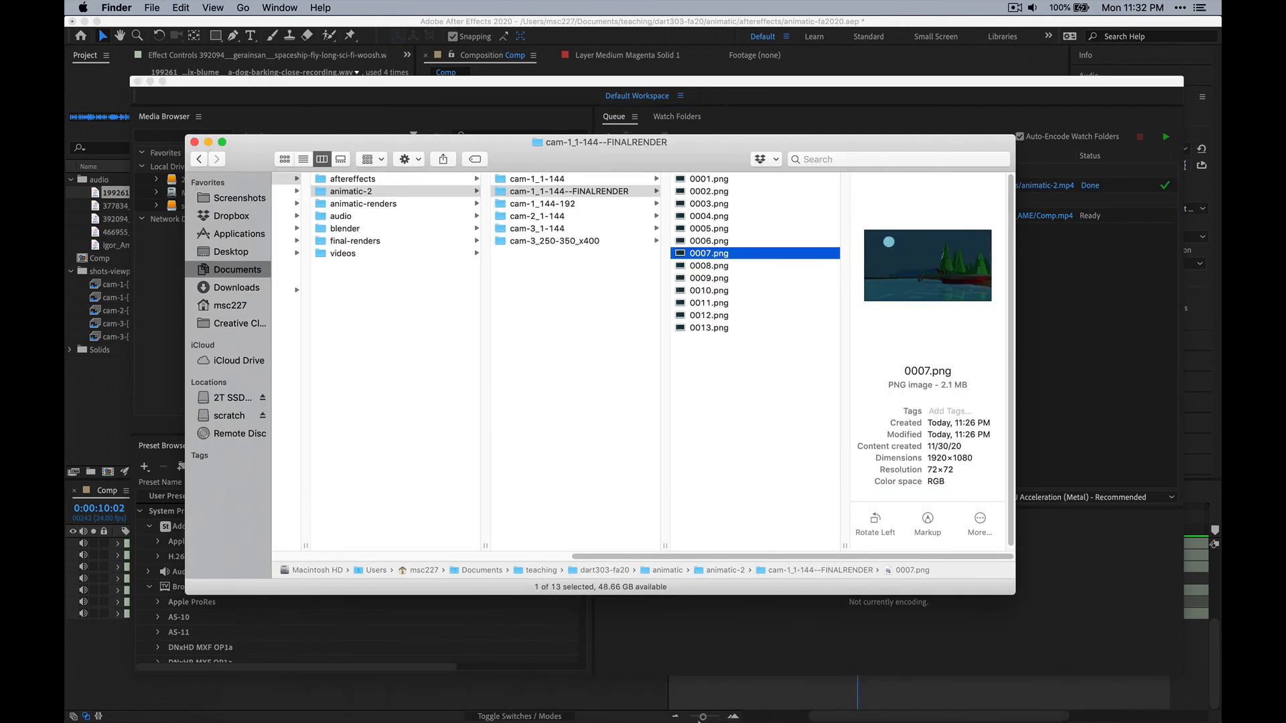
click(898, 700)
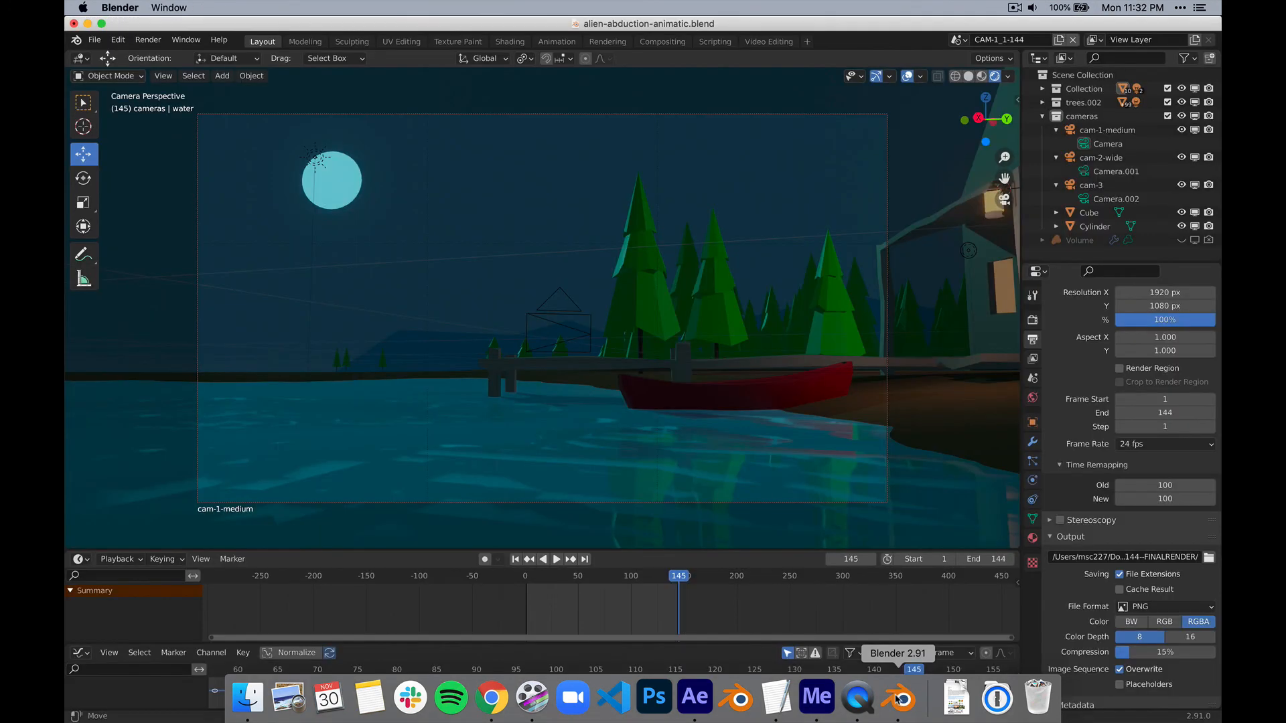